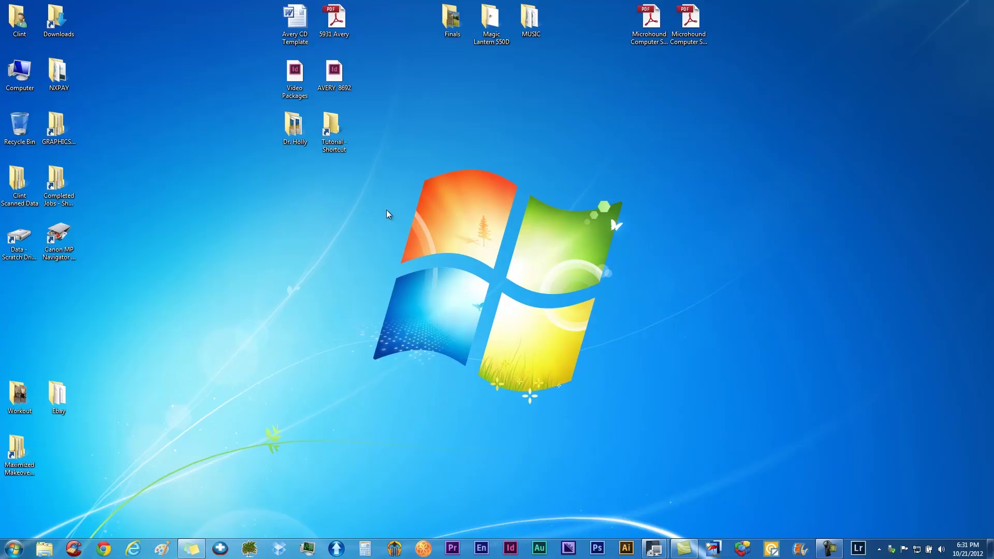
# - Look through the Tutorial project folder, then launch Premiere Pro
pyautogui.doubleClick(336, 130)
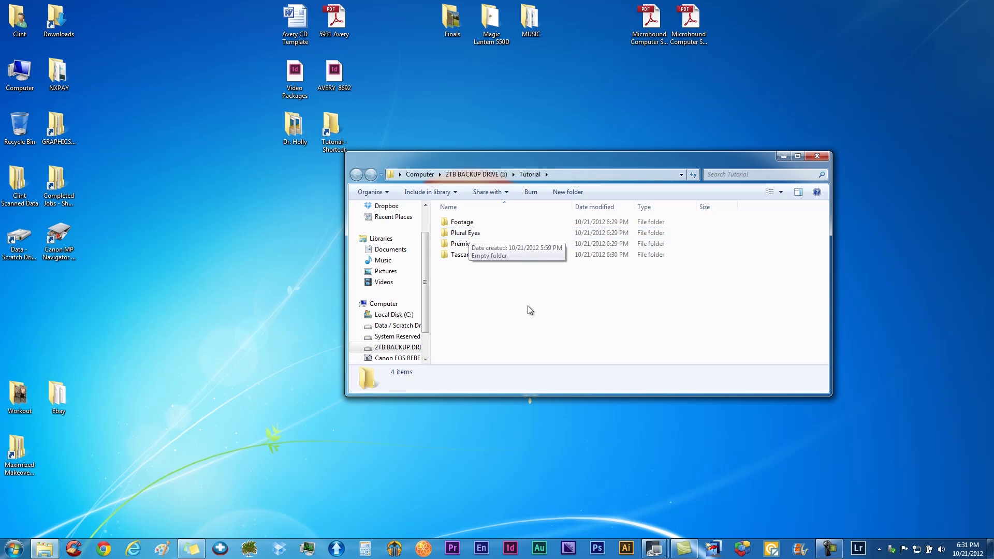
pyautogui.click(816, 156)
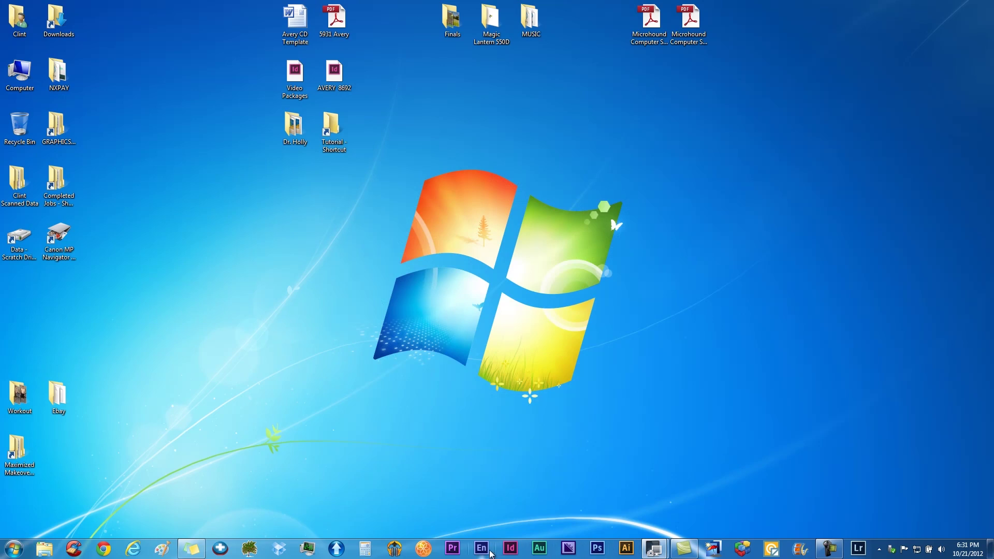
pyautogui.click(452, 548)
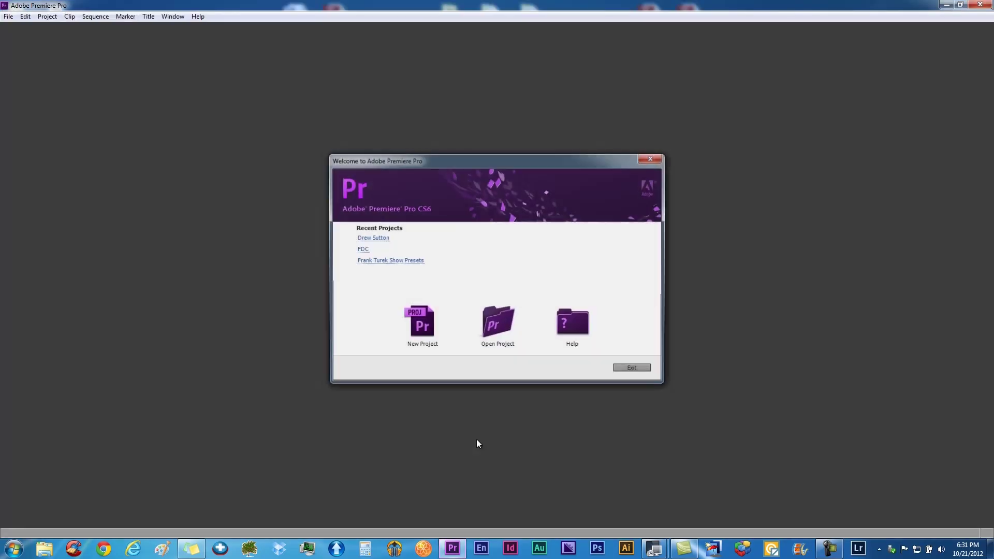
# - Create a new project named Tutorial with the default 1920x1080 29.97p Sequence 01
pyautogui.click(421, 325)
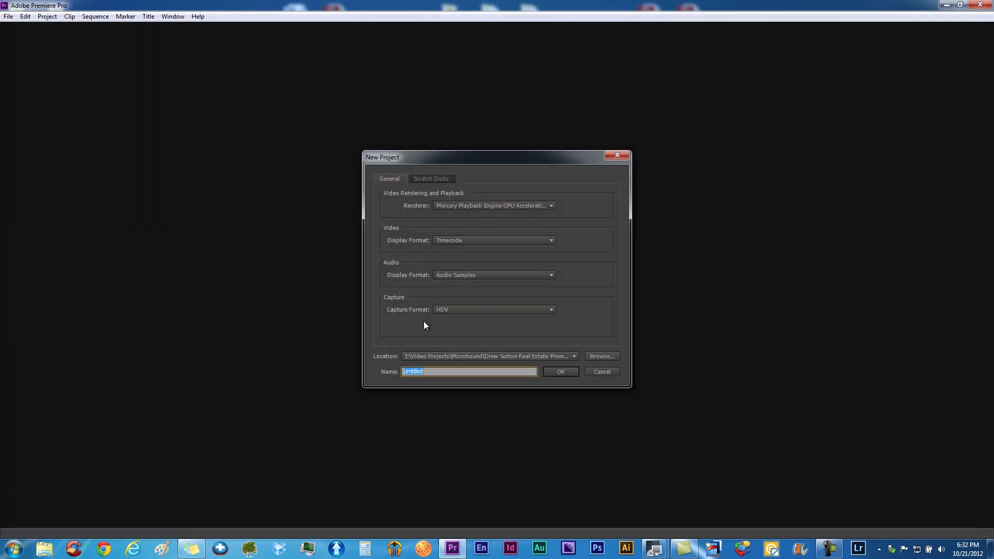
pyautogui.write('Turorial')
pyautogui.click(572, 374)
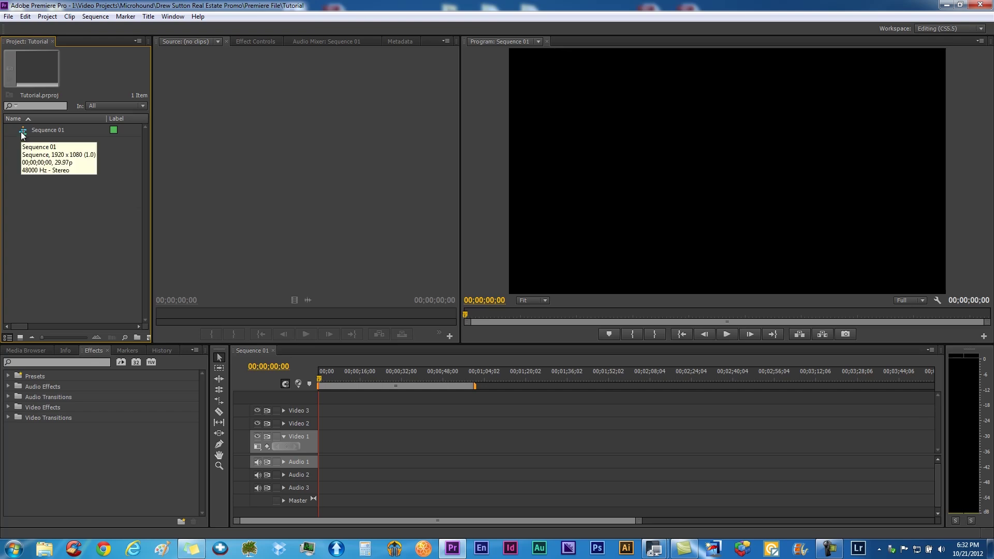
pyautogui.rightClick(22, 134)
# - Clear Sequence 01 and tile Premiere and the Tutorial folder side by side
pyautogui.click(58, 132)
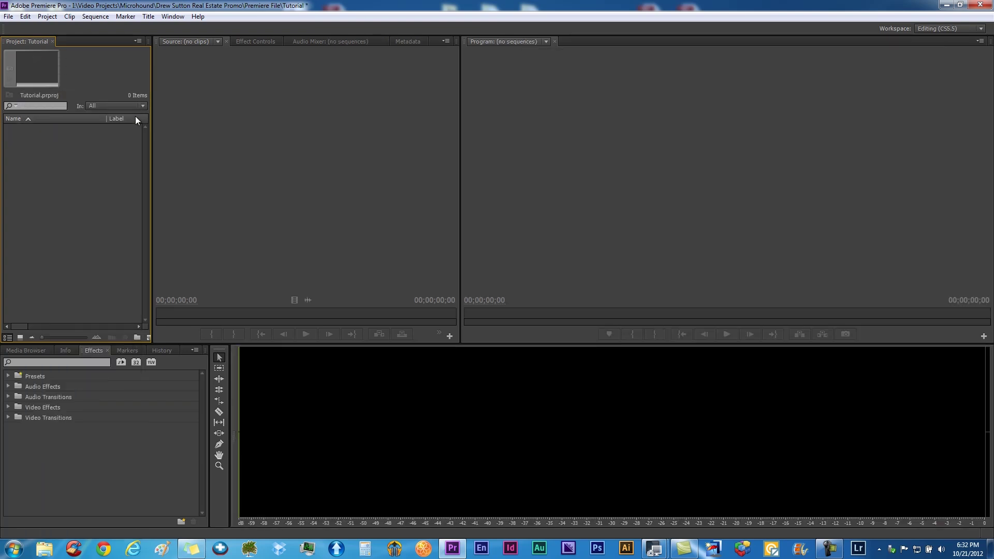
pyautogui.press('super+Down')
pyautogui.press('super+Right')
pyautogui.doubleClick(331, 126)
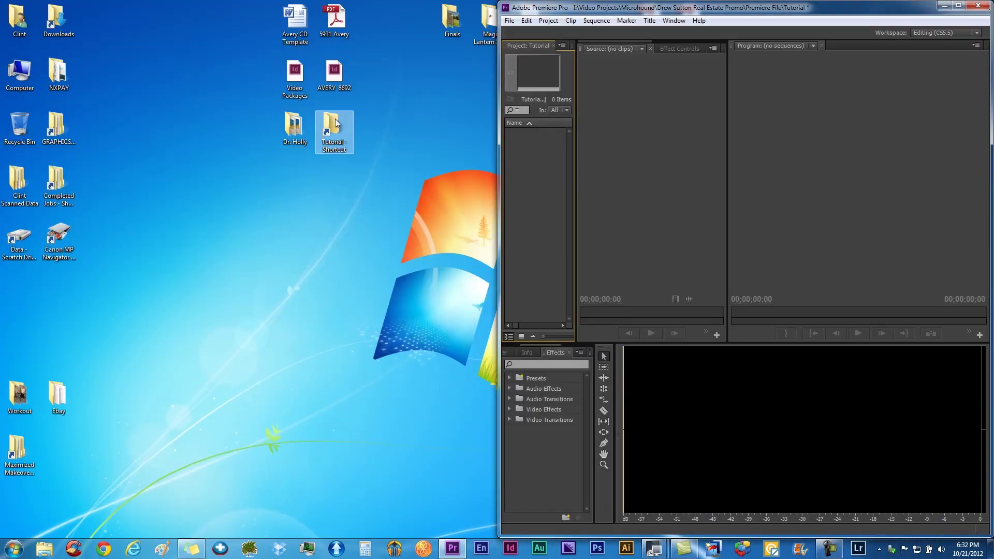
pyautogui.moveTo(430, 153); pyautogui.dragTo(0, 140)
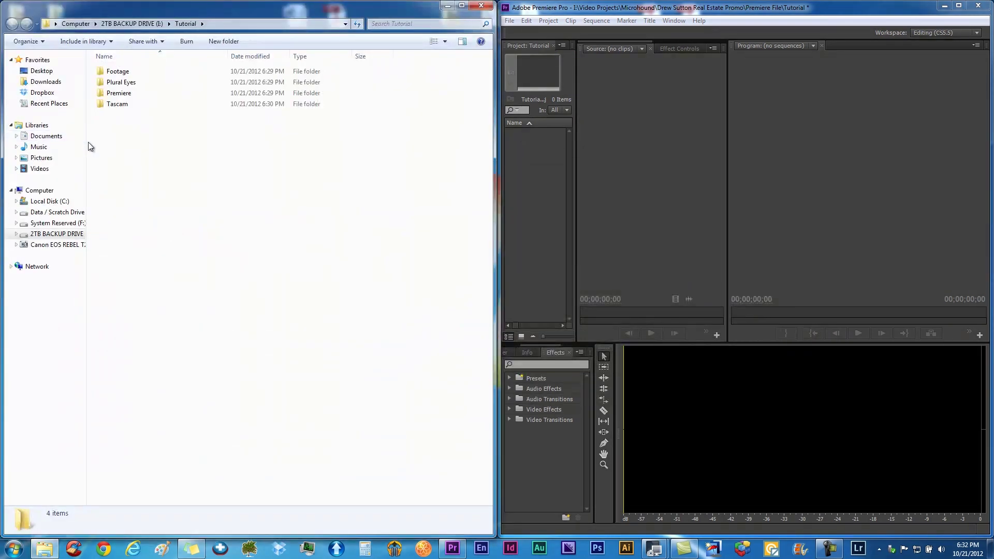
# - Drag the Footage and Tascam folders into the Project panel, then maximize Premiere
pyautogui.click(117, 108)
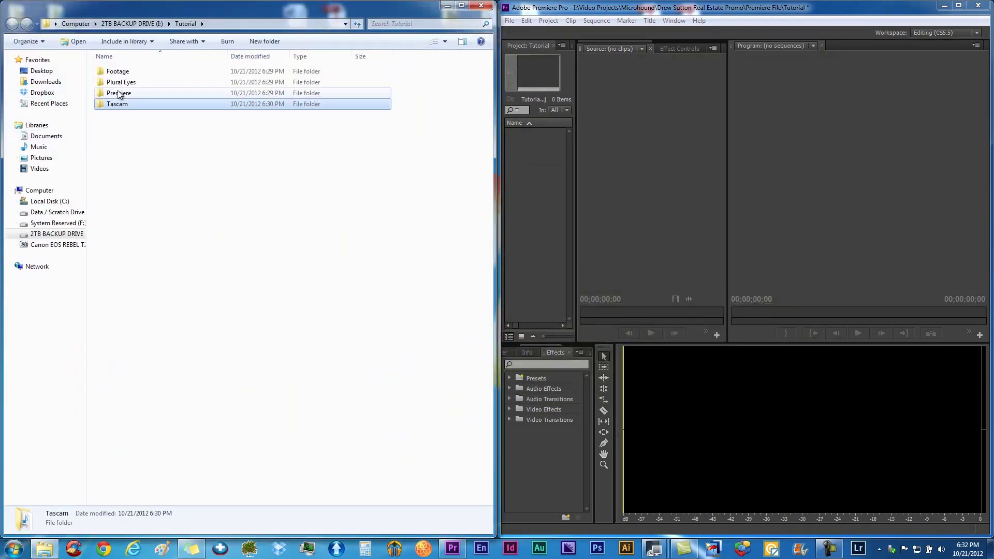
pyautogui.keyDown('ctrl'); pyautogui.click(137, 71); pyautogui.keyUp('ctrl')
pyautogui.moveTo(138, 69); pyautogui.dragTo(533, 194)
pyautogui.click(490, 10)
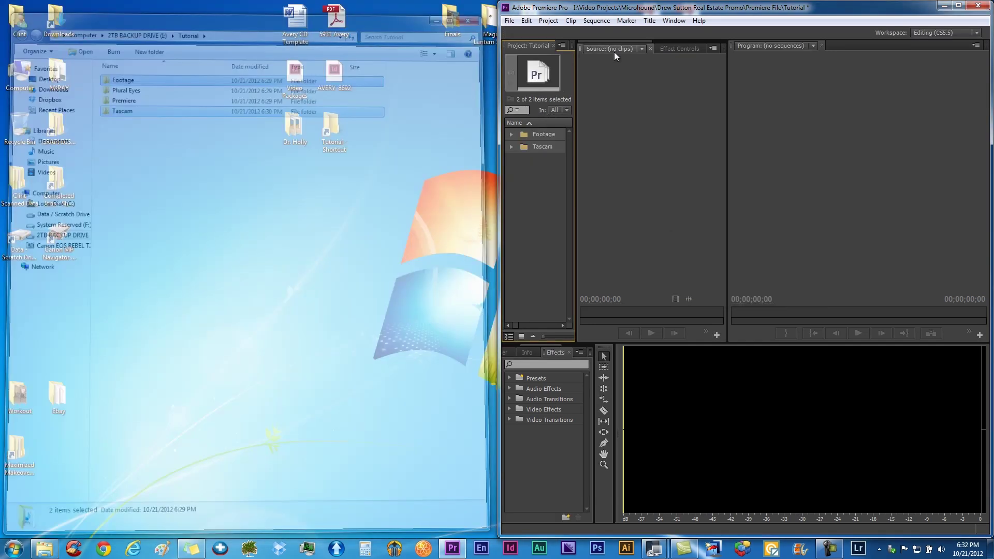
pyautogui.moveTo(588, 10); pyautogui.dragTo(486, 1)
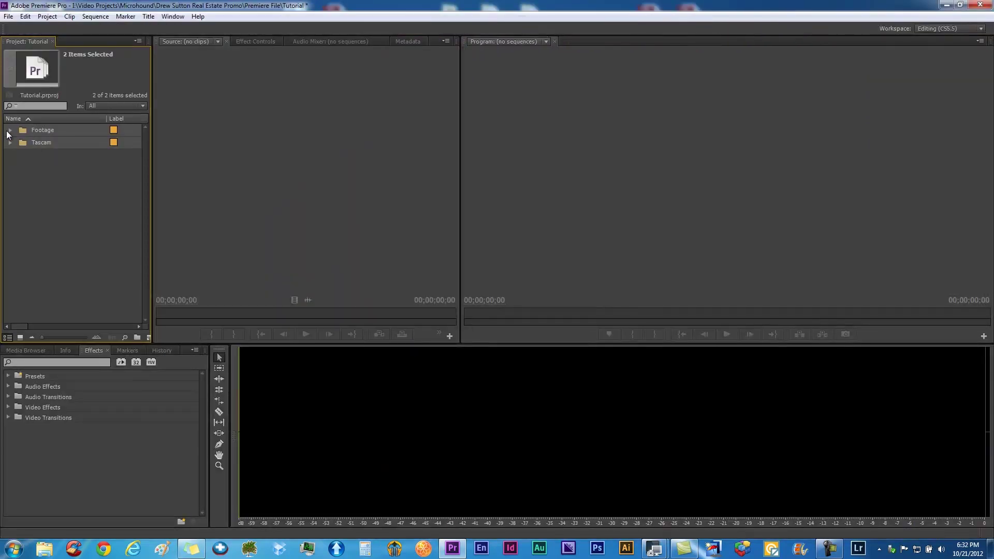
pyautogui.click(9, 130)
# - Create a sequence from MVI_3780.MOV and add DR-100_0258.mp3 on Audio 2
pyautogui.click(32, 142)
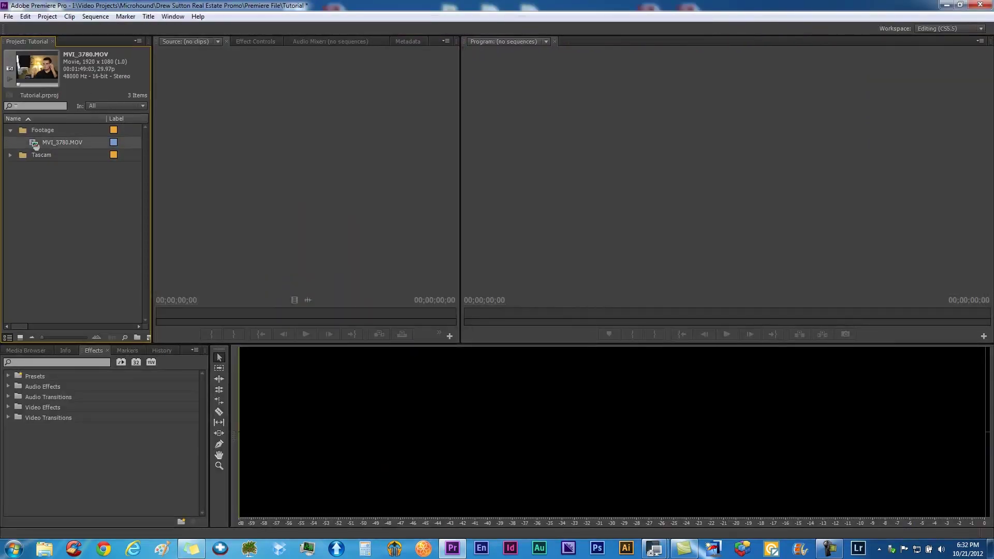
pyautogui.rightClick(37, 145)
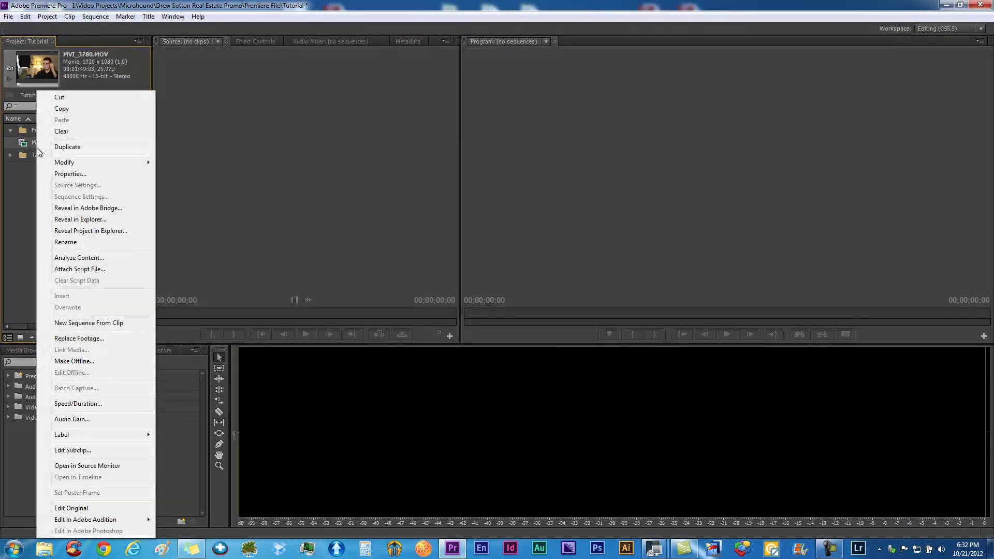
pyautogui.click(91, 323)
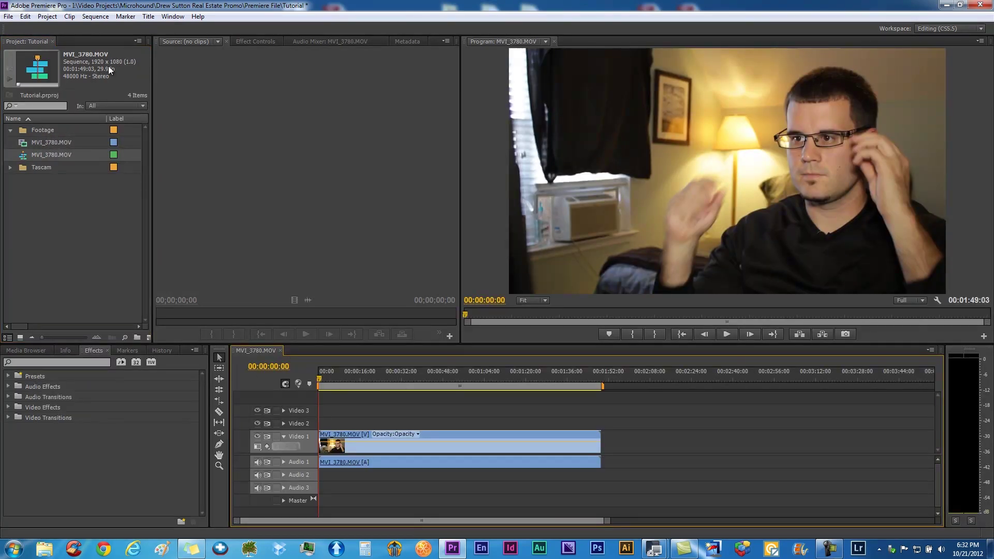
pyautogui.click(10, 168)
pyautogui.moveTo(31, 181); pyautogui.dragTo(309, 480)
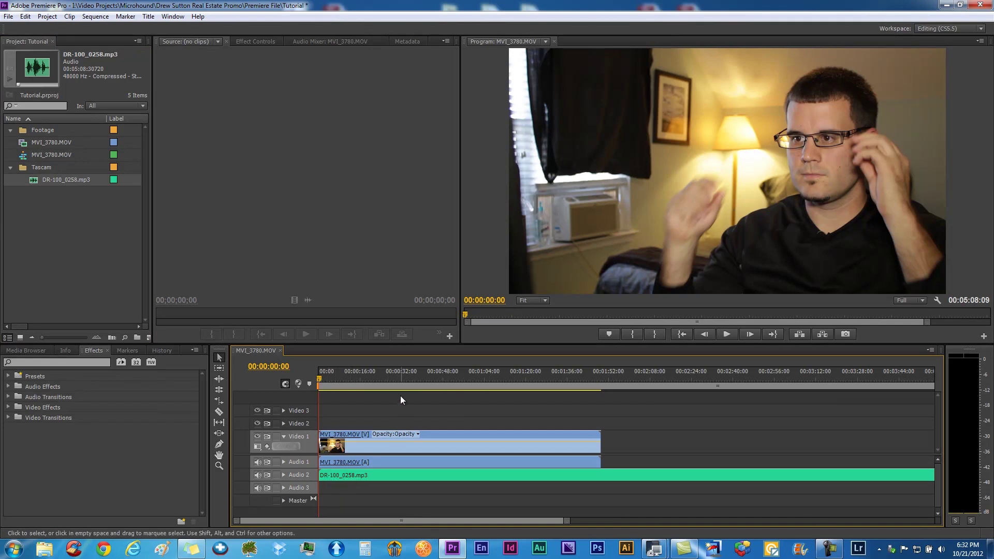
# - Preview the audio from around 36 seconds and save the project
pyautogui.click(421, 375)
pyautogui.press('space')
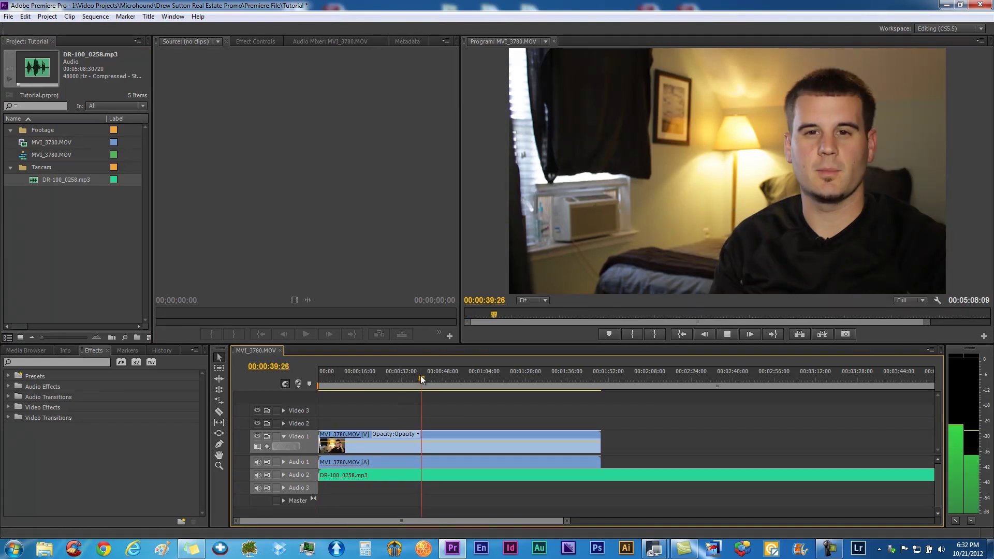
pyautogui.press('space')
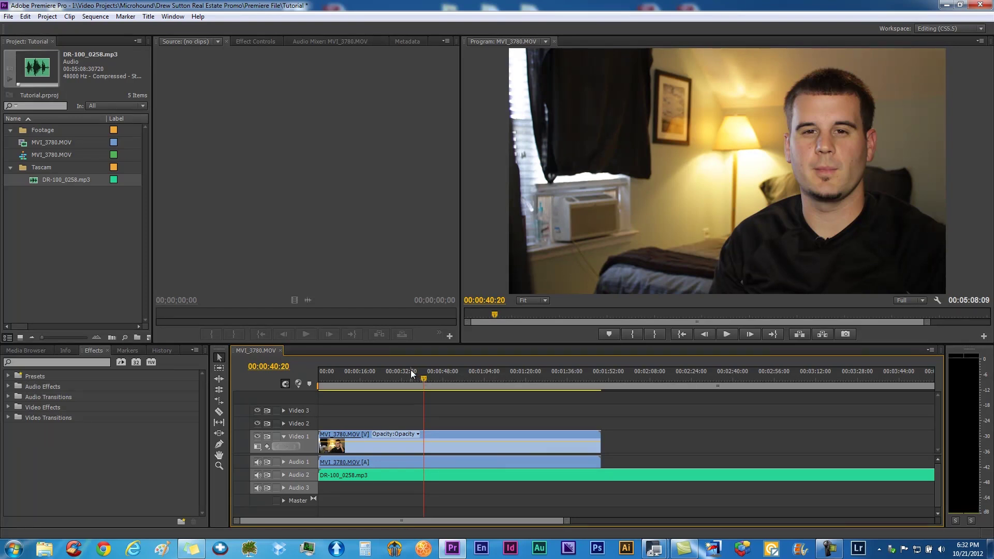
pyautogui.hotkey('ctrl', 's')
# - Export Final Cut Pro XML 'Tutorial' to Desktop > Tutorial > Plural Eyes, then minimize Premiere
pyautogui.click(8, 16)
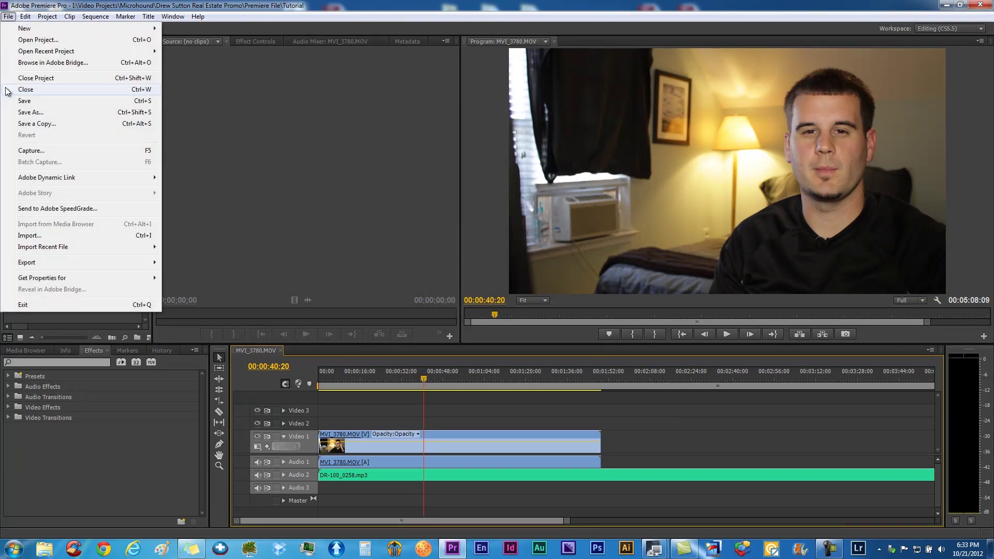
pyautogui.moveTo(84, 265)
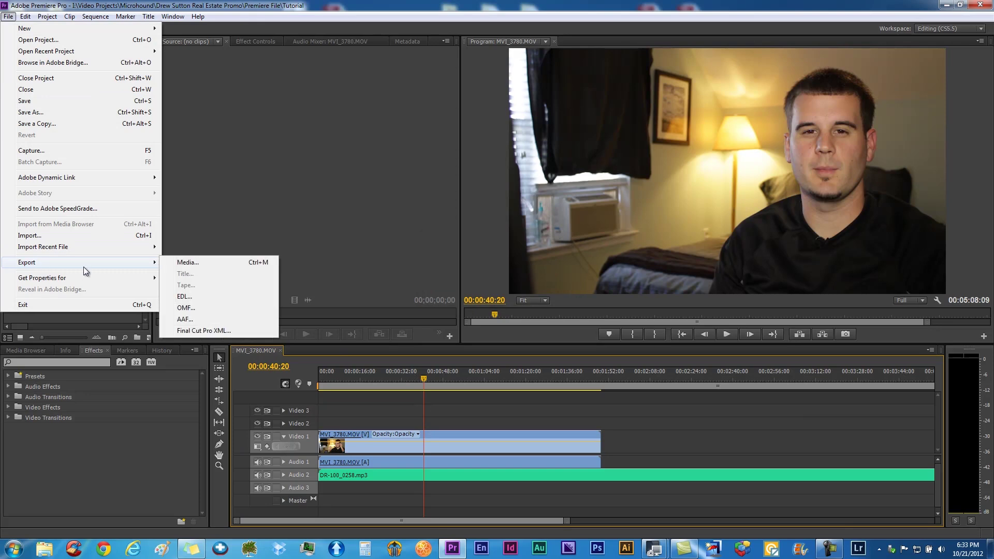
pyautogui.click(195, 331)
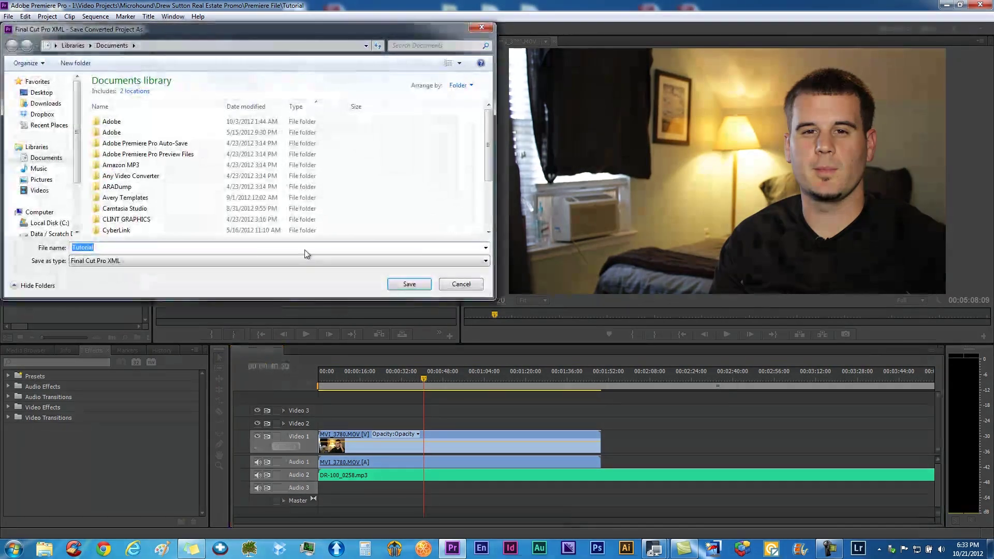
pyautogui.click(44, 125)
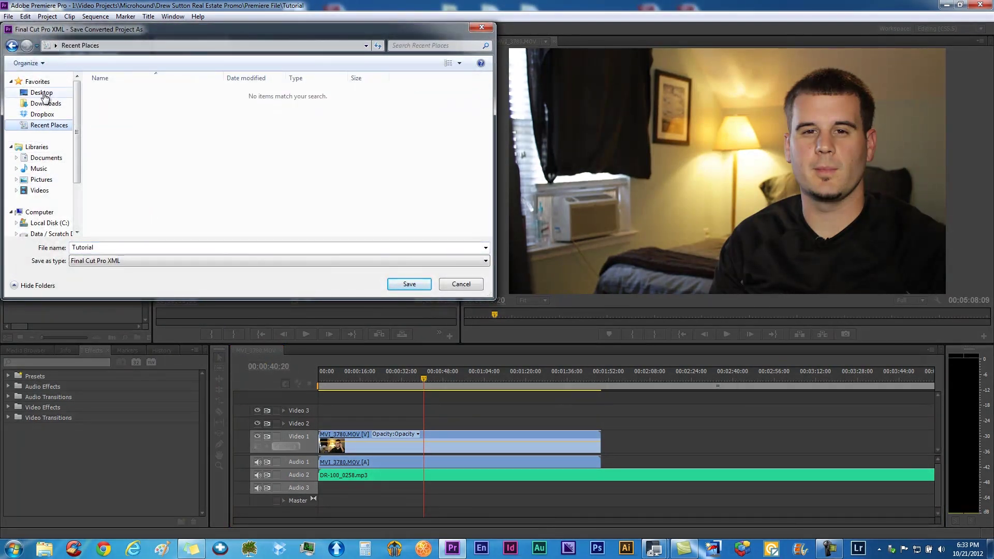
pyautogui.click(42, 93)
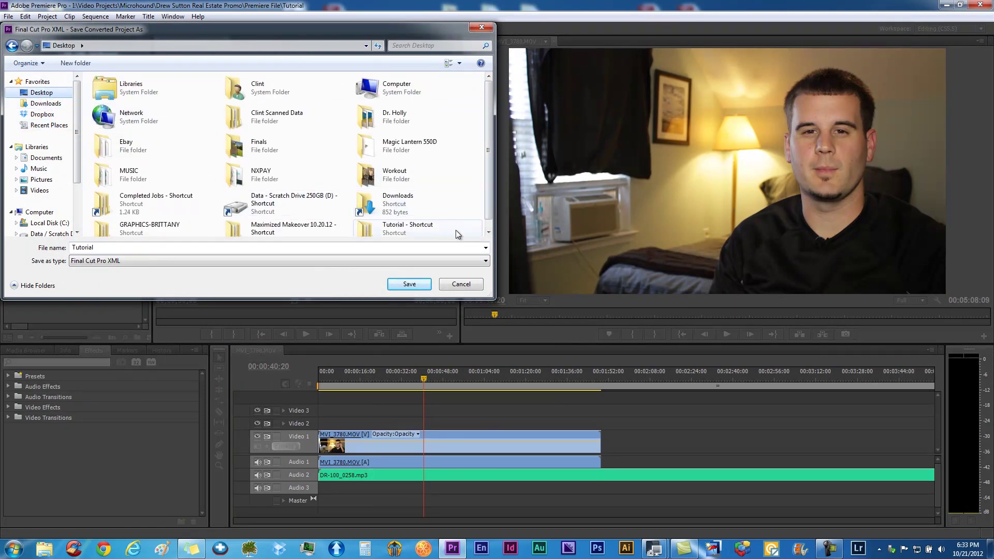
pyautogui.doubleClick(388, 230)
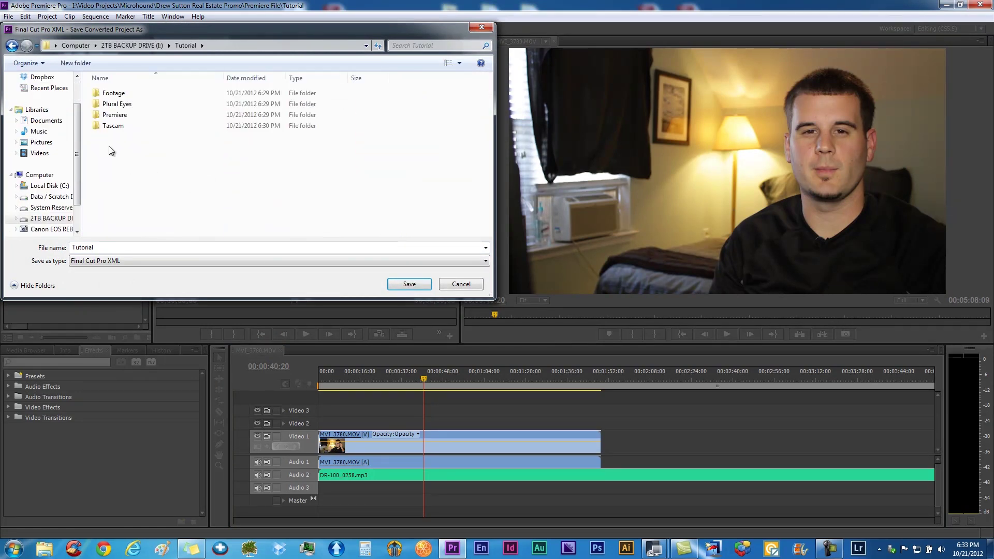
pyautogui.doubleClick(117, 103)
pyautogui.click(409, 284)
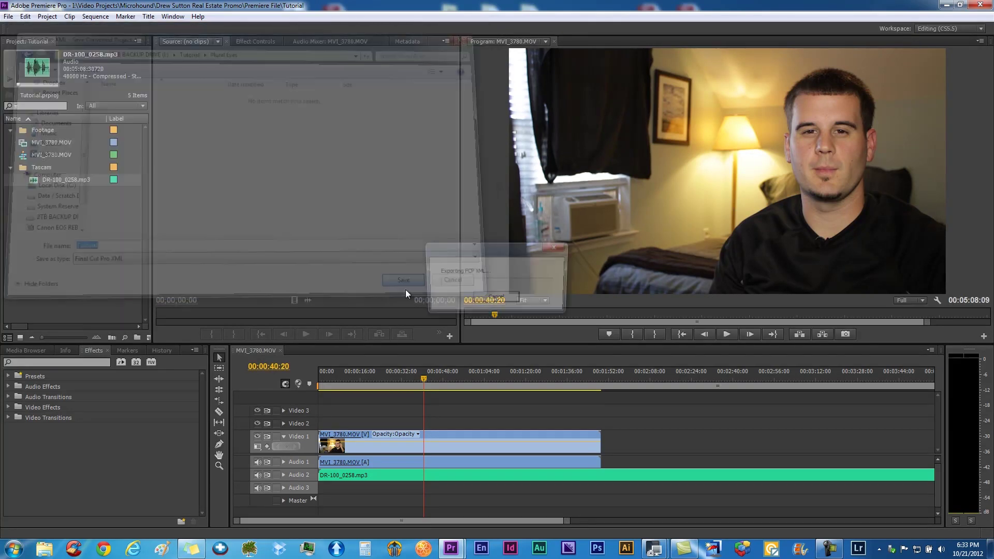
pyautogui.click(946, 5)
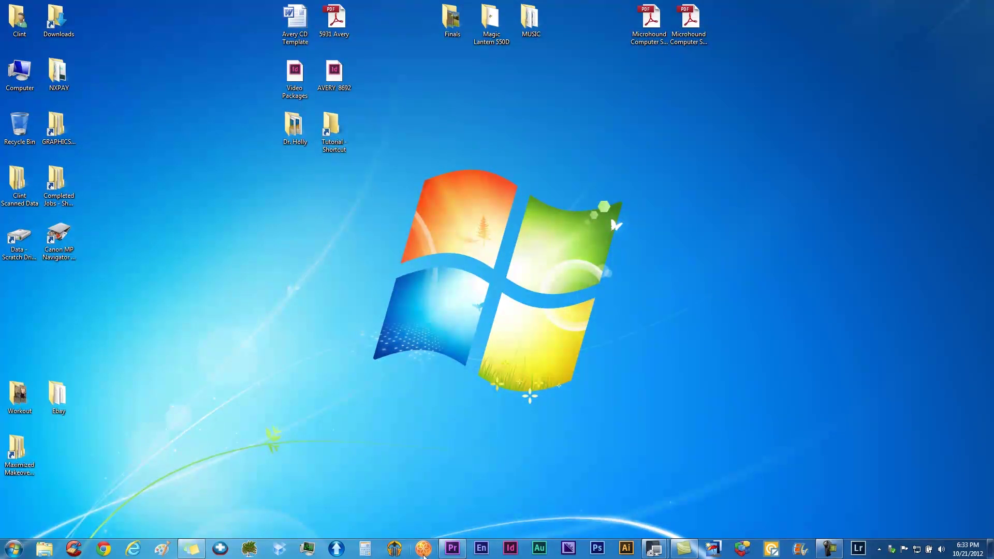
# - Load Tutorial.xml from the Plural Eyes folder into PluralEyes, sync it, and close PluralEyes
pyautogui.click(423, 549)
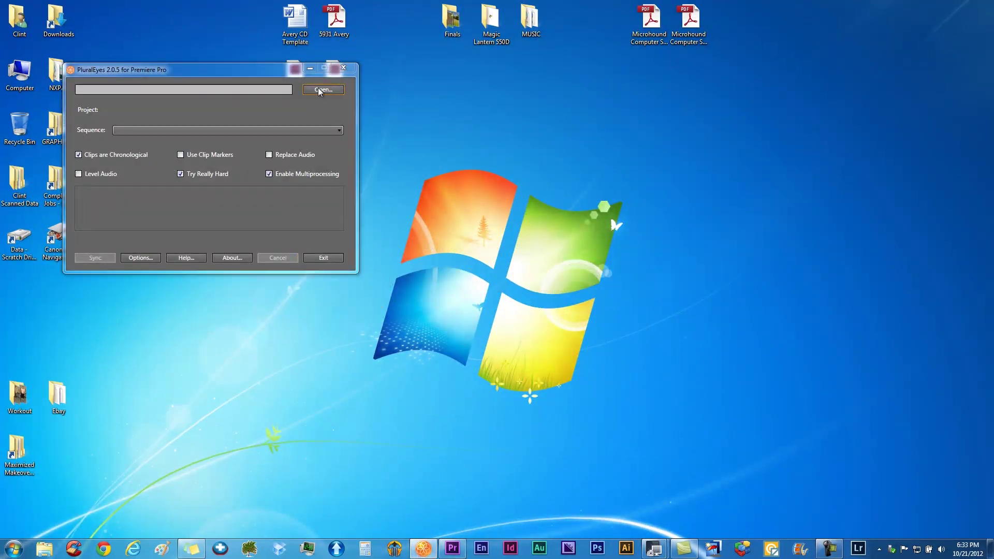
pyautogui.click(322, 90)
pyautogui.click(379, 212)
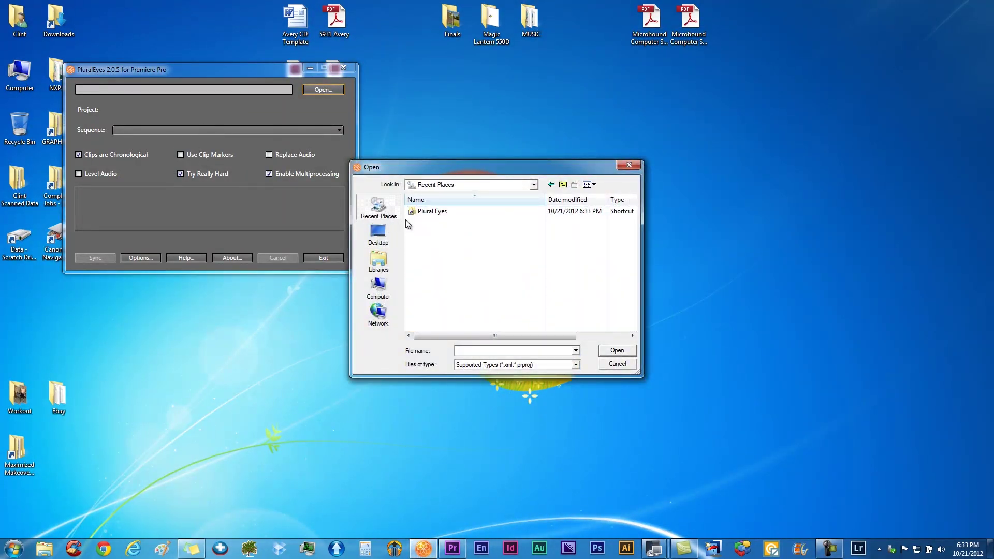
pyautogui.doubleClick(424, 211)
pyautogui.click(436, 212)
pyautogui.doubleClick(436, 213)
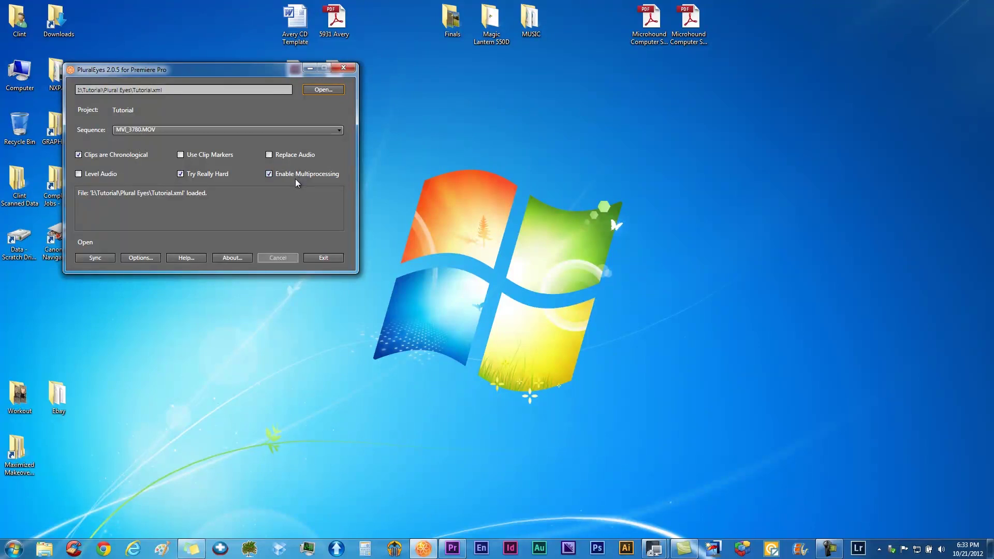
pyautogui.click(84, 262)
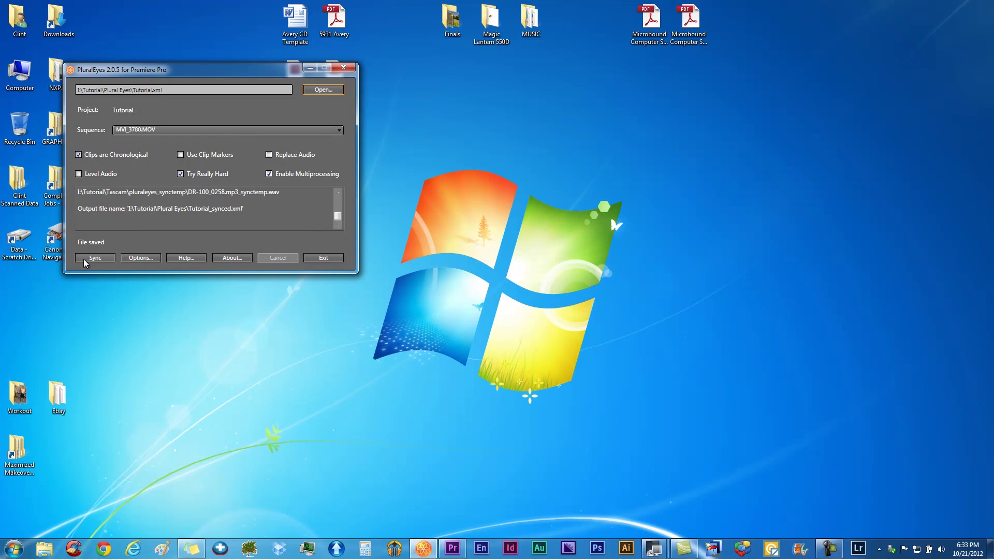
pyautogui.click(336, 71)
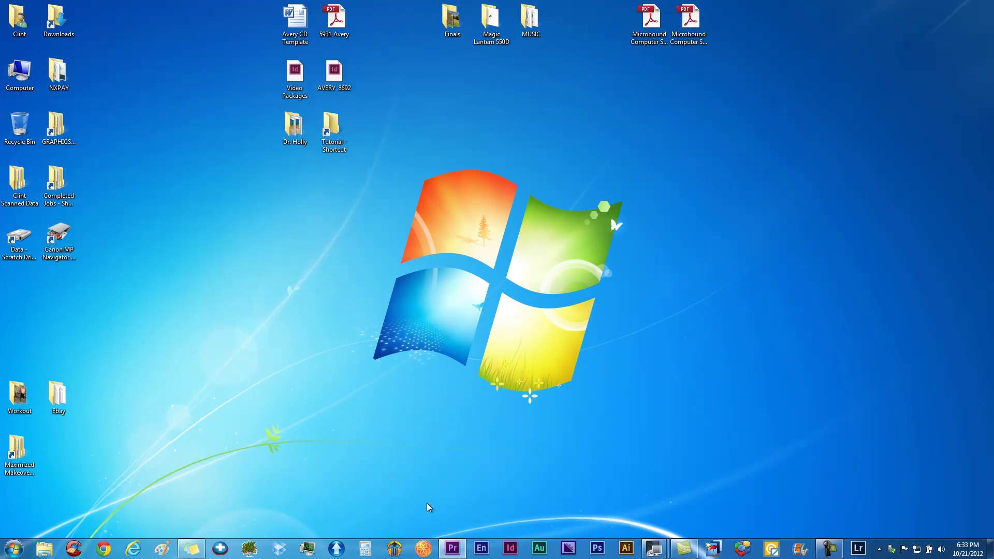
# - Back in Premiere Pro, delete all five items from the project
pyautogui.click(452, 548)
pyautogui.moveTo(70, 233); pyautogui.dragTo(46, 126)
pyautogui.press('Delete')
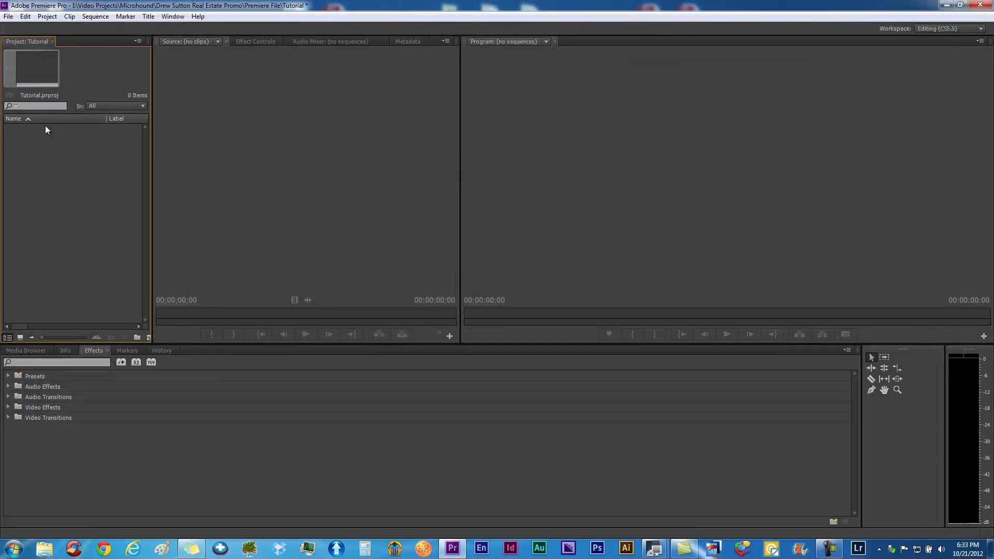
# - Import Tutorial_synced from the Plural Eyes folder and open its MVI_3780.MOV Synced sequence
pyautogui.rightClick(58, 175)
pyautogui.click(81, 224)
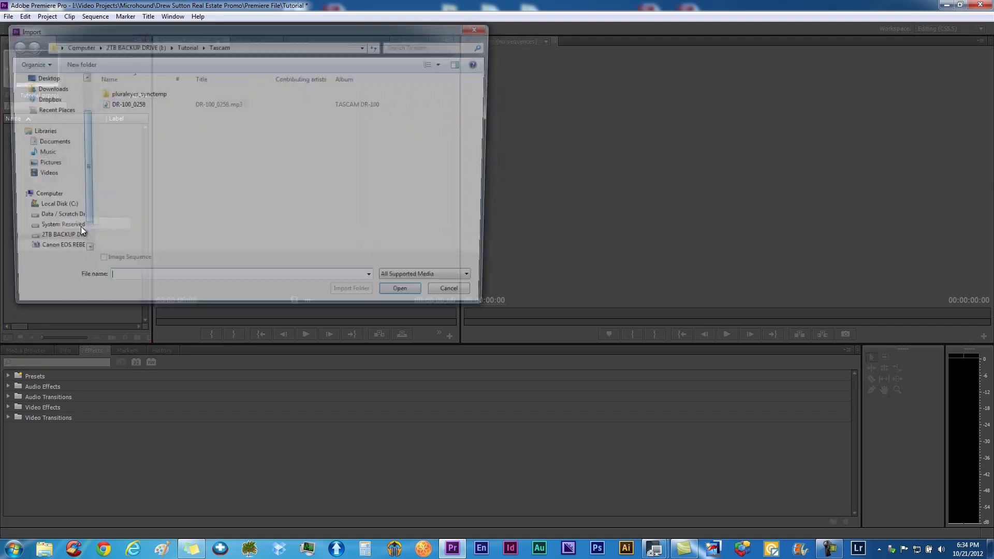
pyautogui.click(185, 45)
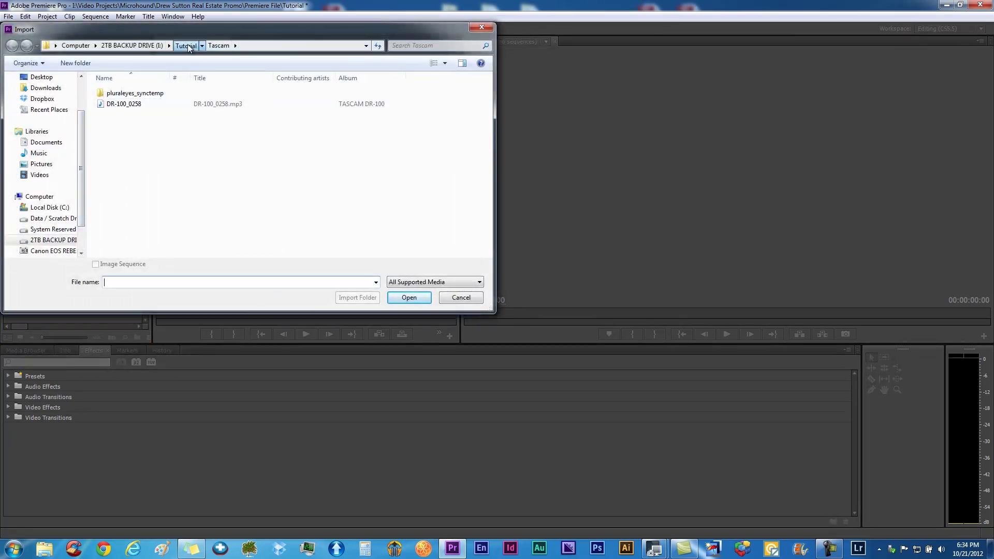
pyautogui.doubleClick(120, 104)
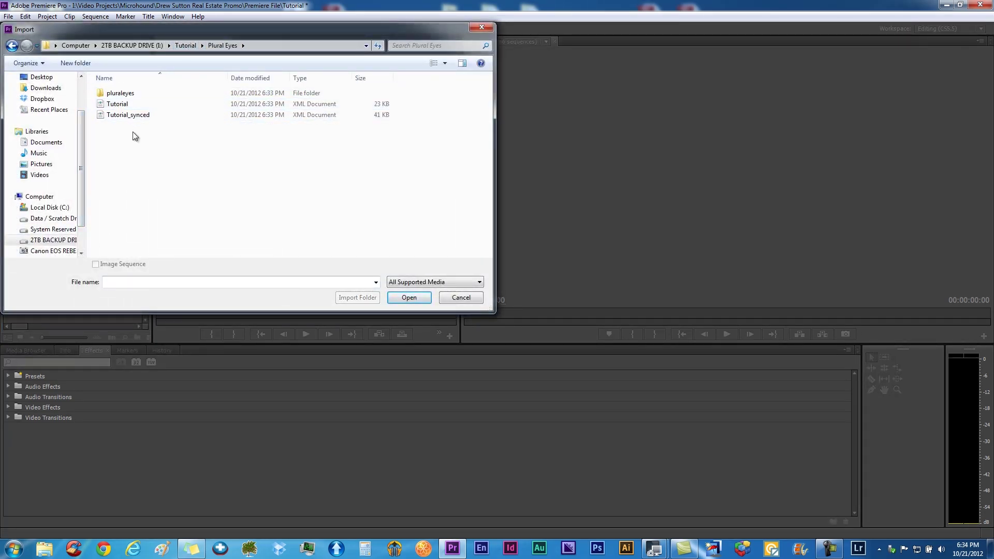
pyautogui.click(131, 115)
pyautogui.click(398, 300)
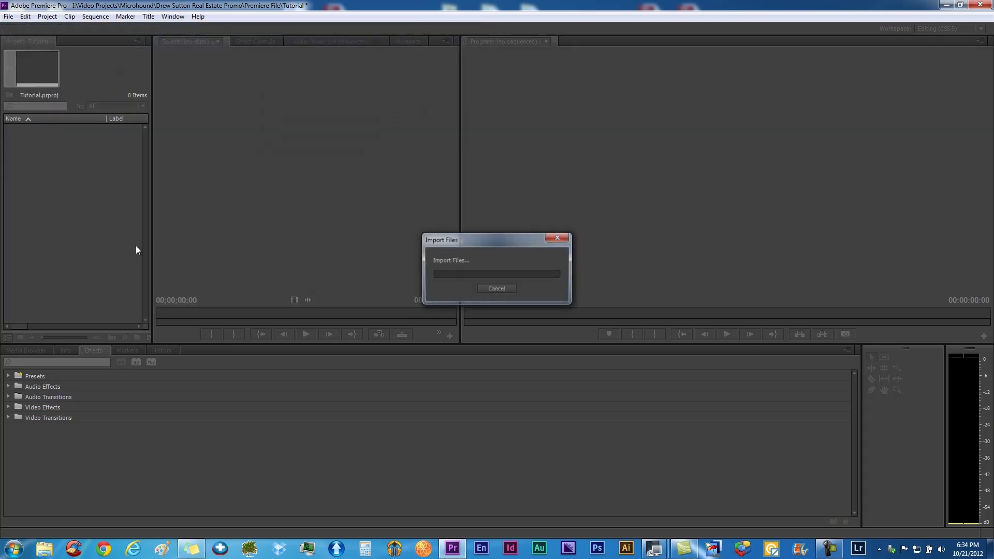
pyautogui.click(11, 130)
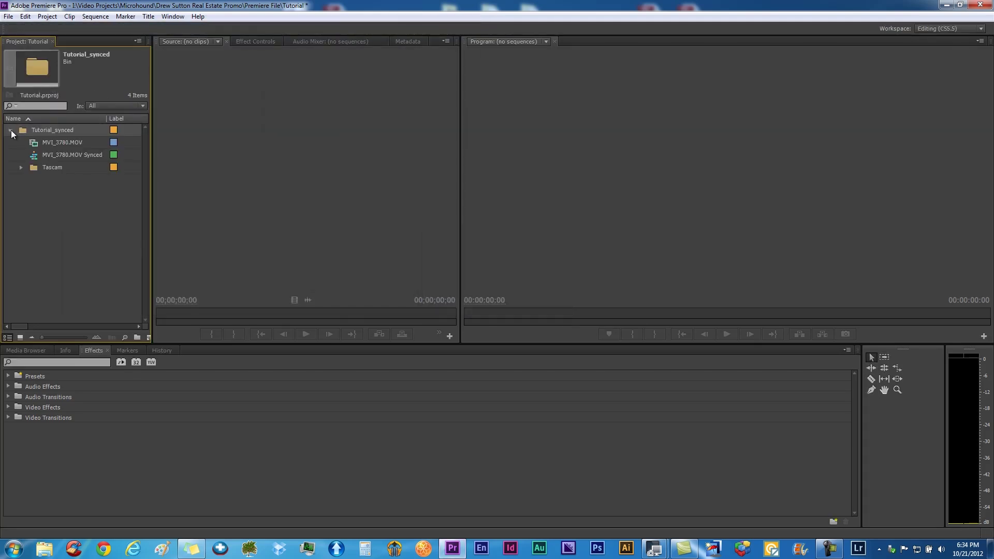
pyautogui.doubleClick(37, 154)
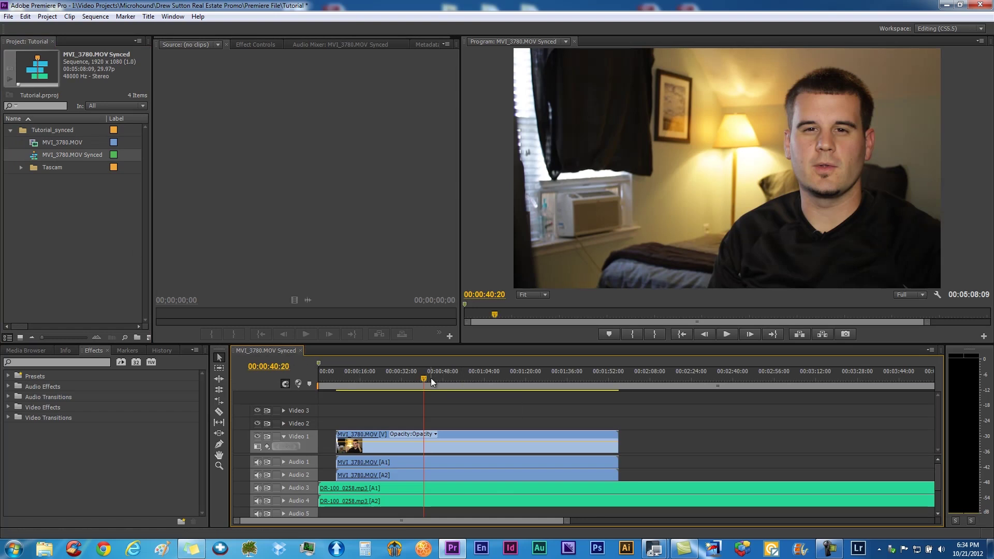
# - Check the sync, lock Audio 3 and Video 1, and remove the camera's own audio
pyautogui.press('space')
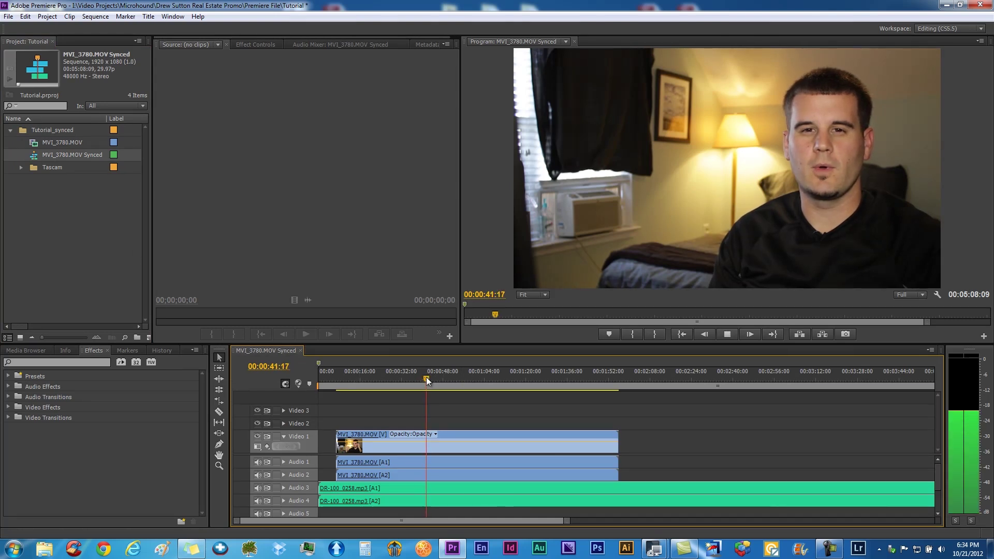
pyautogui.press('space')
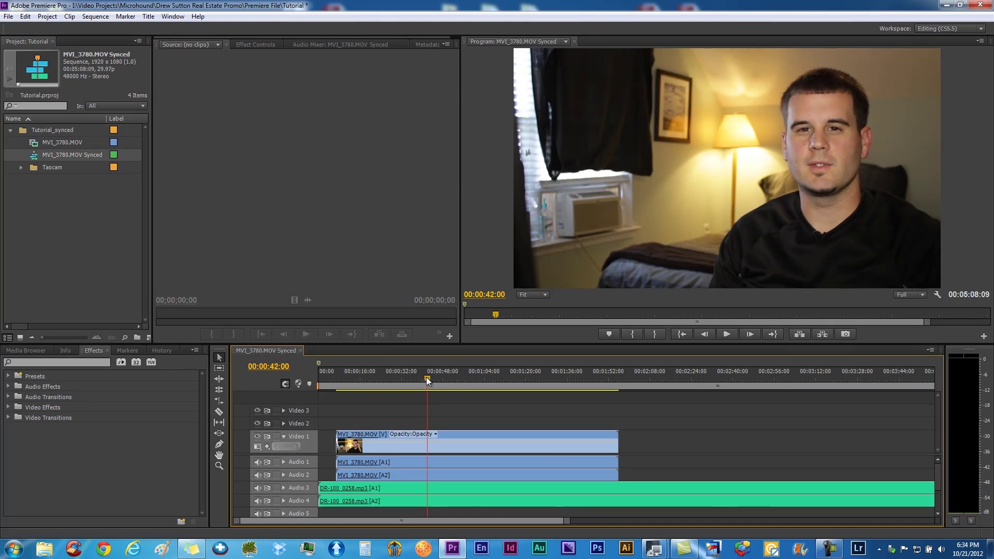
pyautogui.click(276, 488)
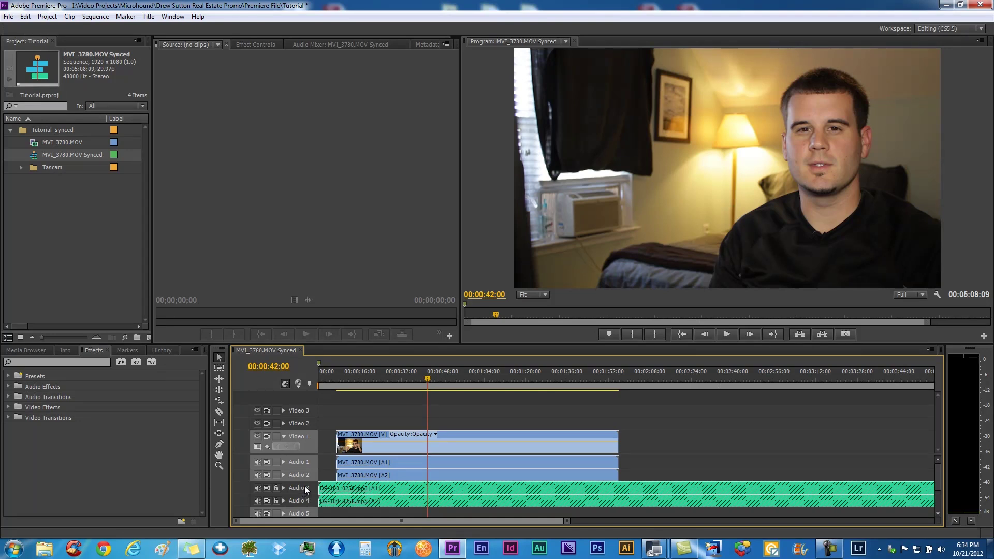
pyautogui.click(369, 464)
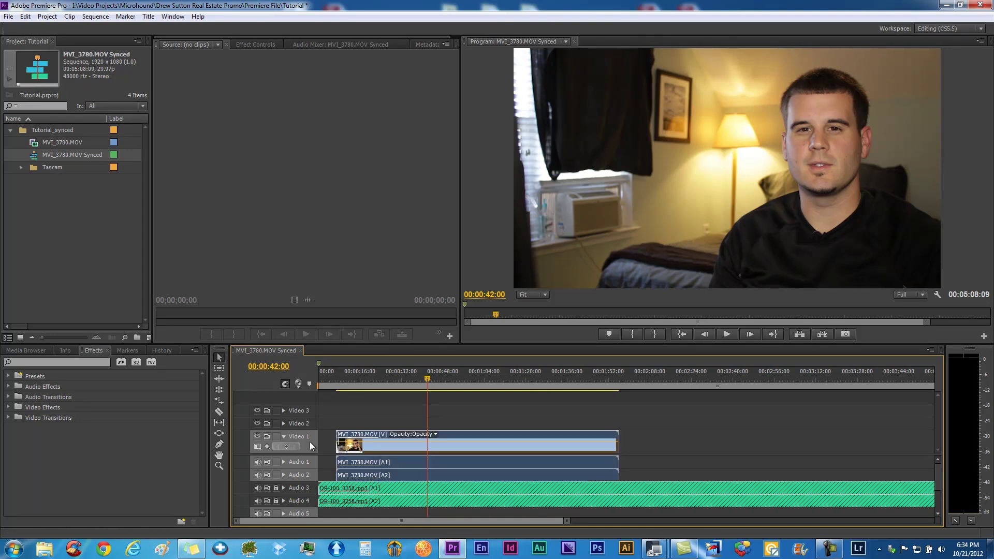
pyautogui.click(274, 436)
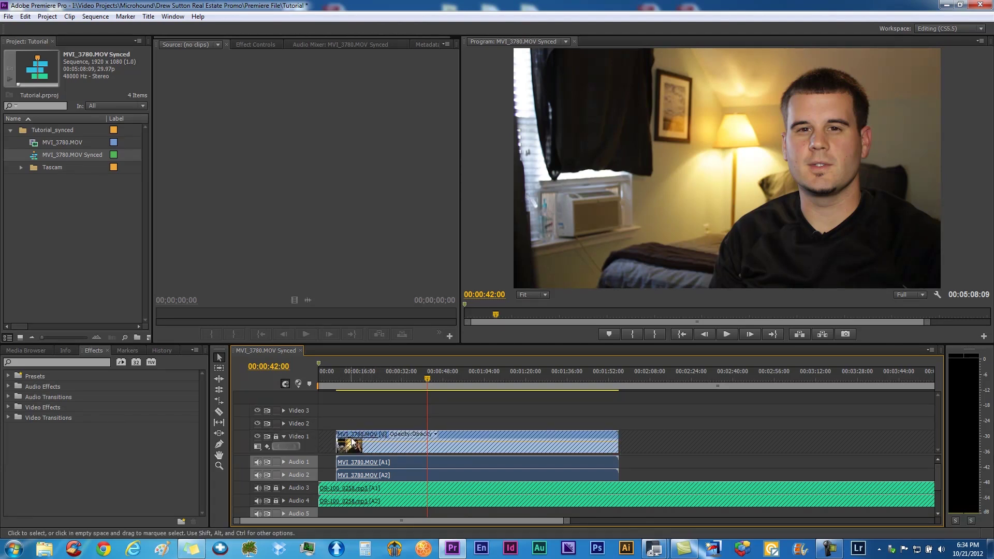
pyautogui.rightClick(352, 443)
pyautogui.click(371, 466)
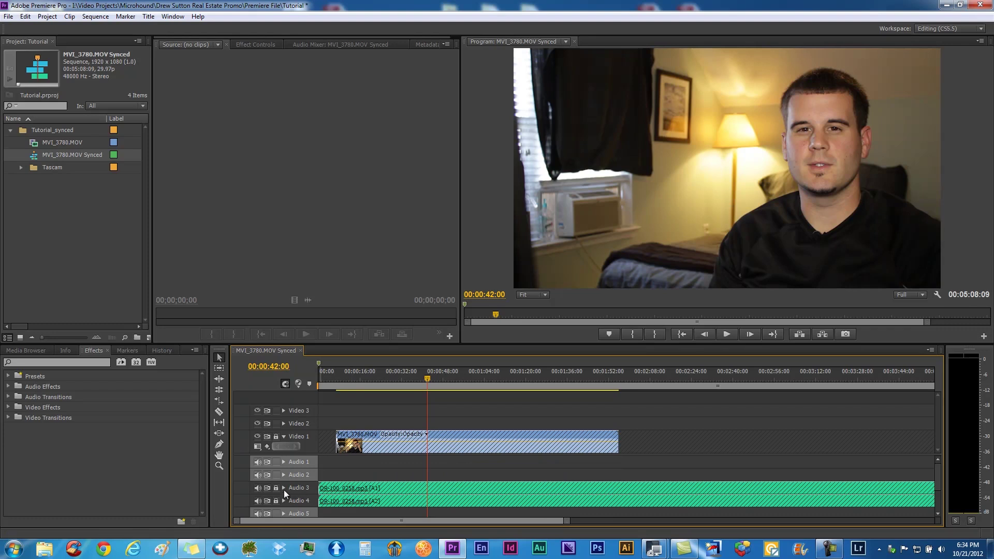
# - Move DR-100_0258.mp3 up to Audio 1, delete its Audio 2 copy, and unlock the tracks
pyautogui.click(275, 488)
pyautogui.click(276, 501)
pyautogui.moveTo(347, 487); pyautogui.dragTo(349, 461)
pyautogui.click(275, 462)
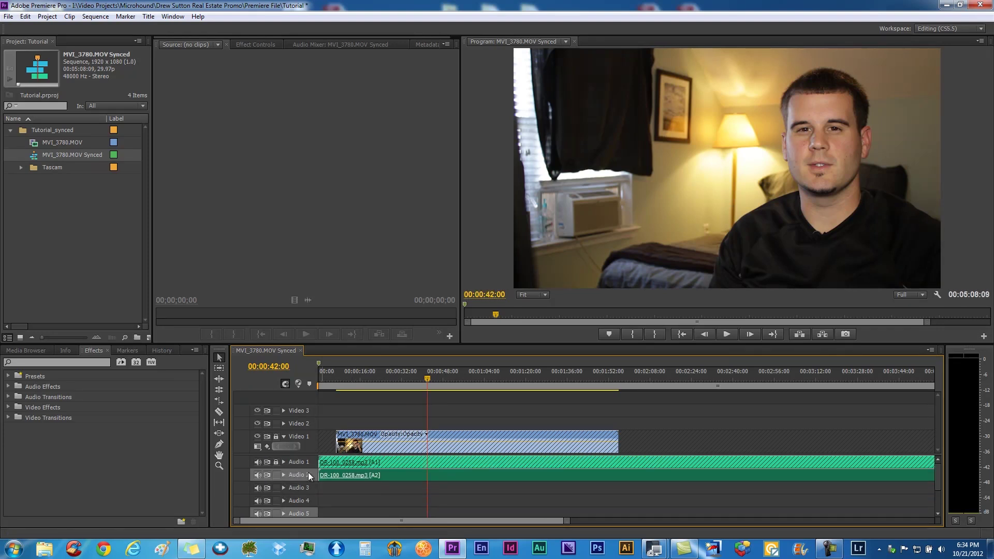
pyautogui.press('Delete')
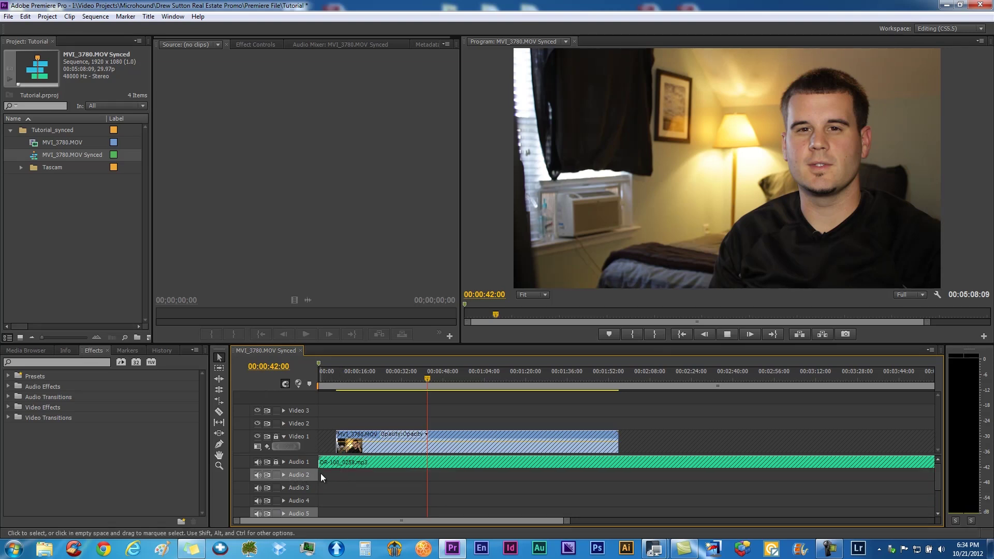
pyautogui.press('space')
pyautogui.press('space')
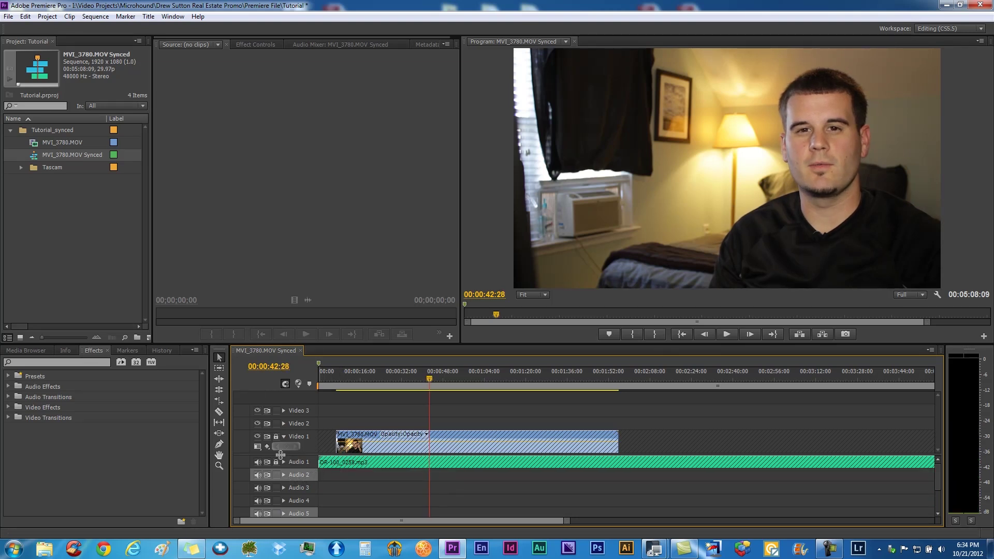
pyautogui.click(276, 462)
pyautogui.click(276, 436)
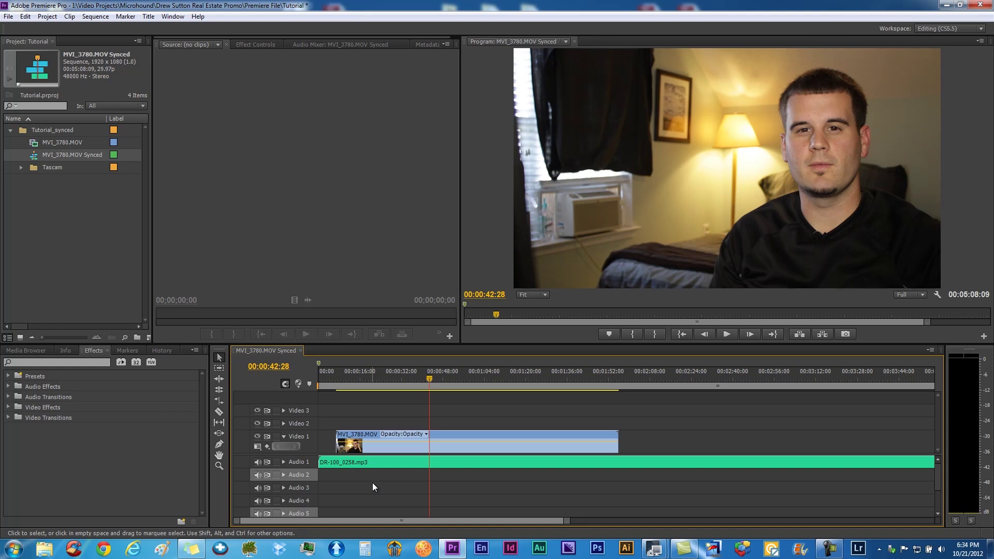
# - Send the DR-100 recorder clip to Adobe Audition with Edit Clip In Adobe Audition
pyautogui.rightClick(406, 460)
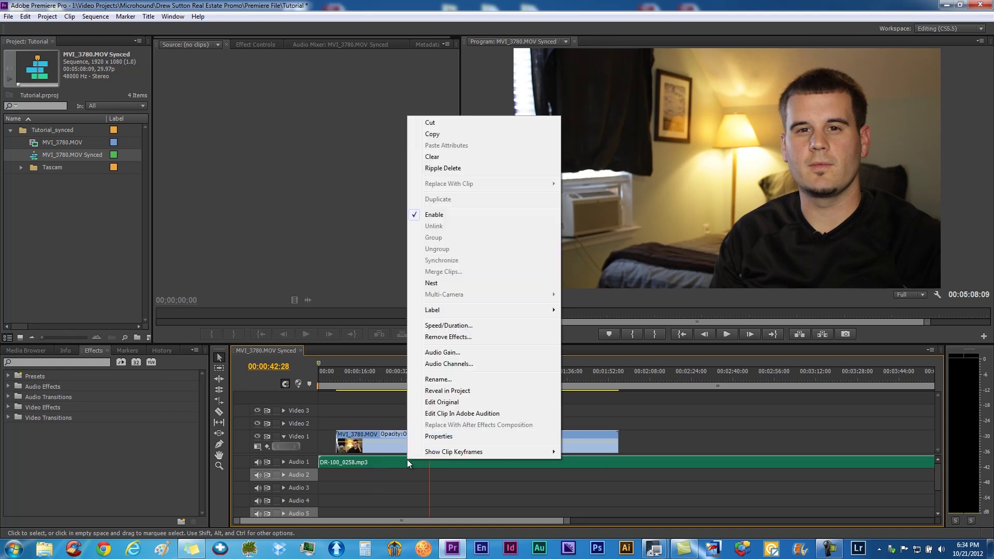
pyautogui.click(443, 414)
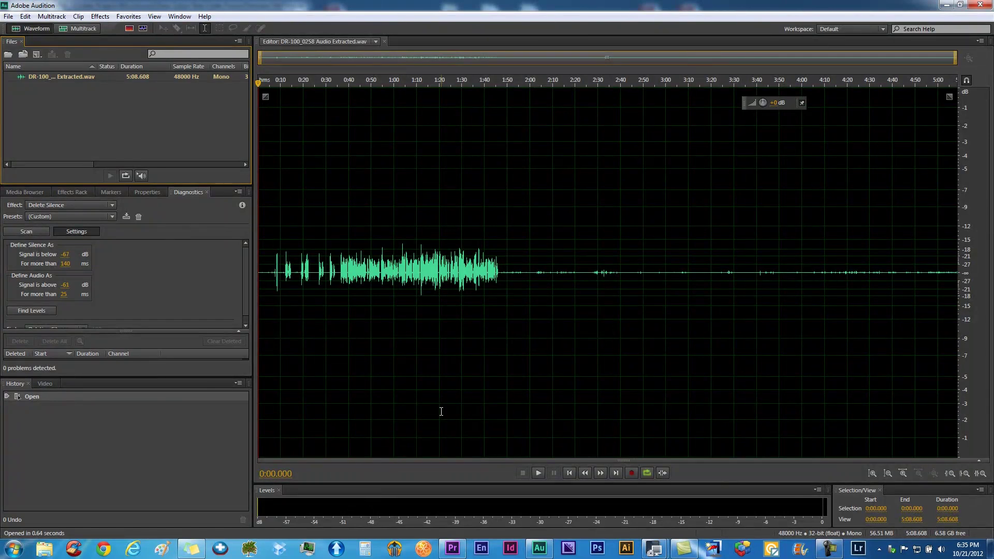
pyautogui.hotkey('ctrl', 'a')
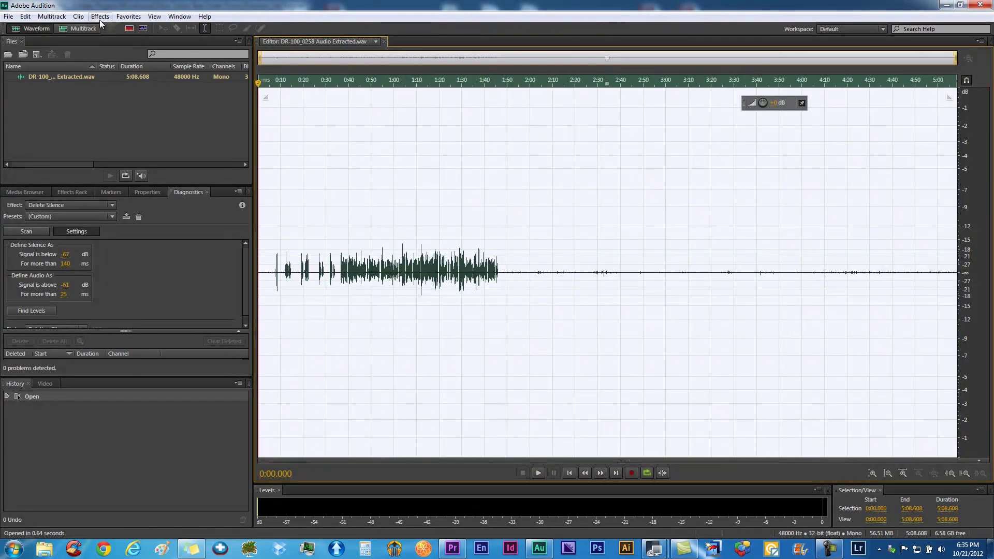
# - Open the Hard Limiter effect and preview it around 0:48
pyautogui.click(101, 17)
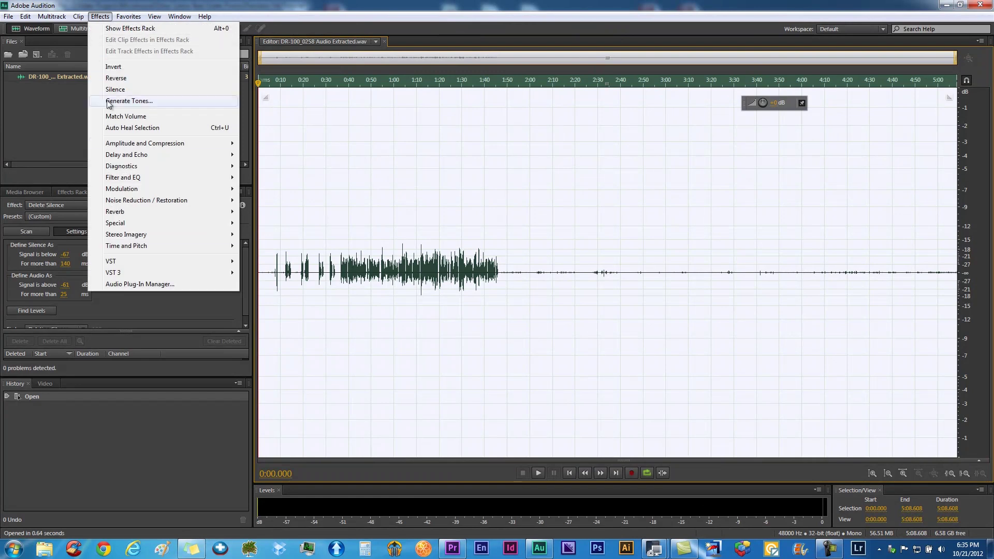
pyautogui.moveTo(228, 143)
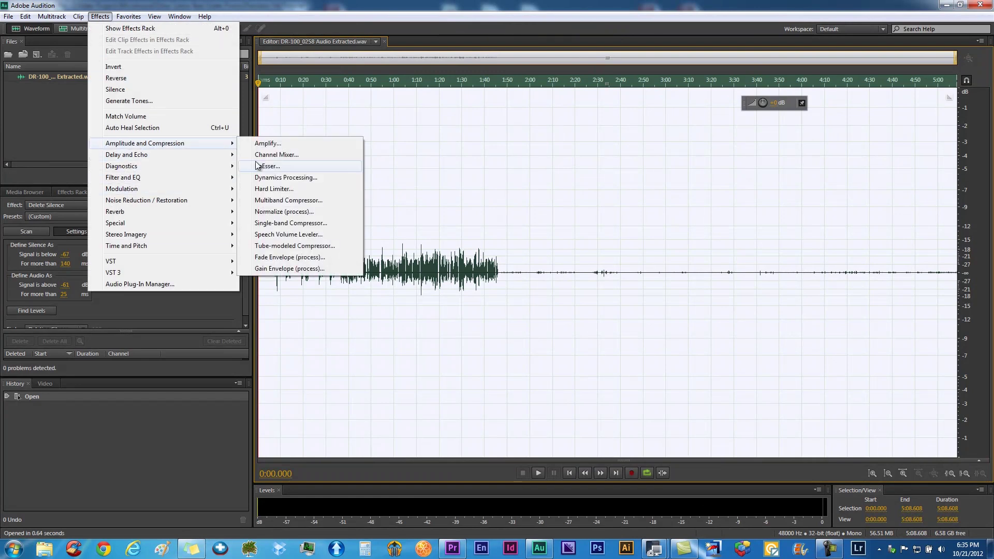
pyautogui.click(275, 190)
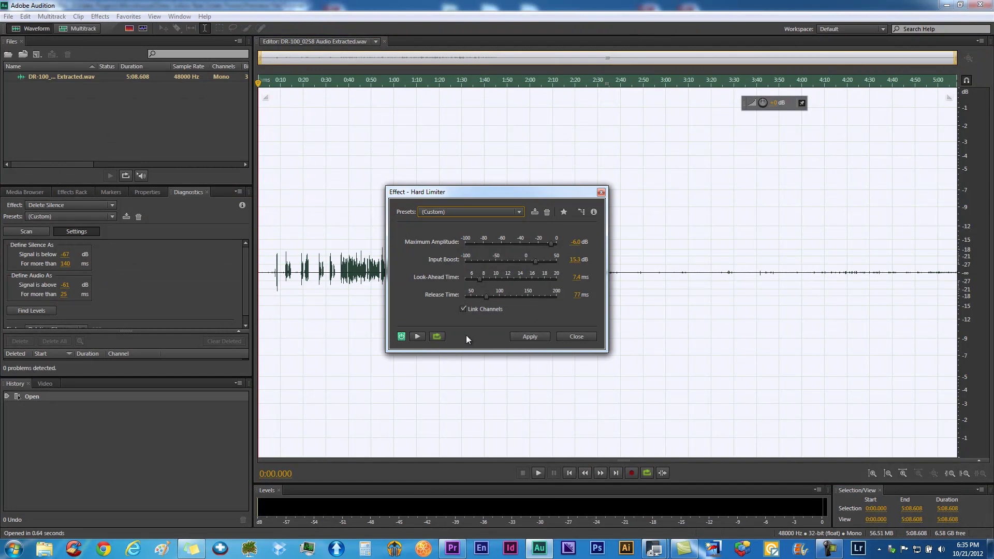
pyautogui.click(417, 337)
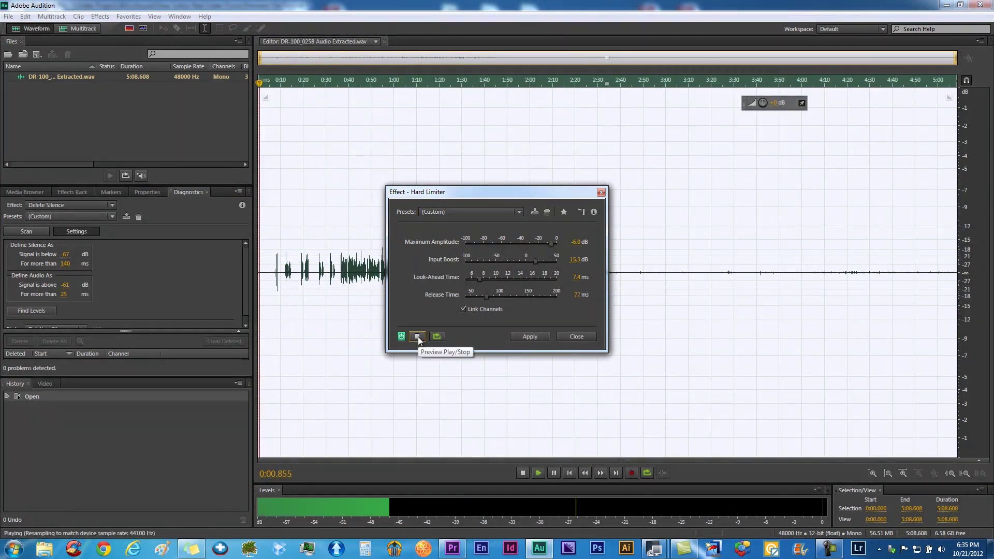
pyautogui.click(367, 103)
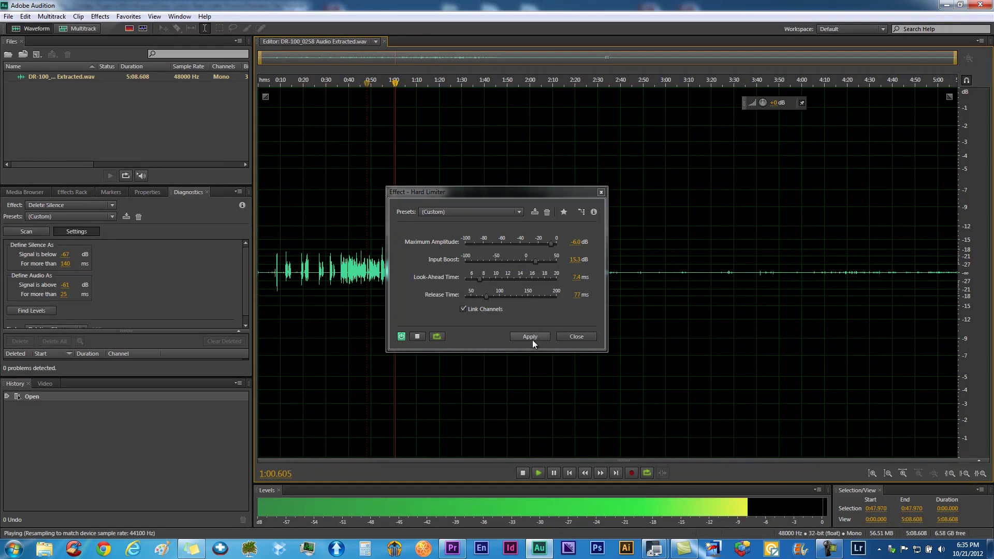
pyautogui.click(416, 337)
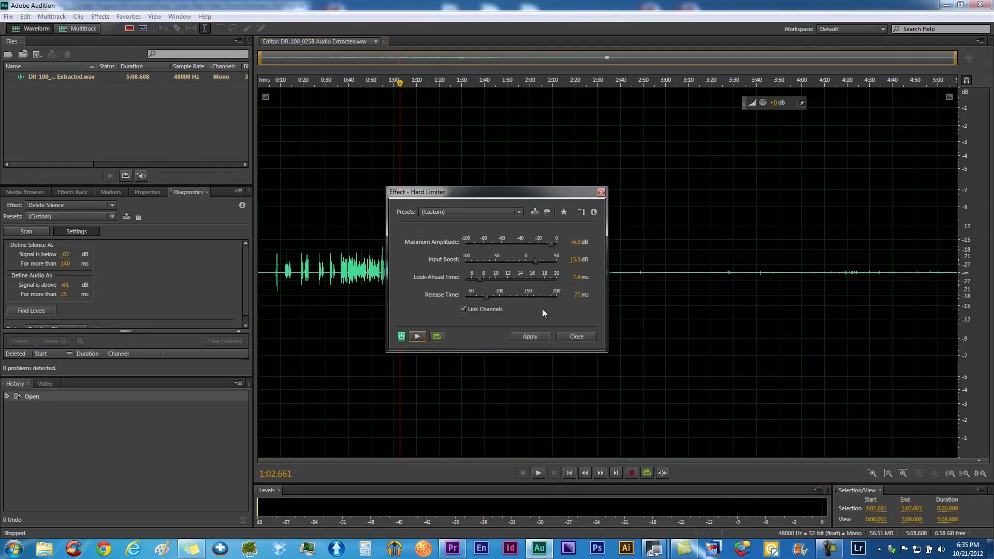
# - Set Input Boost to 16 dB, apply the limiter, and play back from about 0:47
pyautogui.click(569, 260)
pyautogui.write('16')
pyautogui.click(534, 337)
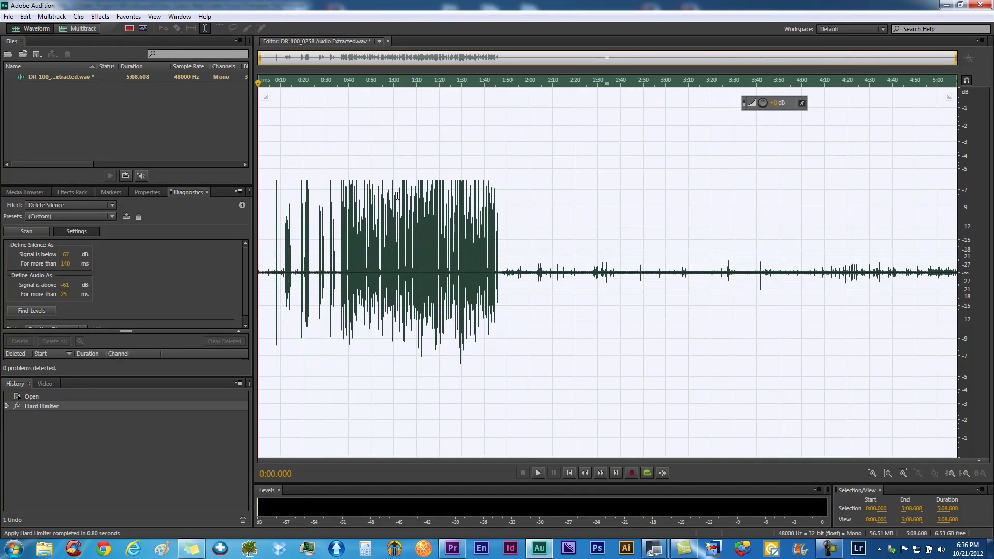
pyautogui.click(364, 82)
pyautogui.press('space')
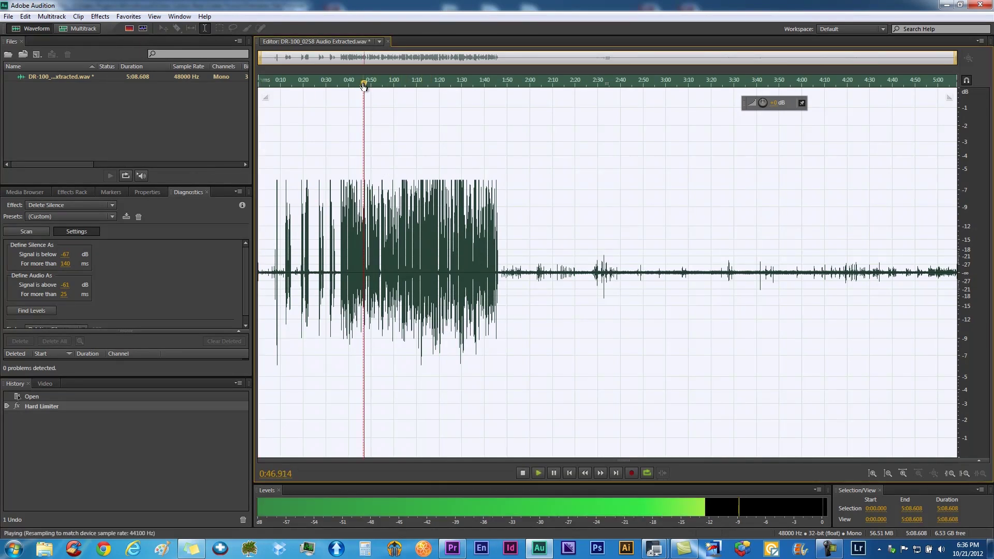
pyautogui.press('space')
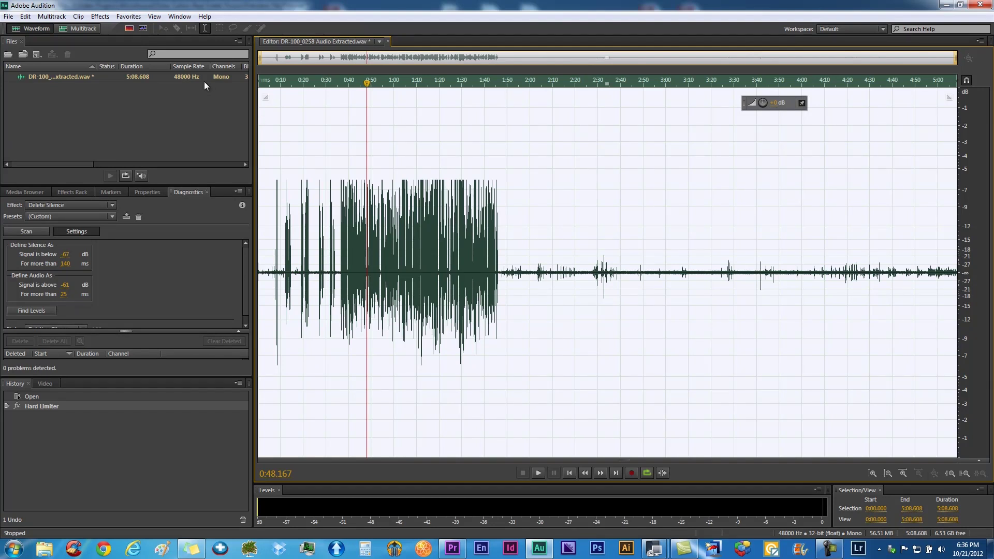
# - Apply Adaptive Noise Reduction to DR-100_0258 Audio Extracted.wav, save it, and return to Premiere Pro
pyautogui.click(110, 18)
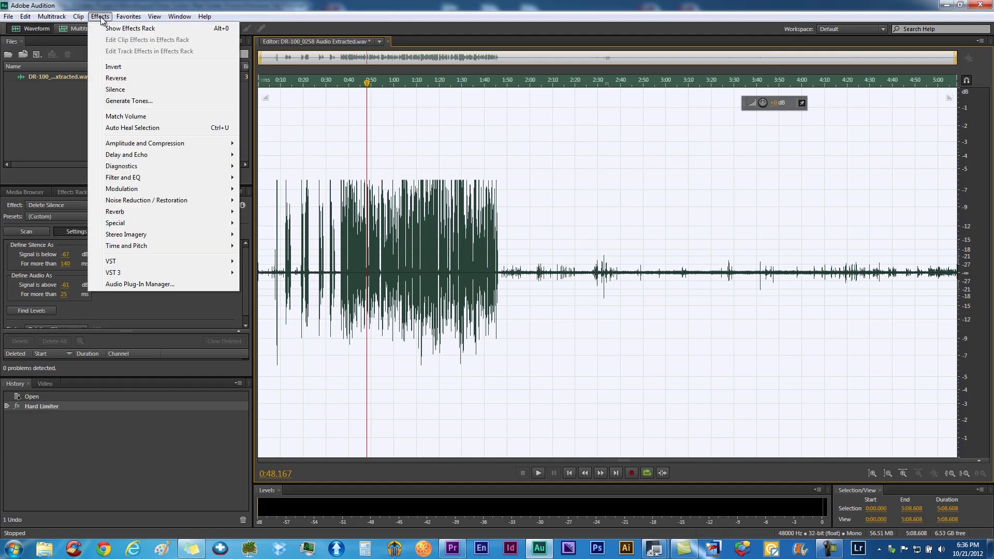
pyautogui.moveTo(138, 203)
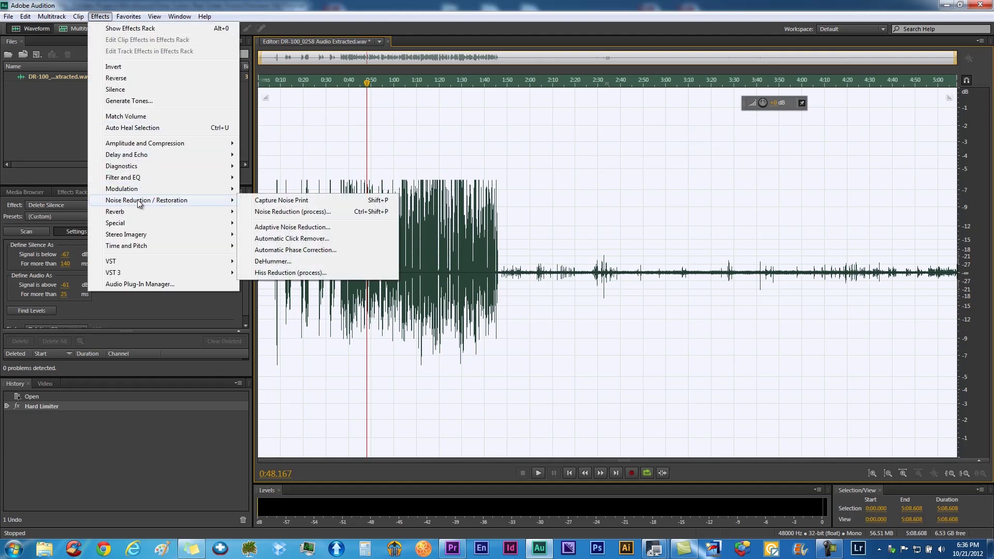
pyautogui.click(274, 228)
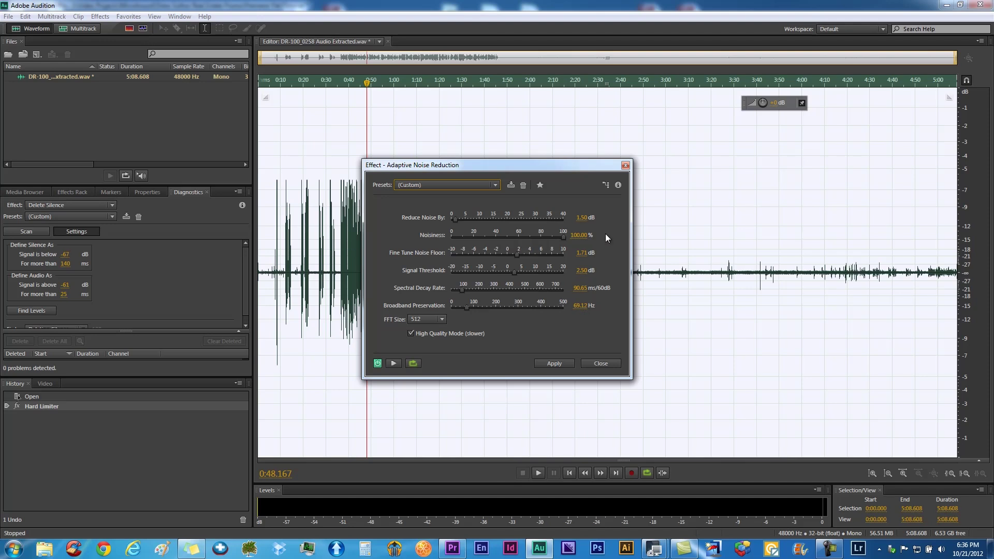
pyautogui.click(553, 366)
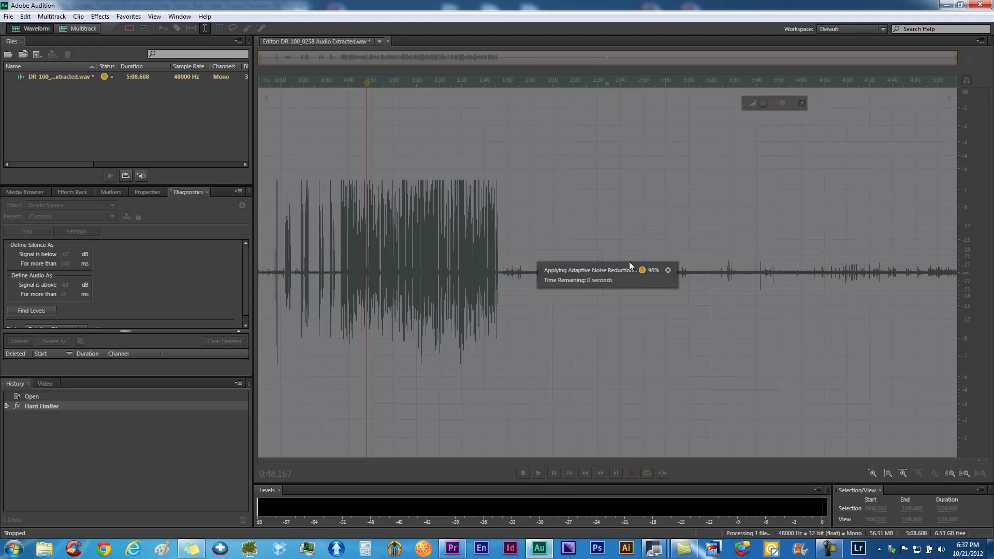
pyautogui.hotkey('ctrl', 's')
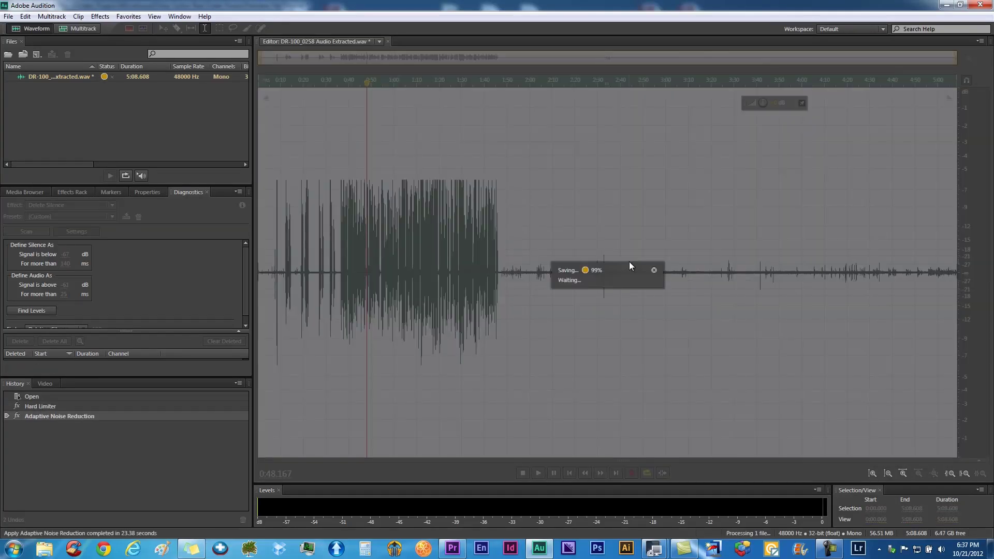
pyautogui.hotkey('alt', 'Tab')
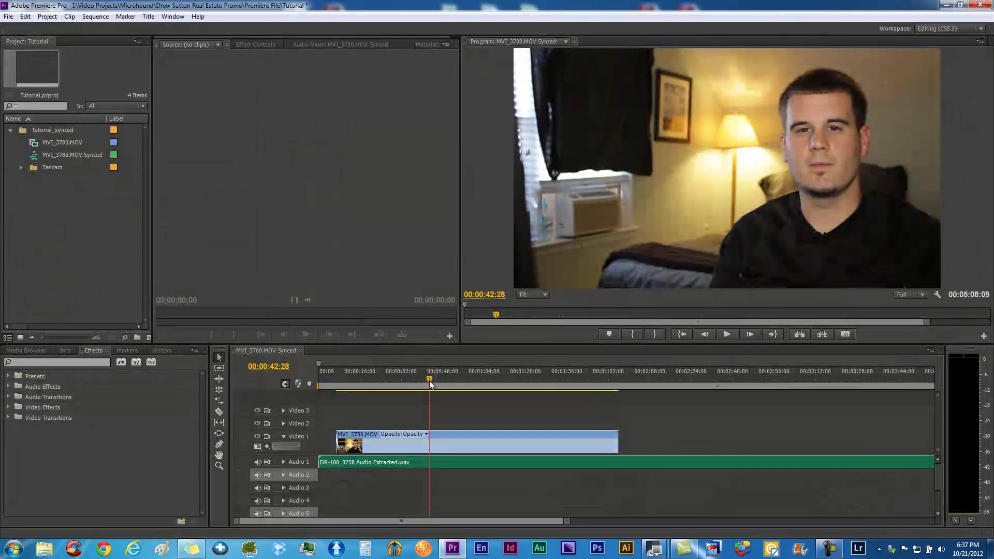
# - Play and scrub the sequence from about 19 to 27 seconds to look for where speech begins
pyautogui.click(430, 376)
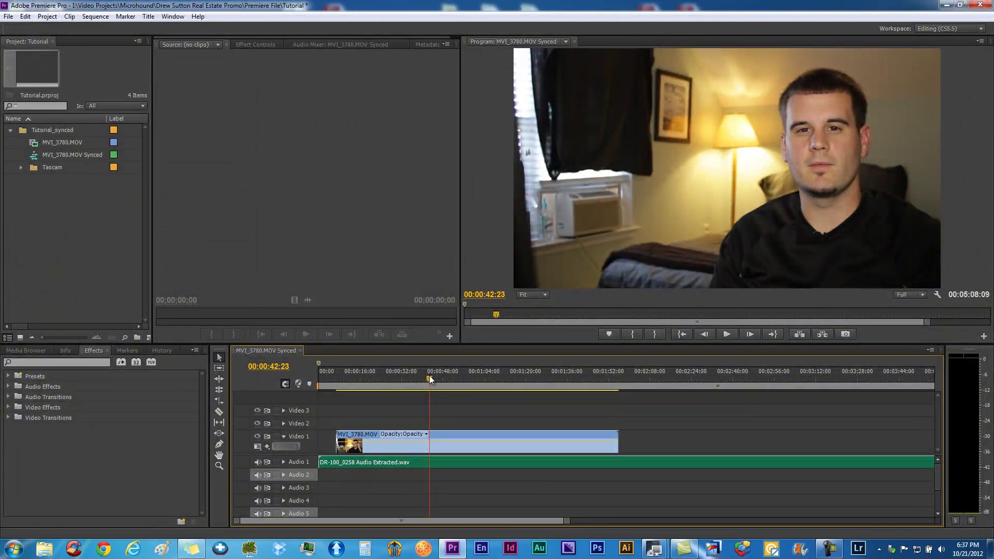
pyautogui.press('space')
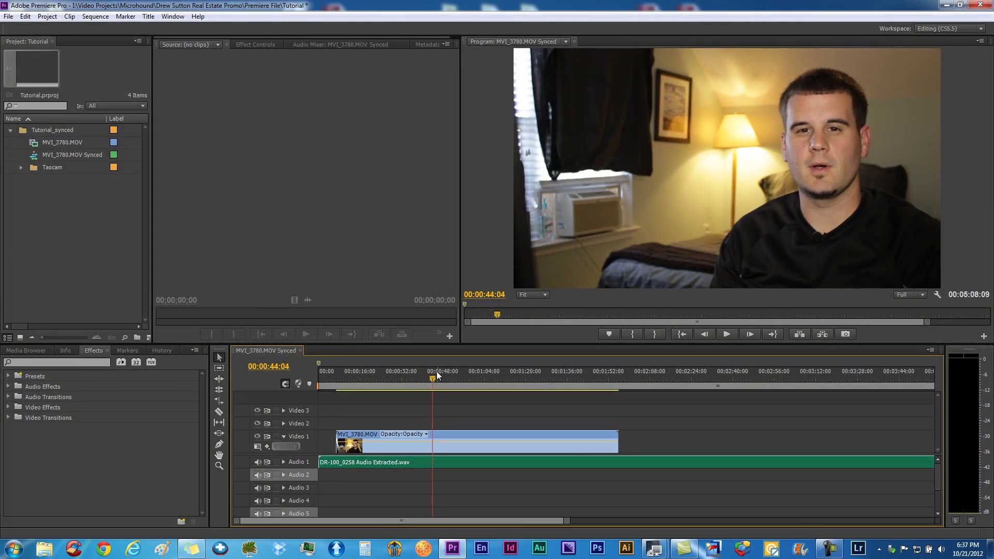
pyautogui.moveTo(365, 377); pyautogui.dragTo(360, 383)
pyautogui.press('space')
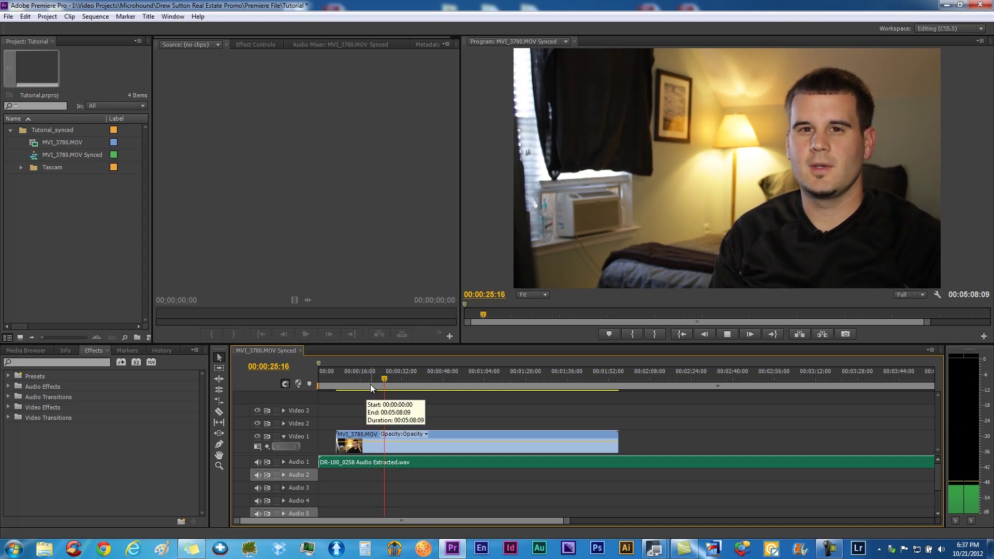
pyautogui.click(390, 377)
pyautogui.press('space')
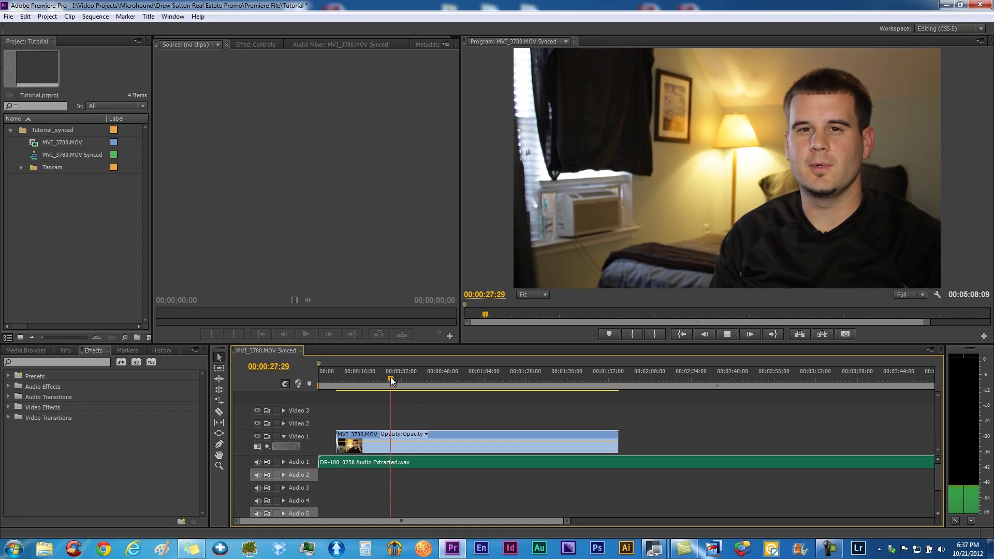
# - Narrow the search and park the playhead at 00:00:31:12, just before the talking starts
pyautogui.click(394, 378)
pyautogui.moveTo(393, 378); pyautogui.dragTo(399, 377)
pyautogui.press('space')
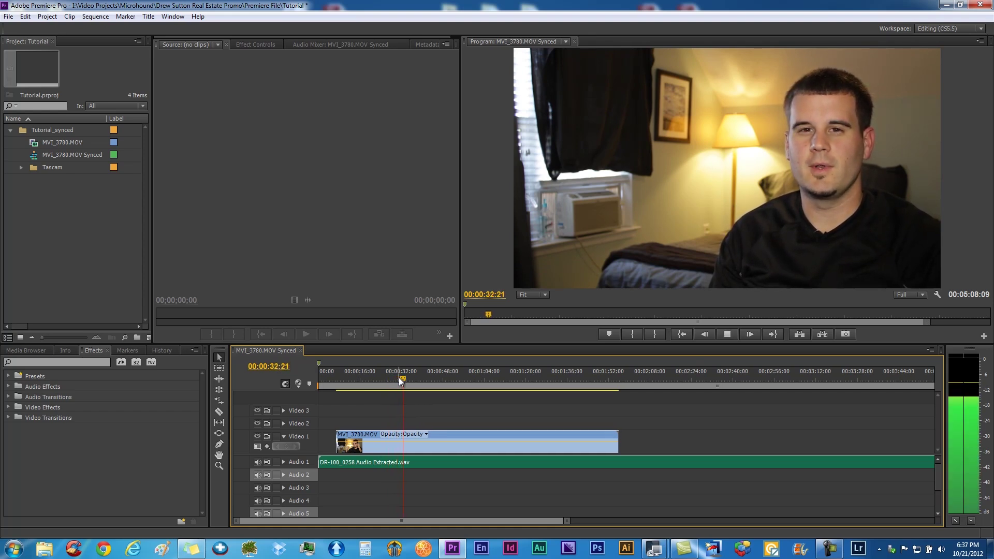
pyautogui.press('space')
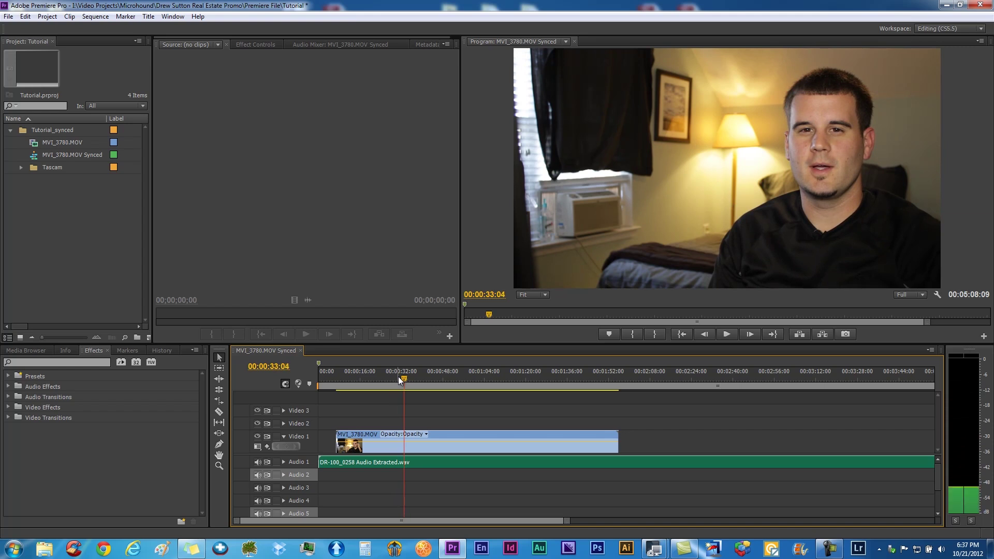
pyautogui.click(399, 376)
pyautogui.press('space')
pyautogui.click(399, 377)
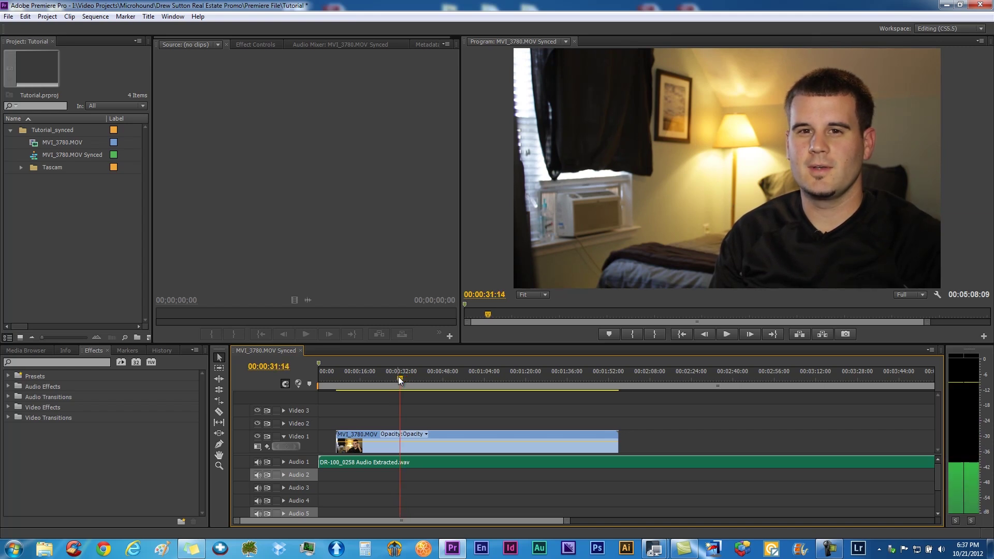
# - Razor-cut the clips at 00:00:31:12 and delete the opening pieces before the cut
pyautogui.press('c')
pyautogui.click(400, 447)
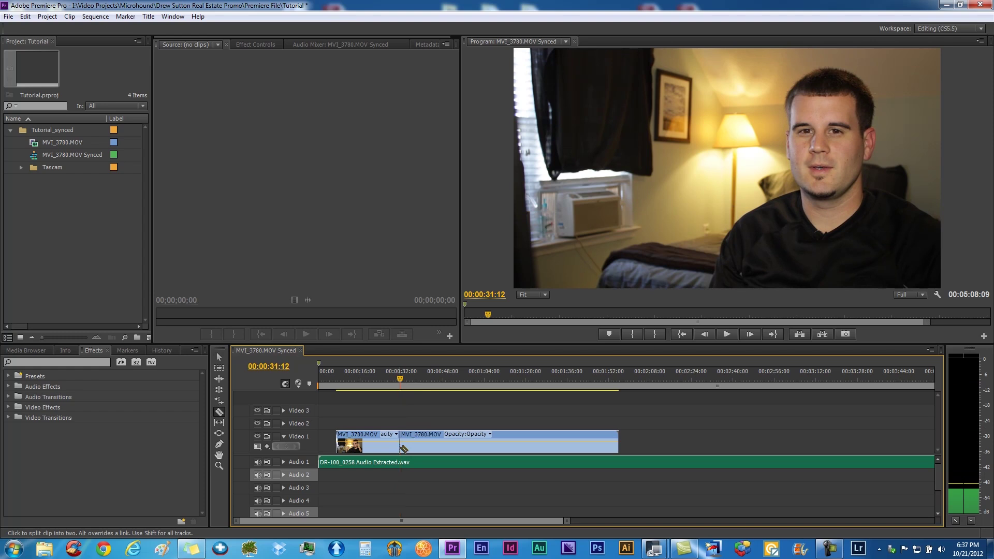
pyautogui.press('v')
pyautogui.moveTo(366, 462); pyautogui.dragTo(365, 477)
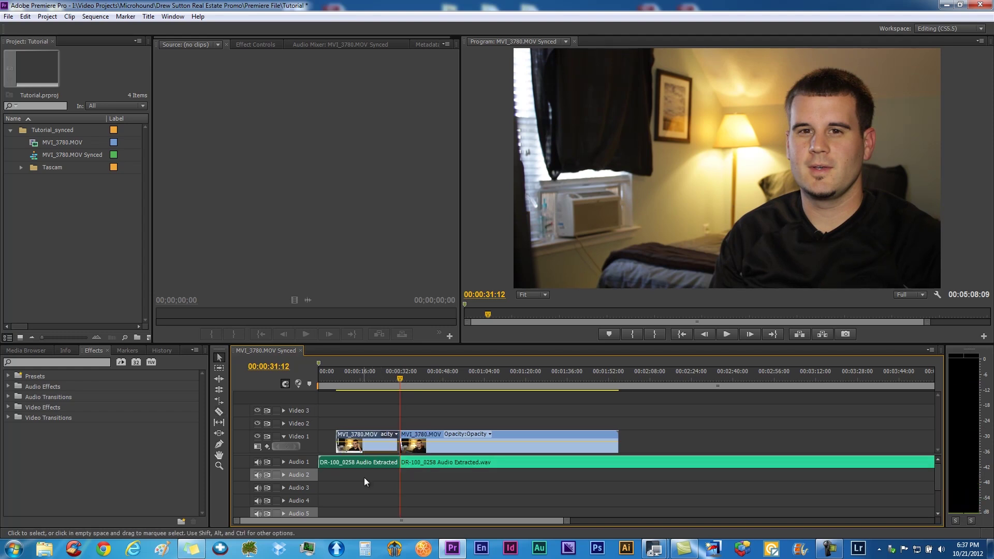
pyautogui.press('Delete')
# - Cut the clips again at exactly 00:00:36:16 and delete the leftover opening piece
pyautogui.press('space')
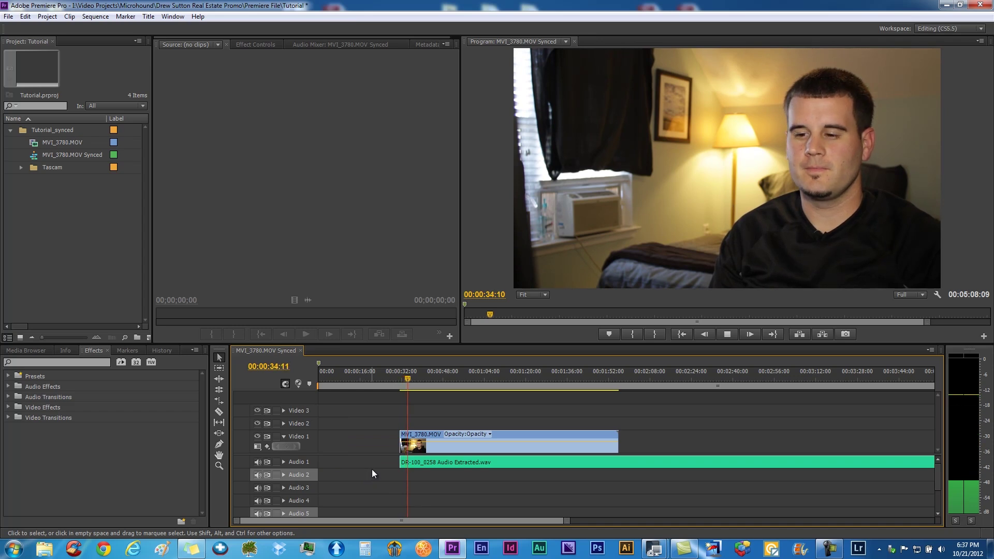
pyautogui.press('space')
pyautogui.moveTo(409, 378); pyautogui.dragTo(441, 377)
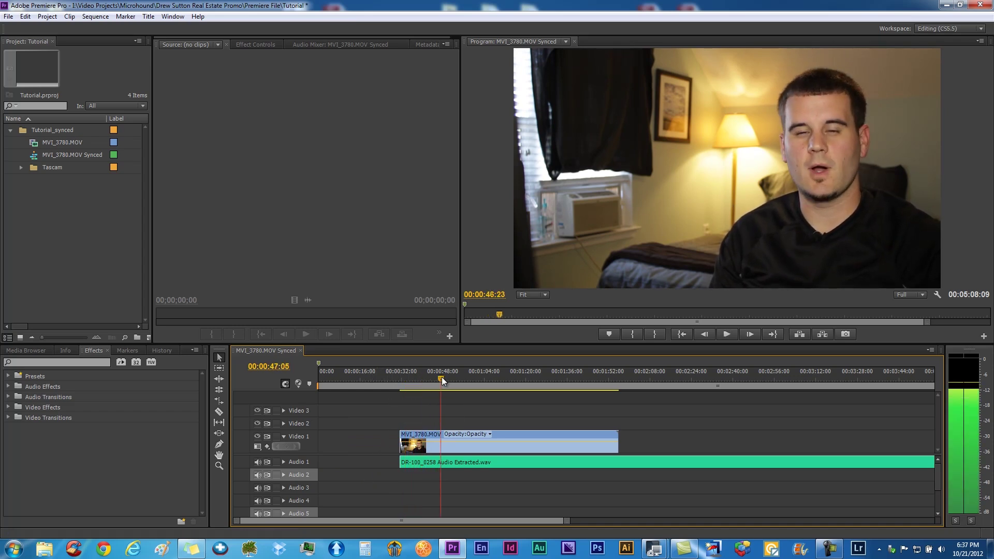
pyautogui.moveTo(442, 377); pyautogui.dragTo(409, 378)
pyautogui.press('space')
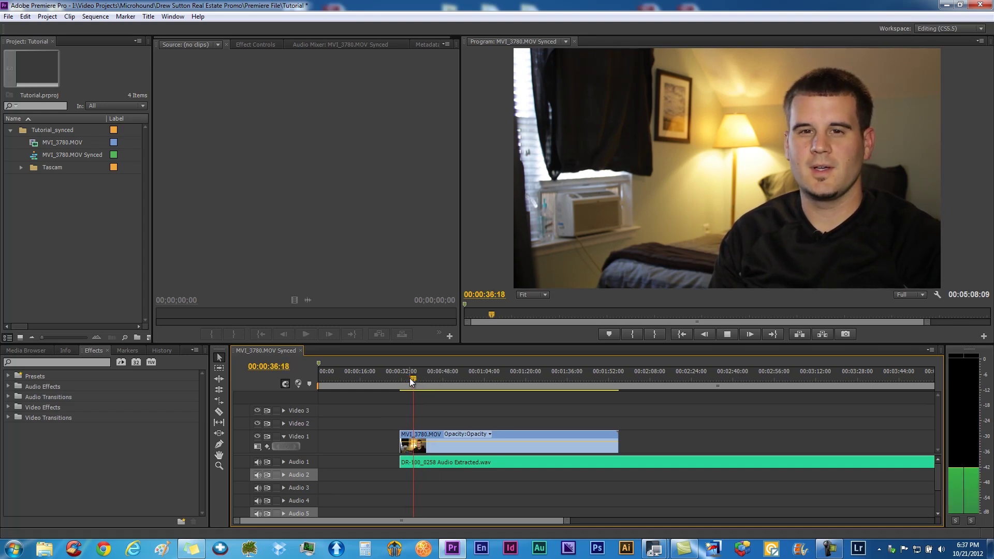
pyautogui.press('space')
pyautogui.press('Left')
pyautogui.press('Left')
pyautogui.press('Left')
pyautogui.press('Left')
pyautogui.press('Left')
pyautogui.press('Left')
pyautogui.press('Left')
pyautogui.press('Left')
pyautogui.press('Left')
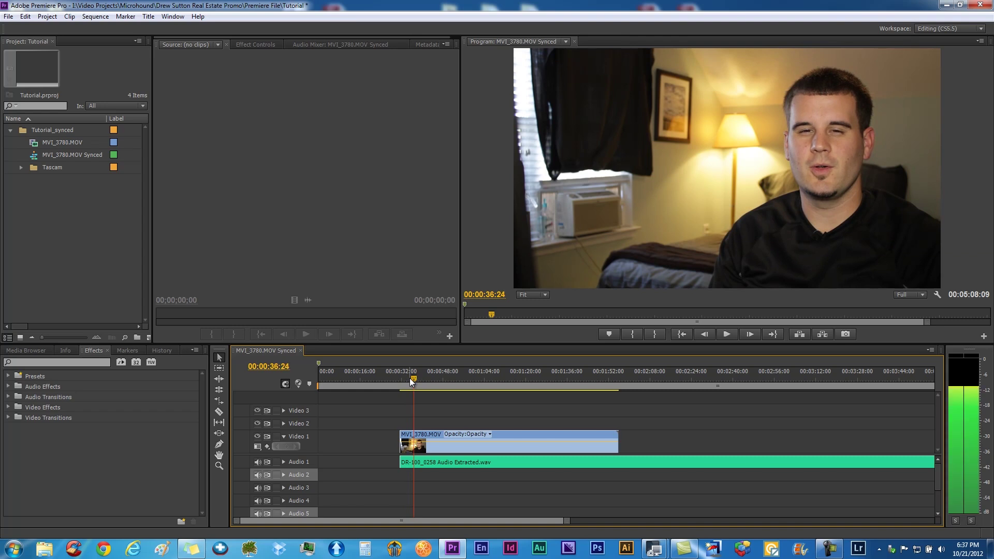
pyautogui.press('Left')
pyautogui.press('Left')
pyautogui.press('c')
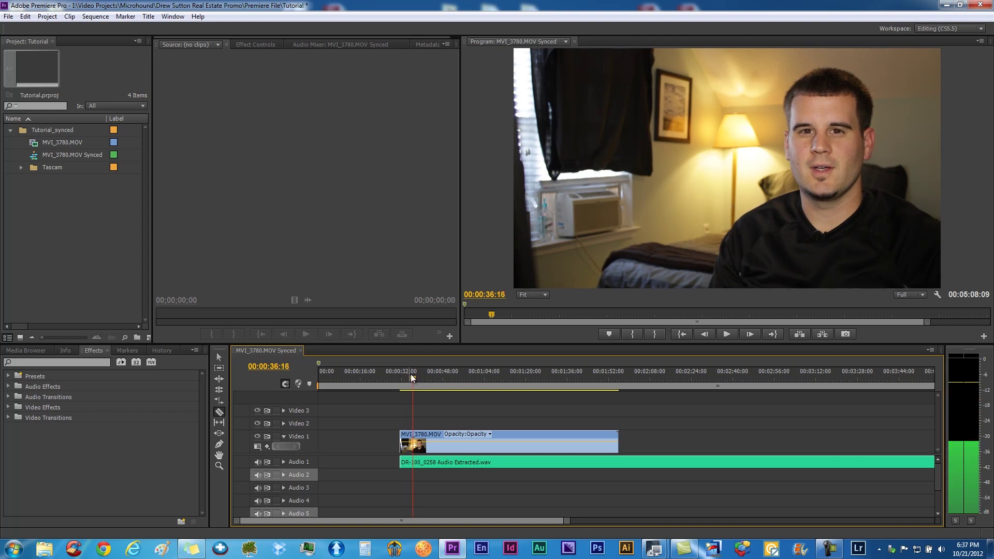
pyautogui.click(413, 446)
pyautogui.press('v')
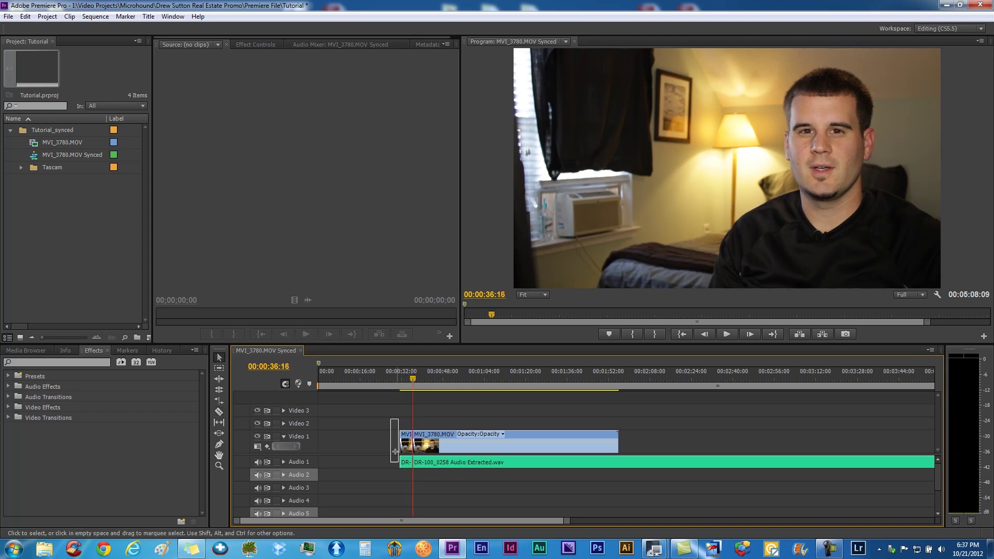
pyautogui.moveTo(391, 420); pyautogui.dragTo(405, 480)
pyautogui.press('Delete')
# - Cut the video and audio at 00:01:46:15 and delete the trailing pieces
pyautogui.moveTo(493, 383); pyautogui.dragTo(589, 379)
pyautogui.press('space')
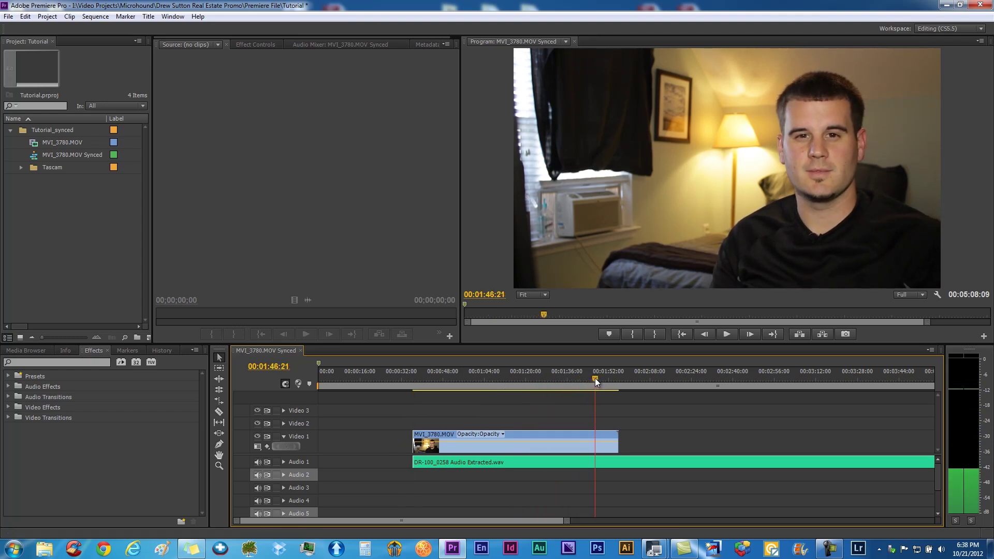
pyautogui.press('space')
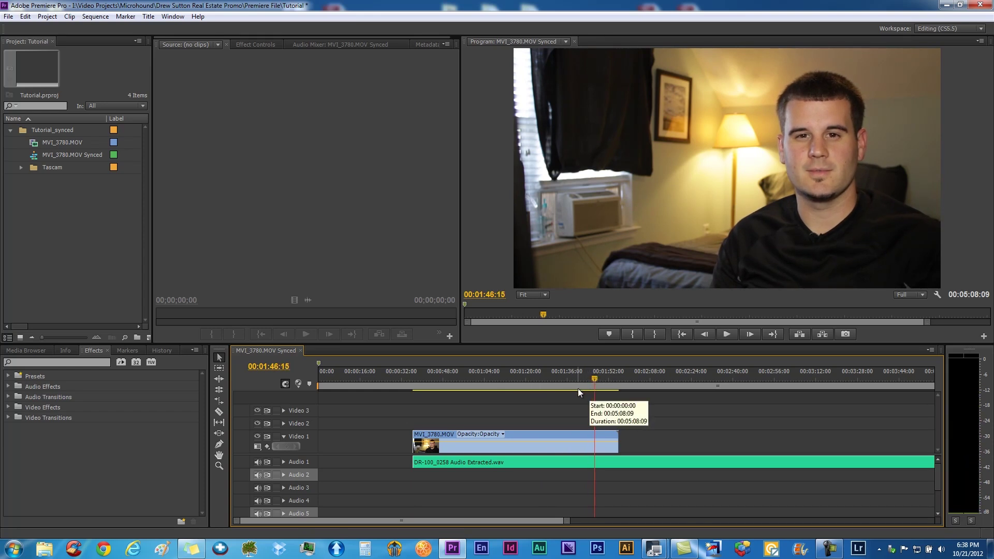
pyautogui.press('c')
pyautogui.click(598, 443)
pyautogui.press('v')
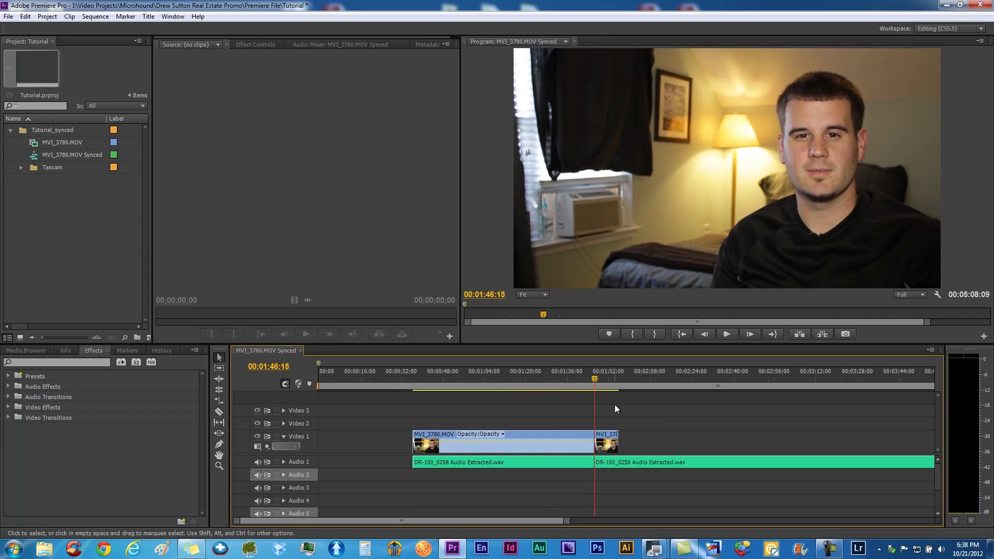
pyautogui.click(613, 461)
pyautogui.press('Delete')
# - Move the remaining video and audio clips to the start of the sequence
pyautogui.moveTo(518, 412); pyautogui.dragTo(505, 488)
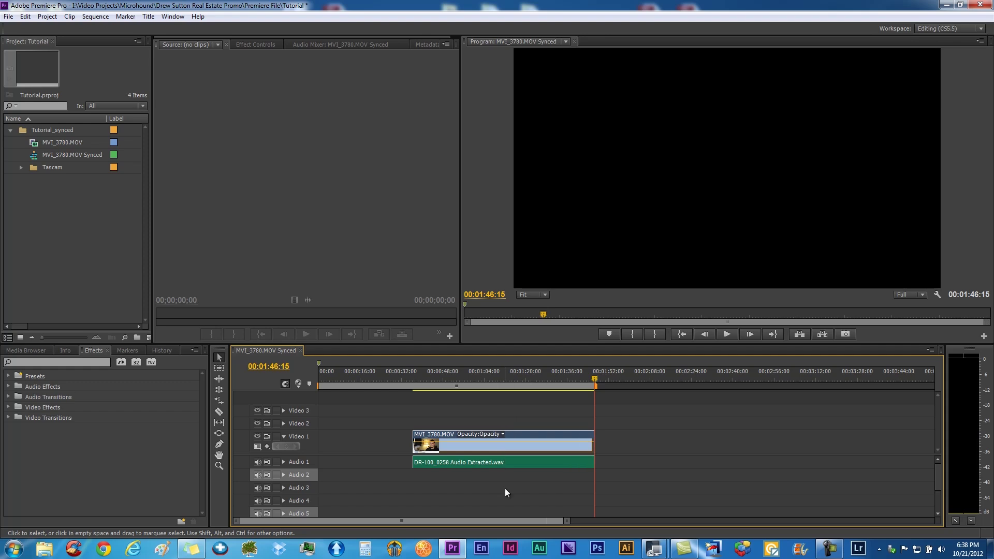
pyautogui.click(485, 434)
pyautogui.moveTo(434, 441); pyautogui.dragTo(340, 441)
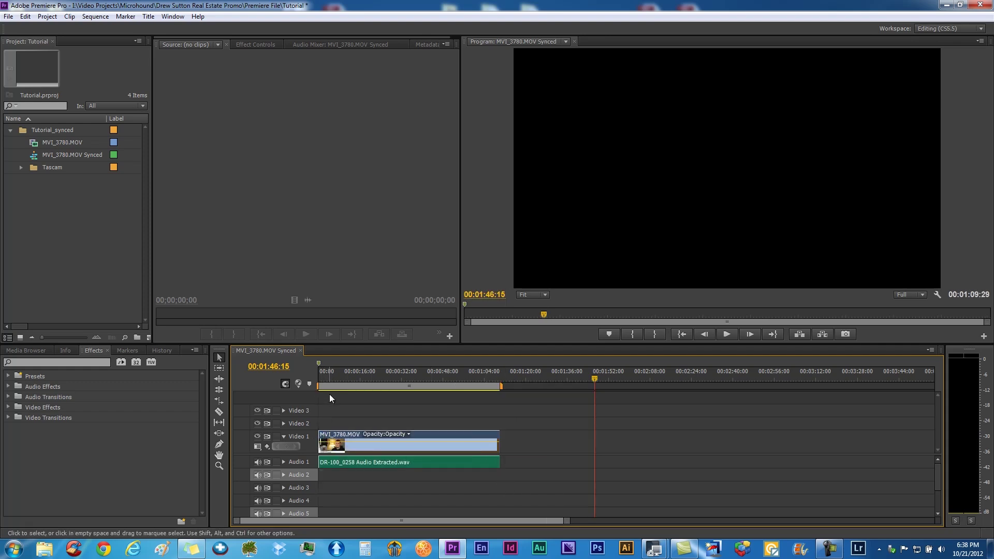
# - Search Effects for 'shar' and apply the Sharpen 20 preset to the MVI_3780.MOV clip on Video 1
pyautogui.press('space')
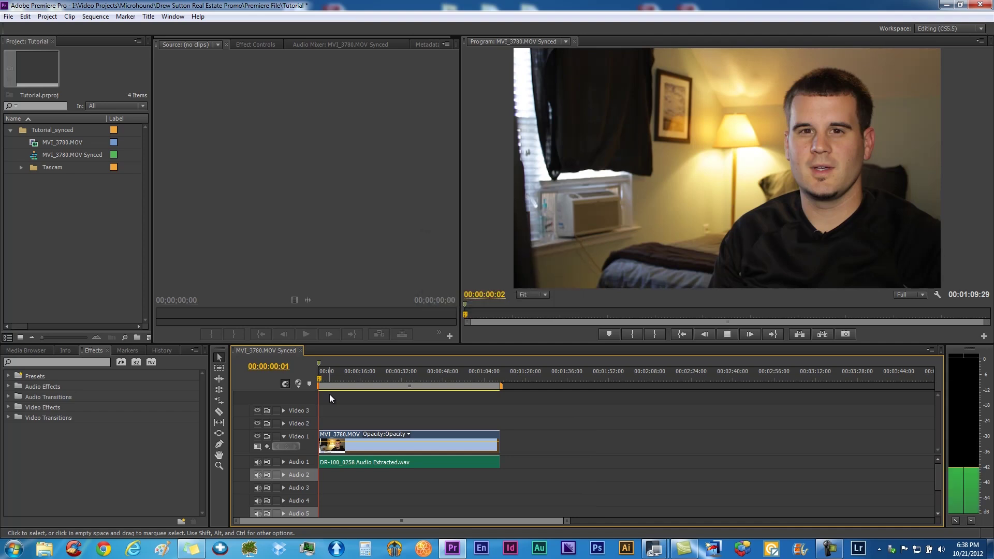
pyautogui.press('space')
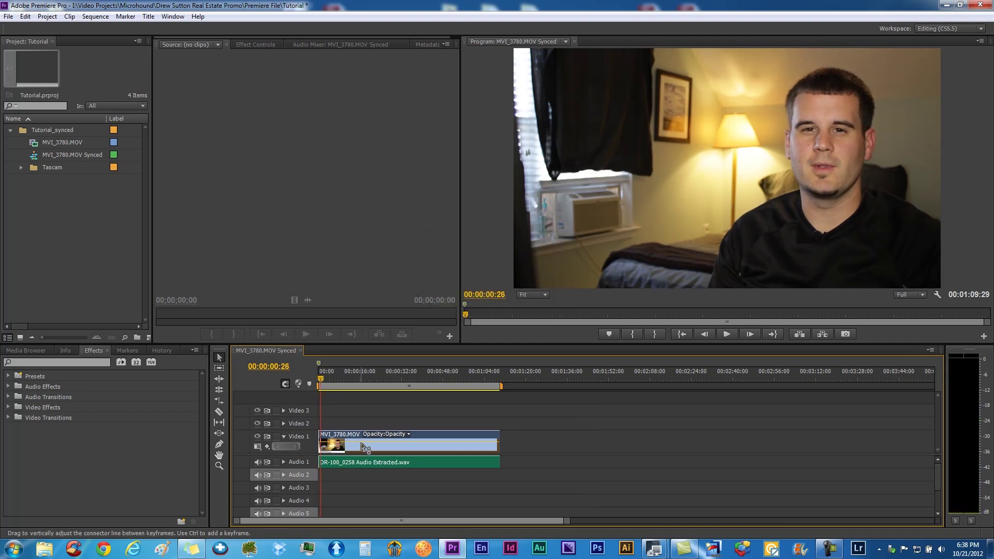
pyautogui.moveTo(365, 443)
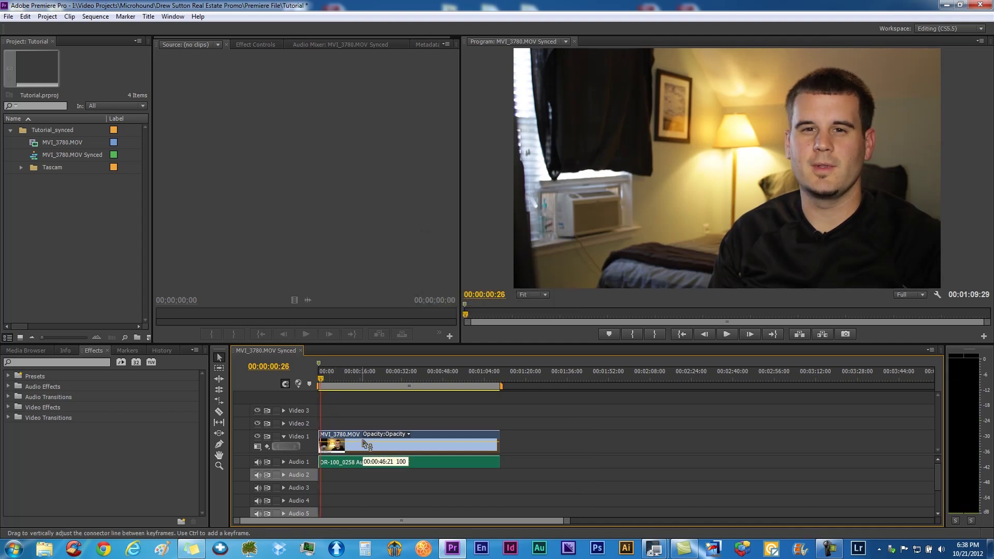
pyautogui.click(60, 364)
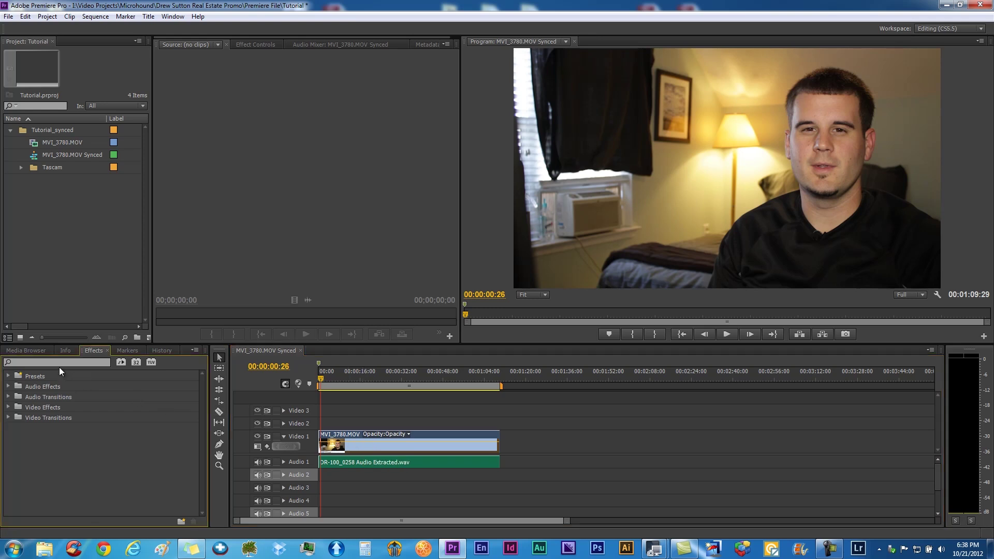
pyautogui.write('shar')
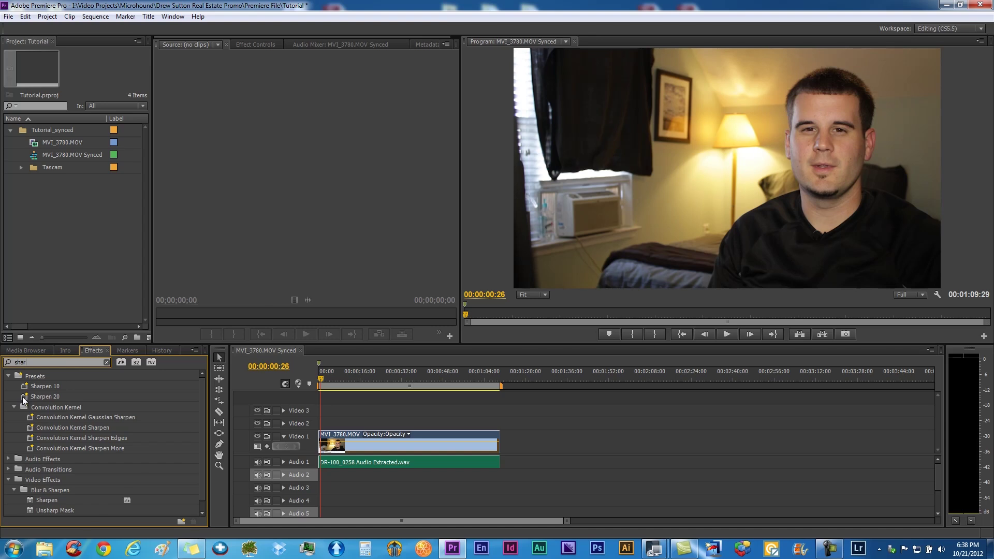
pyautogui.moveTo(23, 400); pyautogui.dragTo(340, 448)
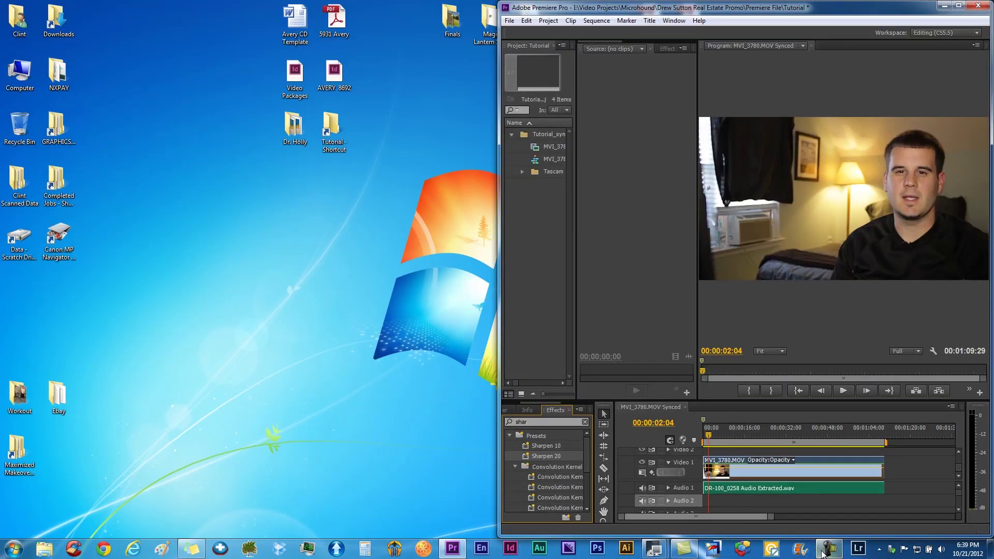
pyautogui.moveTo(822, 553)
# - Browse in Explorer to the Lower Thirds > Clean folder on the 2TB BACKUP DRIVE (E:)
pyautogui.doubleClick(21, 75)
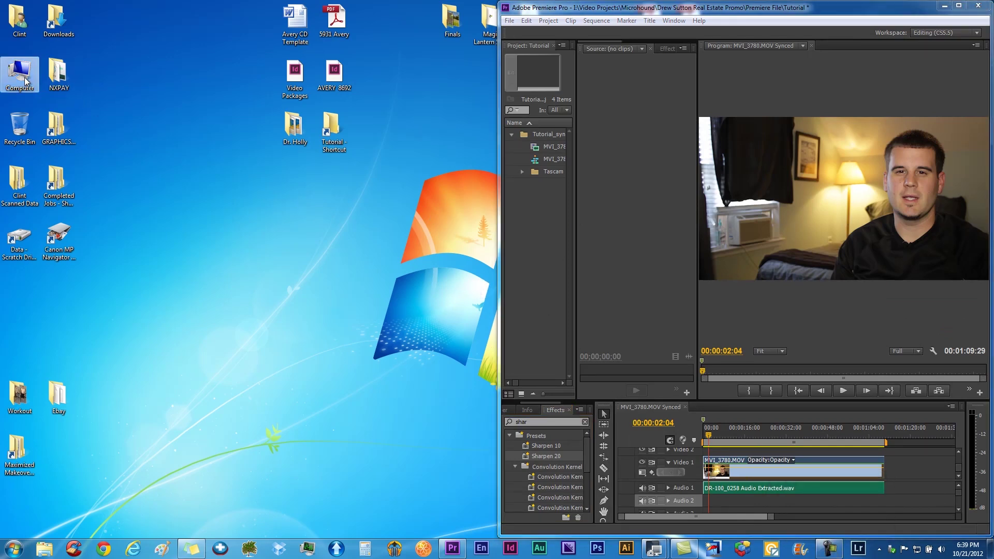
pyautogui.doubleClick(570, 262)
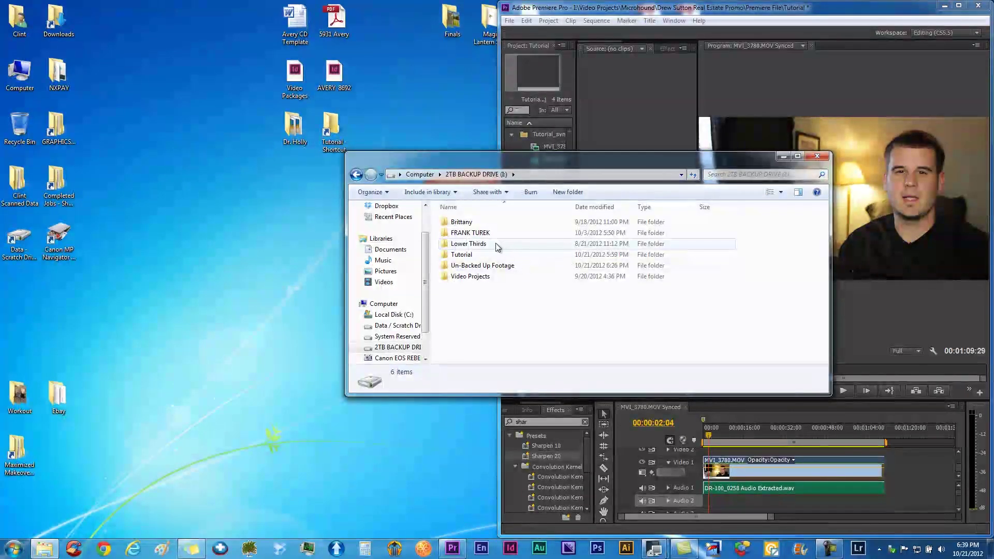
pyautogui.doubleClick(470, 245)
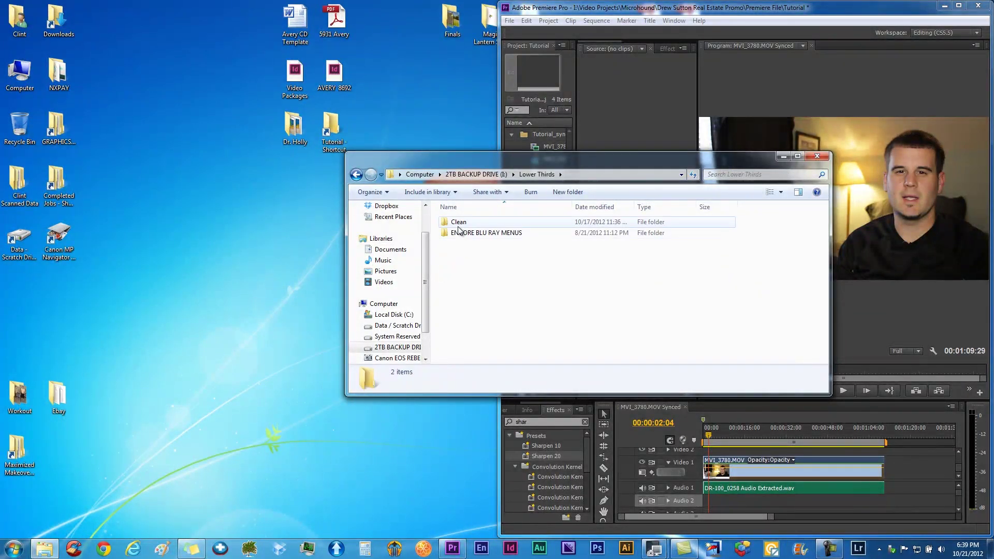
pyautogui.doubleClick(458, 233)
pyautogui.doubleClick(461, 222)
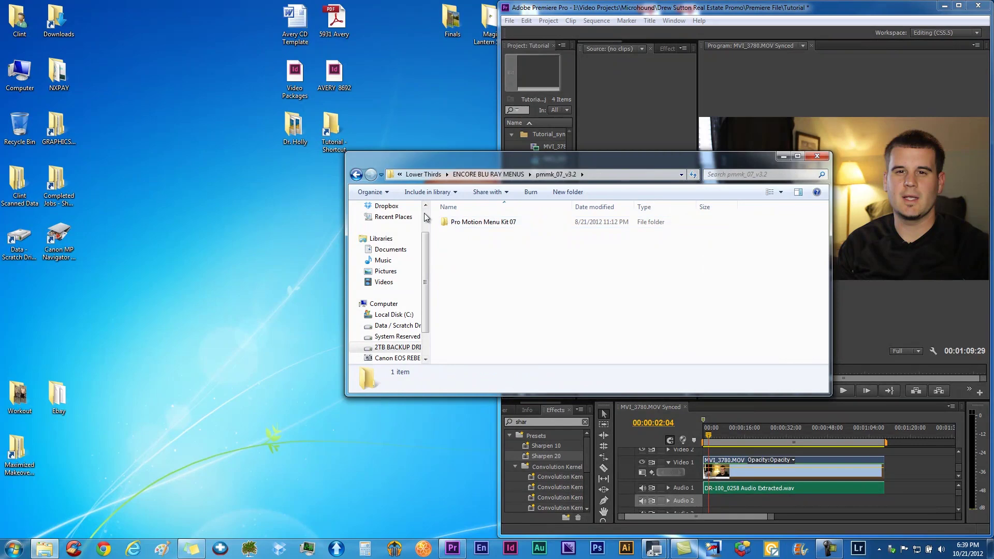
pyautogui.press('BackSpace')
pyautogui.press('BackSpace')
pyautogui.doubleClick(465, 225)
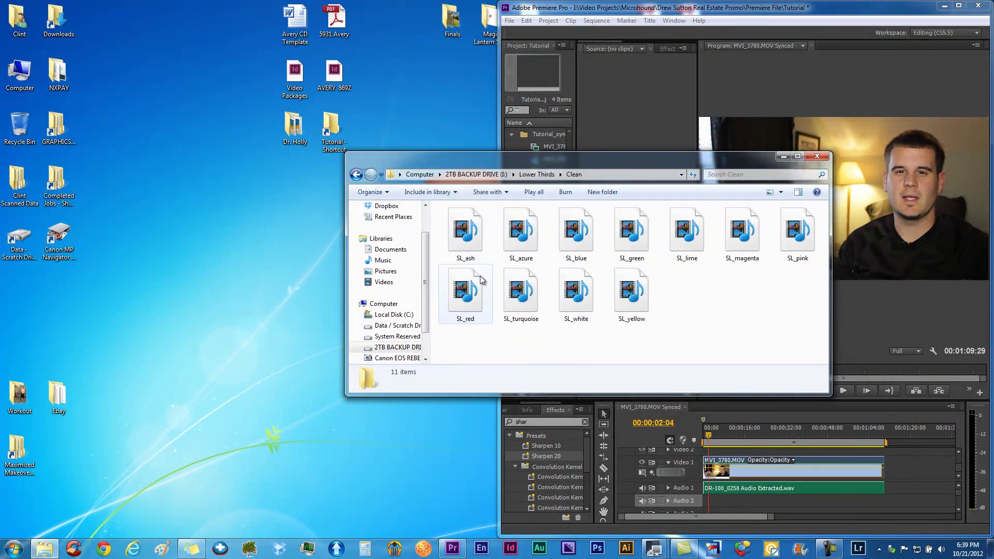
# - Import SL_white.mov into the Premiere Project panel, close Explorer and maximize Premiere
pyautogui.moveTo(554, 183); pyautogui.dragTo(410, 314)
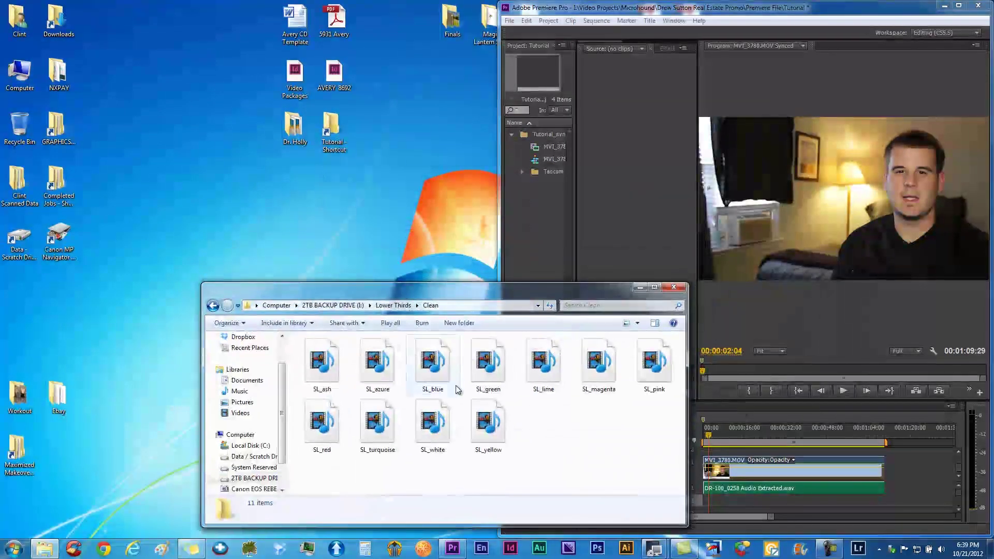
pyautogui.moveTo(433, 422); pyautogui.dragTo(529, 250)
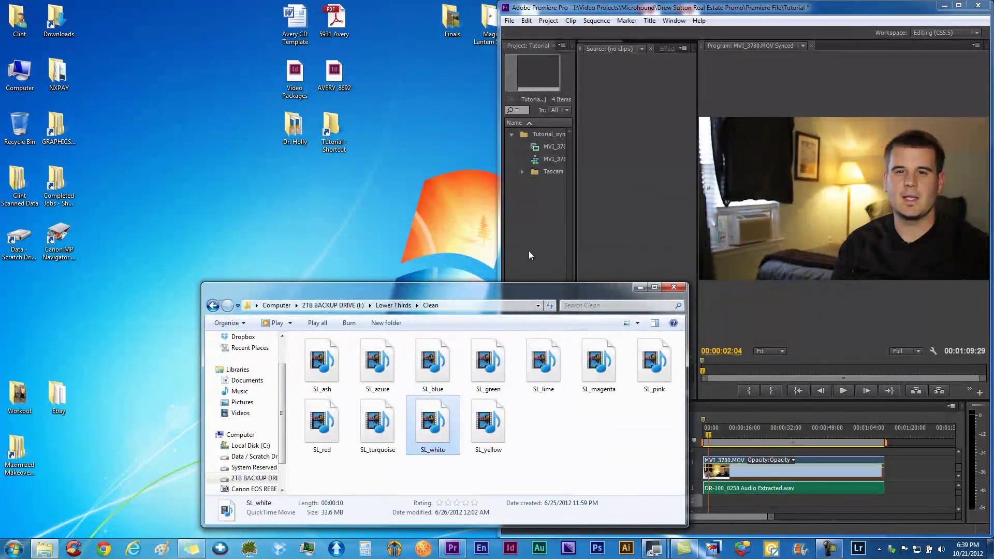
pyautogui.click(673, 287)
pyautogui.moveTo(674, 4)
pyautogui.mouseDown()
pyautogui.moveTo(668, 35)
pyautogui.moveTo(663, 1)
pyautogui.mouseUp()
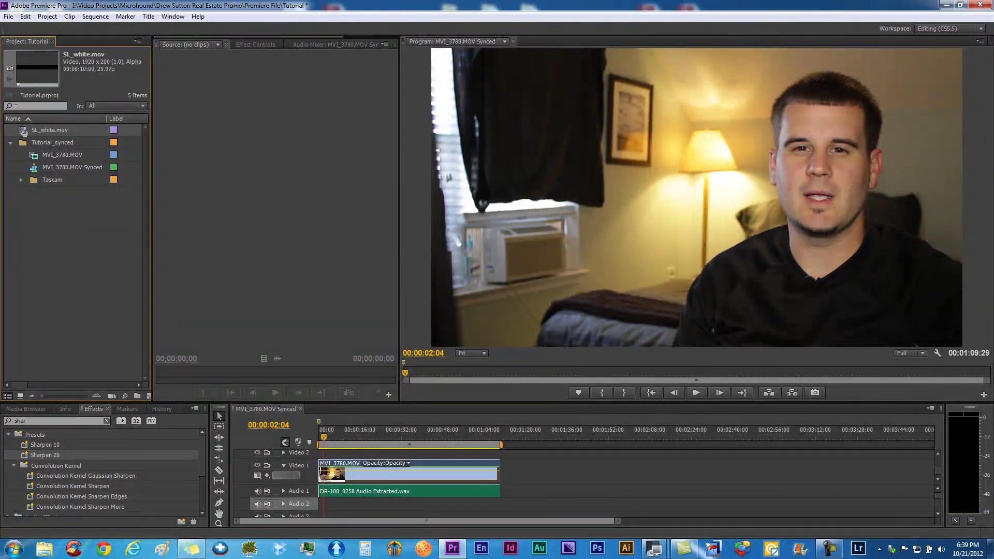
# - Place SL_white.mov on Video 2 at the playhead and preview the overlay
pyautogui.moveTo(279, 434); pyautogui.dragTo(332, 454)
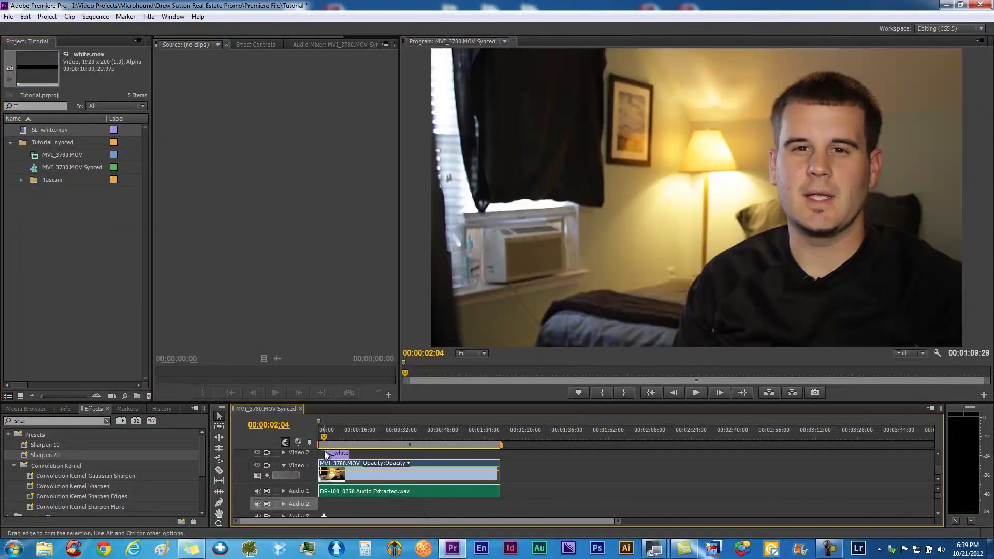
pyautogui.moveTo(340, 400); pyautogui.dragTo(329, 328)
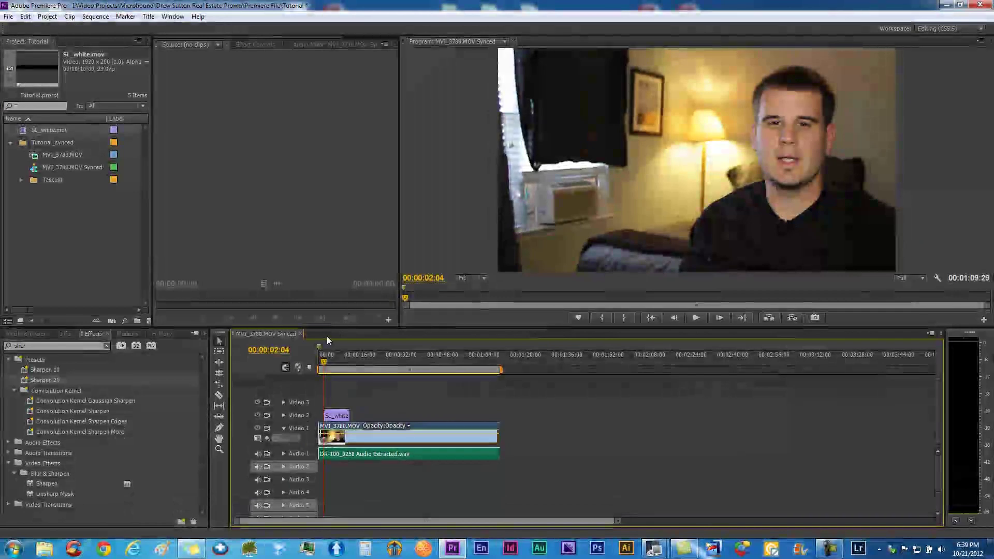
pyautogui.press('space')
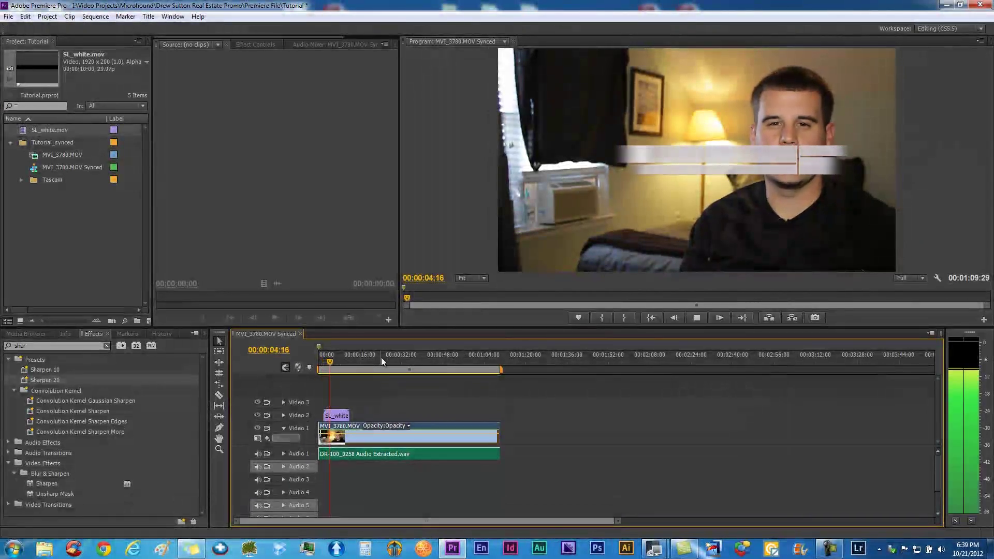
pyautogui.click(688, 165)
# - Scale and move the SL_white bar down to the bottom of the frame as a lower third
pyautogui.moveTo(702, 154); pyautogui.dragTo(621, 185)
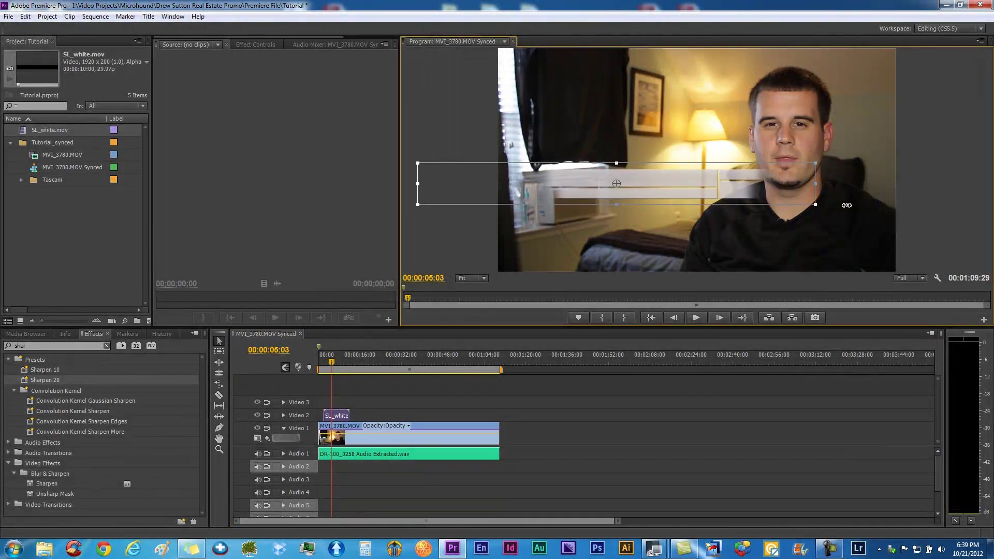
pyautogui.moveTo(847, 205); pyautogui.dragTo(983, 224)
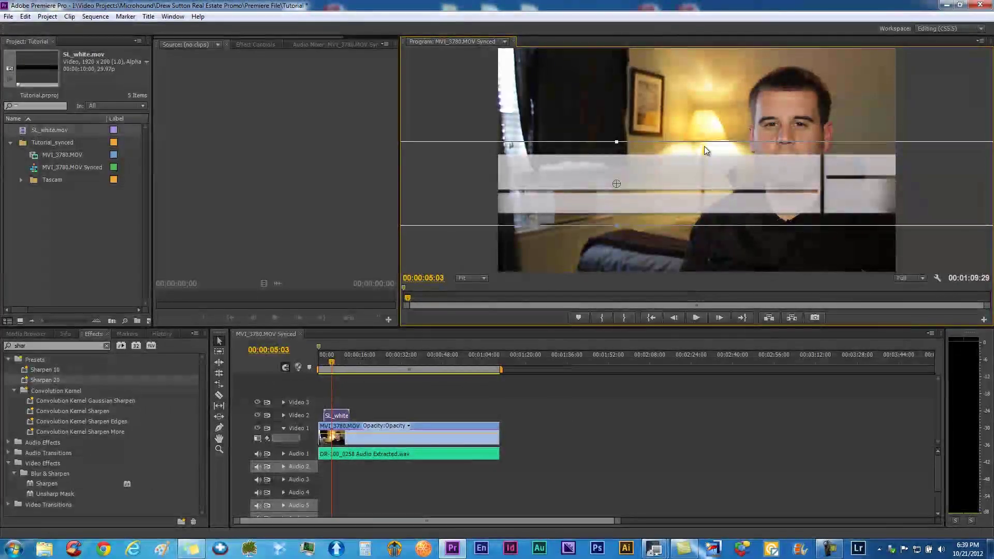
pyautogui.moveTo(618, 138); pyautogui.dragTo(624, 232)
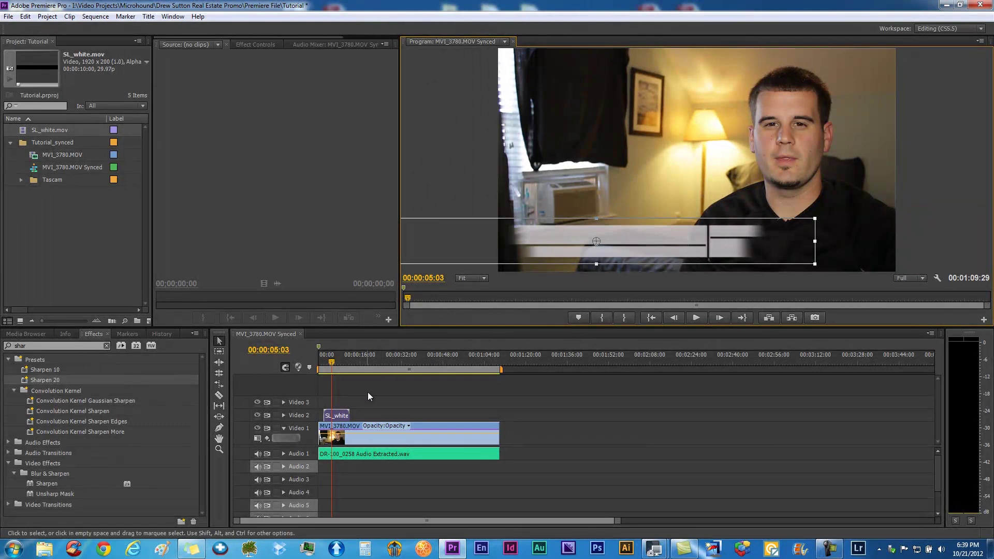
pyautogui.click(349, 396)
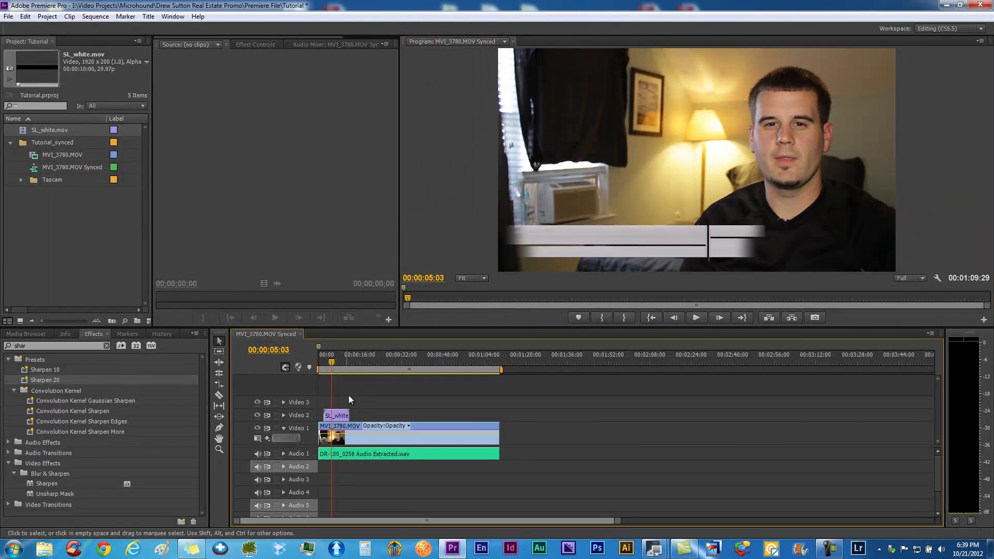
pyautogui.rightClick(45, 266)
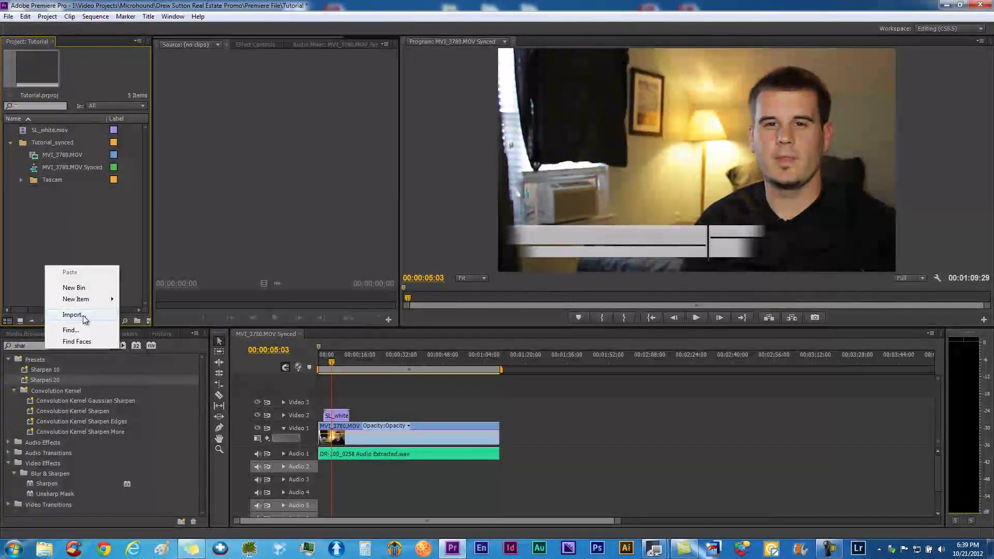
# - Create a new title named after the speaker, pick a text style and start a text box
pyautogui.moveTo(104, 299)
pyautogui.click(142, 333)
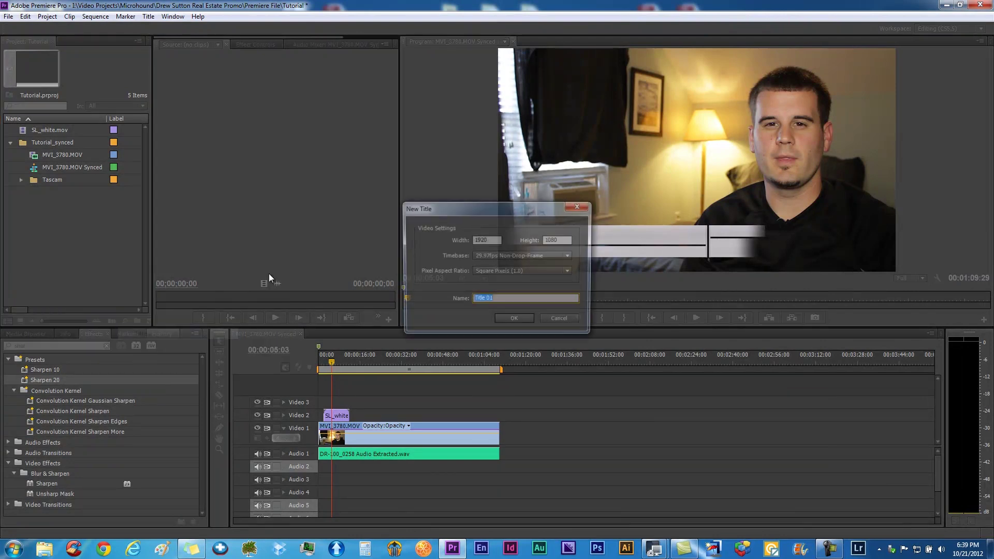
pyautogui.write('clint')
pyautogui.press('Return')
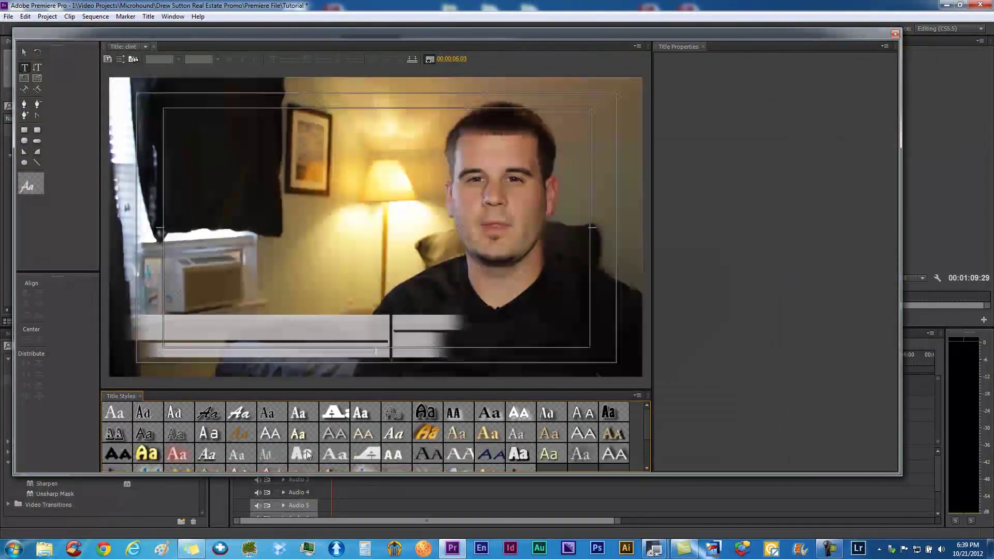
pyautogui.click(243, 418)
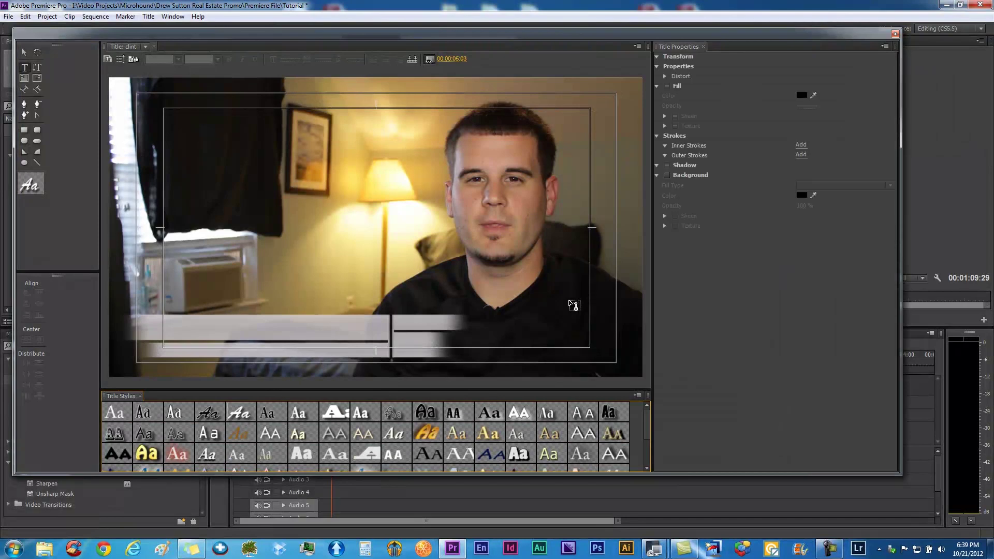
pyautogui.click(177, 328)
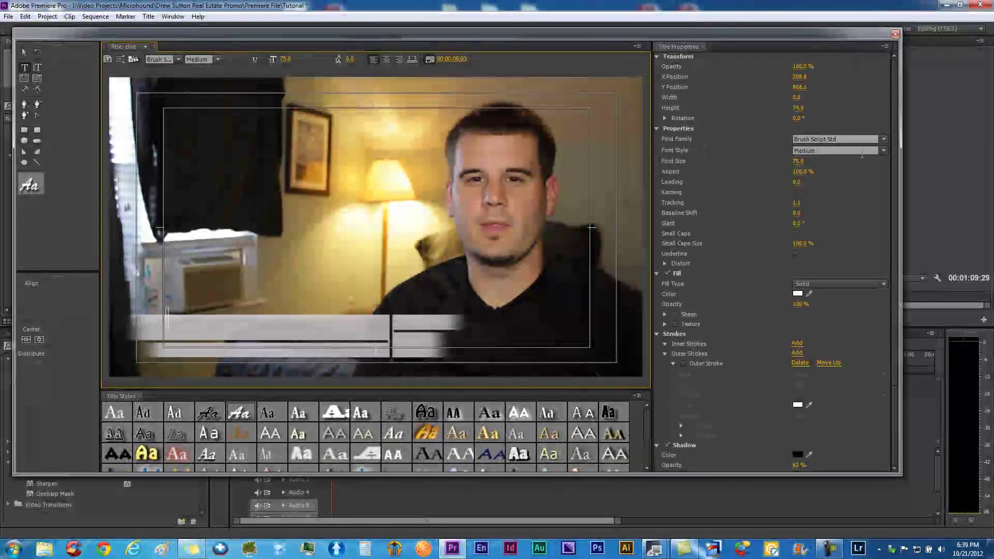
# - Change the title's font family to Walkway Bold
pyautogui.click(865, 144)
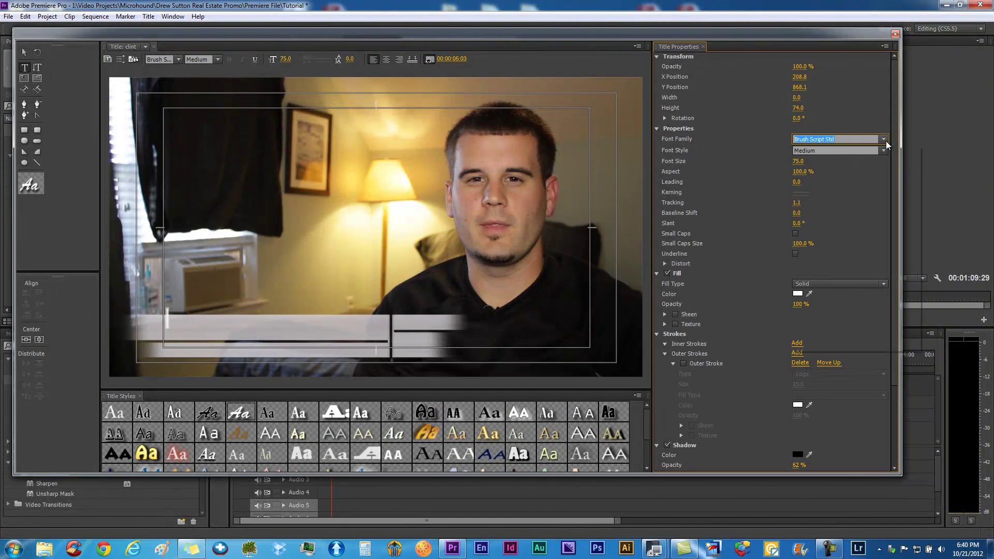
pyautogui.click(884, 140)
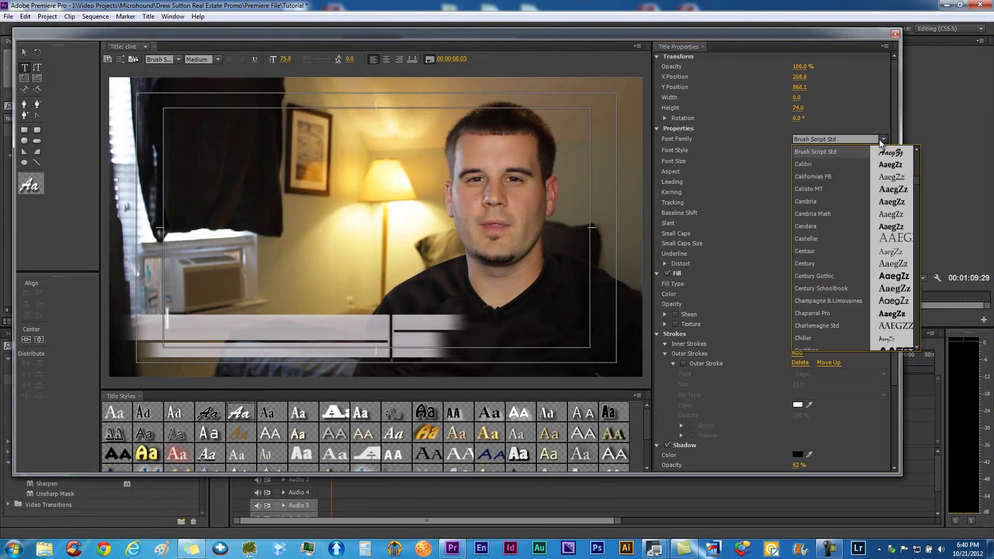
pyautogui.click(849, 248)
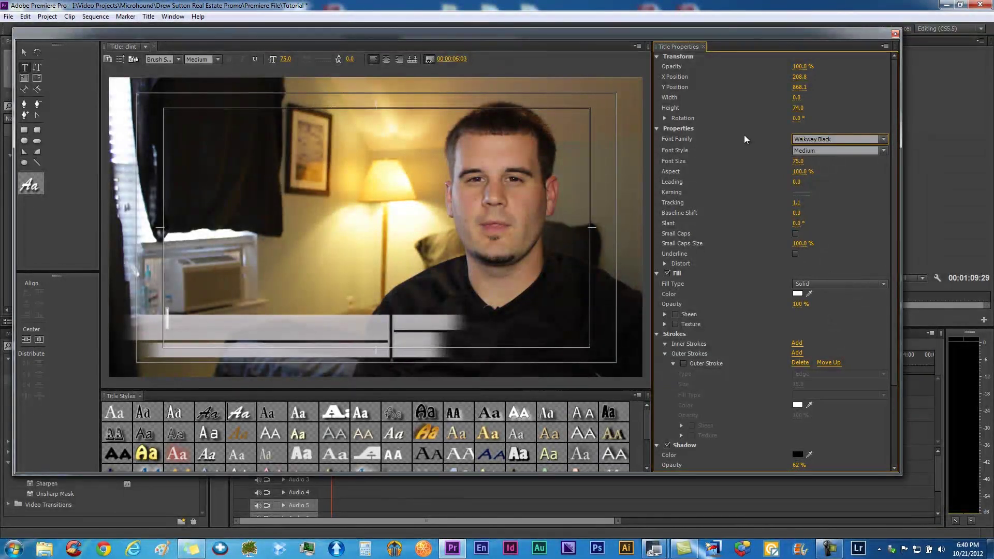
pyautogui.click(884, 138)
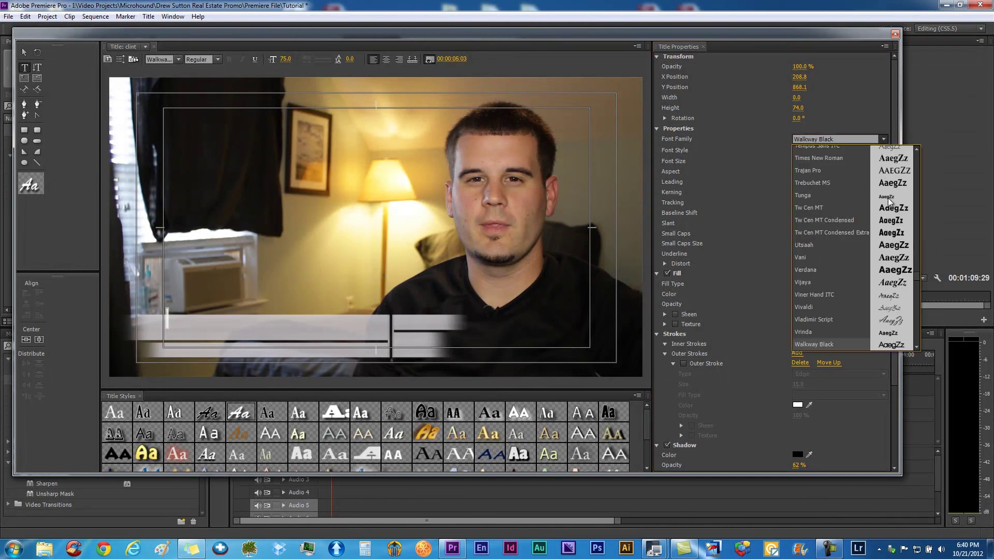
pyautogui.click(917, 347)
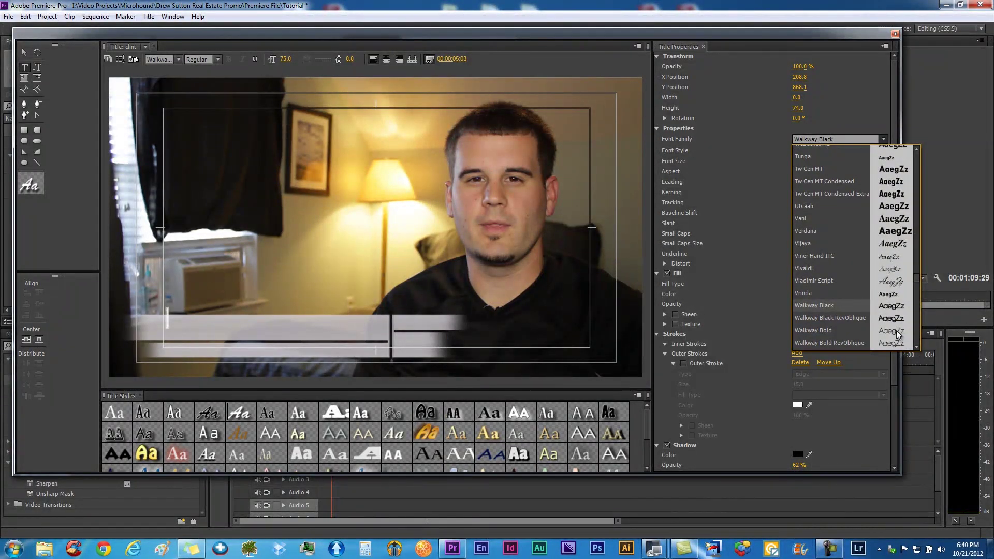
pyautogui.click(807, 330)
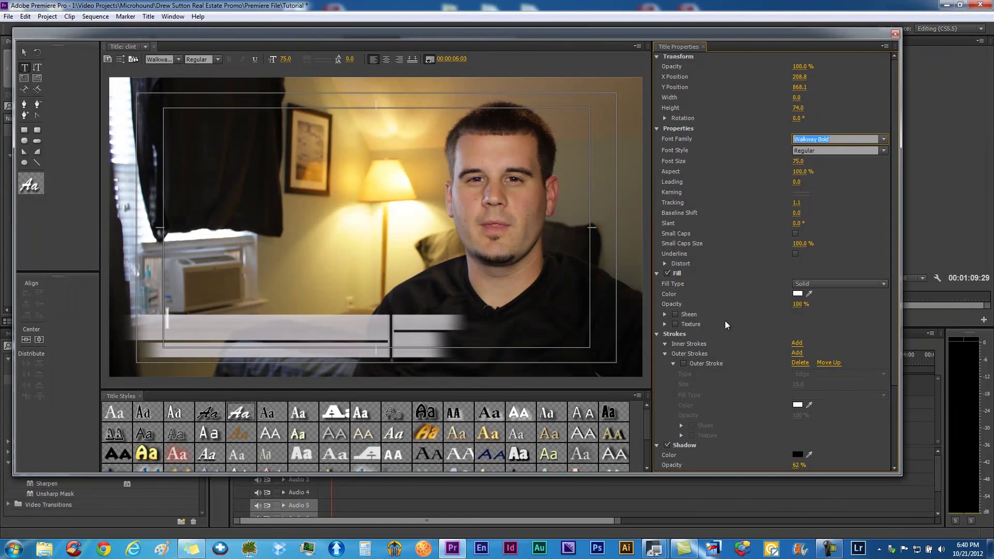
pyautogui.click(167, 323)
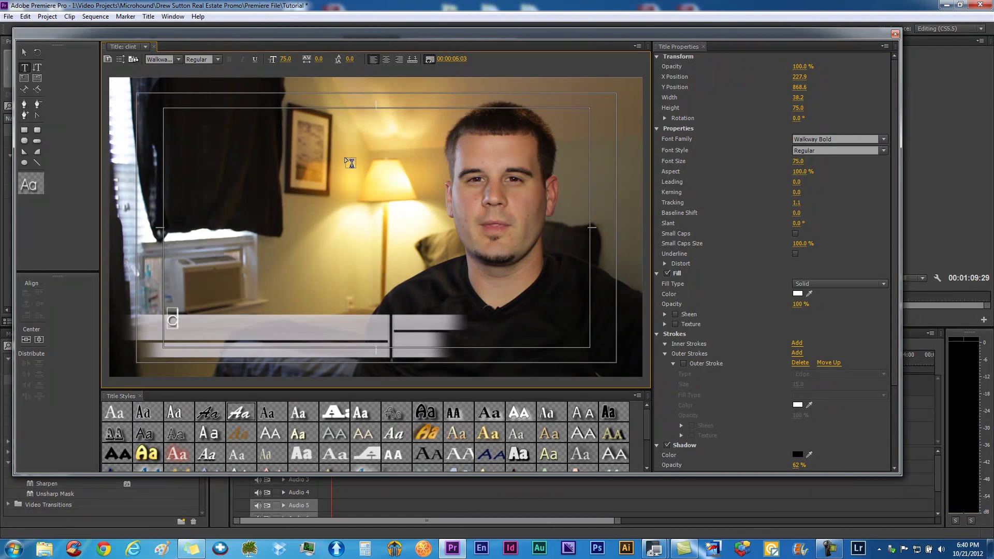
# - Type the speaker's name in the title, enlarge it to size 98 and position it
pyautogui.press('BackSpace')
pyautogui.write('Clint')
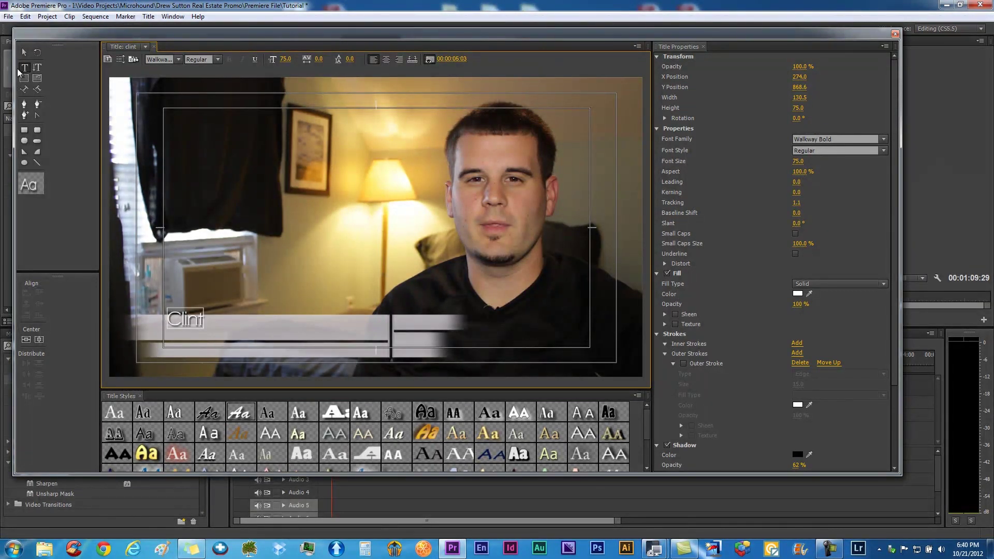
pyautogui.click(24, 52)
pyautogui.moveTo(186, 327); pyautogui.dragTo(186, 334)
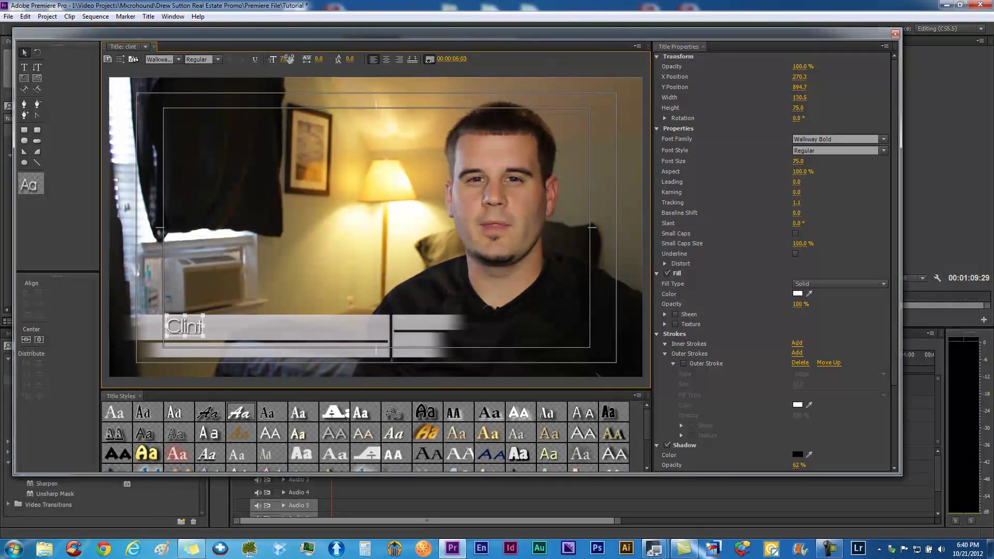
pyautogui.moveTo(289, 59); pyautogui.dragTo(305, 60)
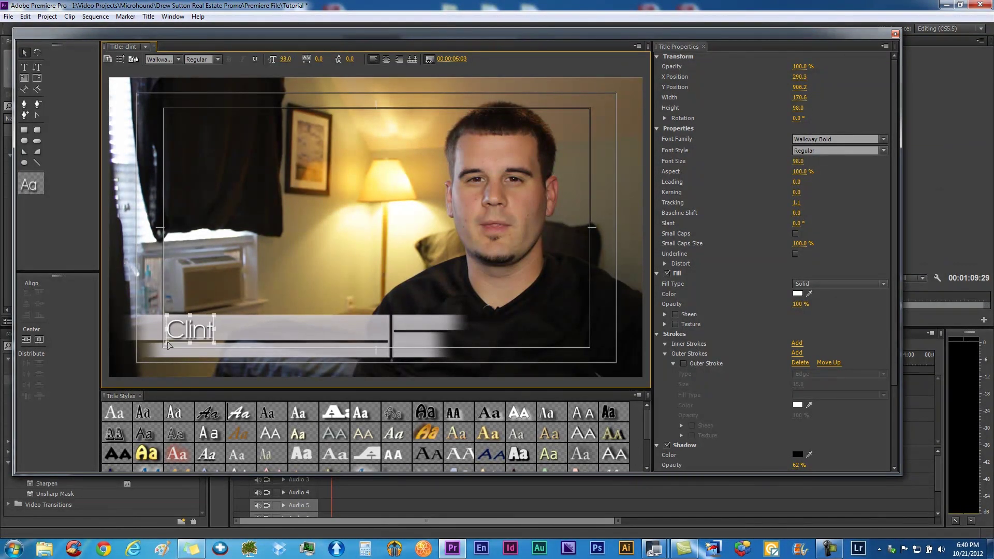
pyautogui.moveTo(183, 336); pyautogui.dragTo(188, 329)
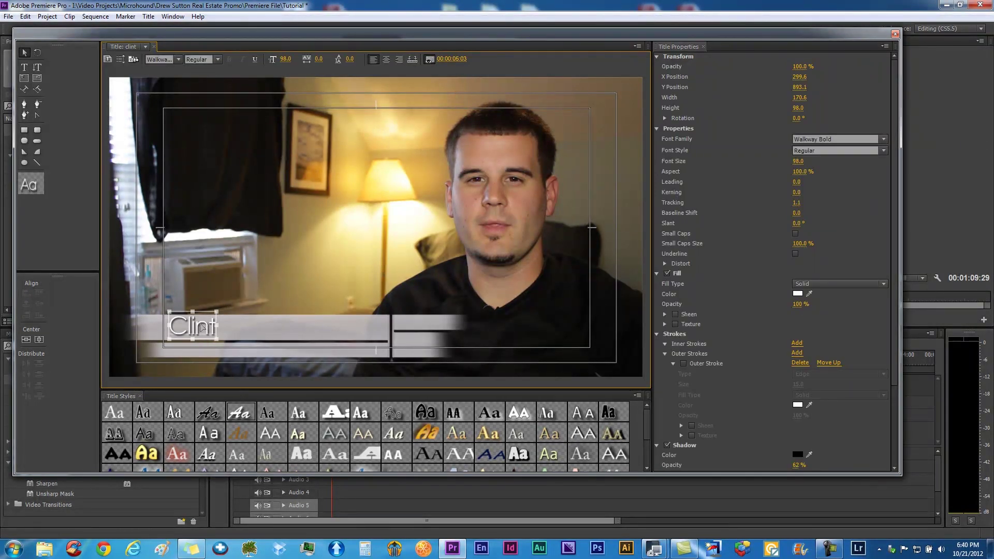
# - Duplicate the name text below and change the copy to 'Everything Studios'
pyautogui.moveTo(199, 336); pyautogui.dragTo(196, 351)
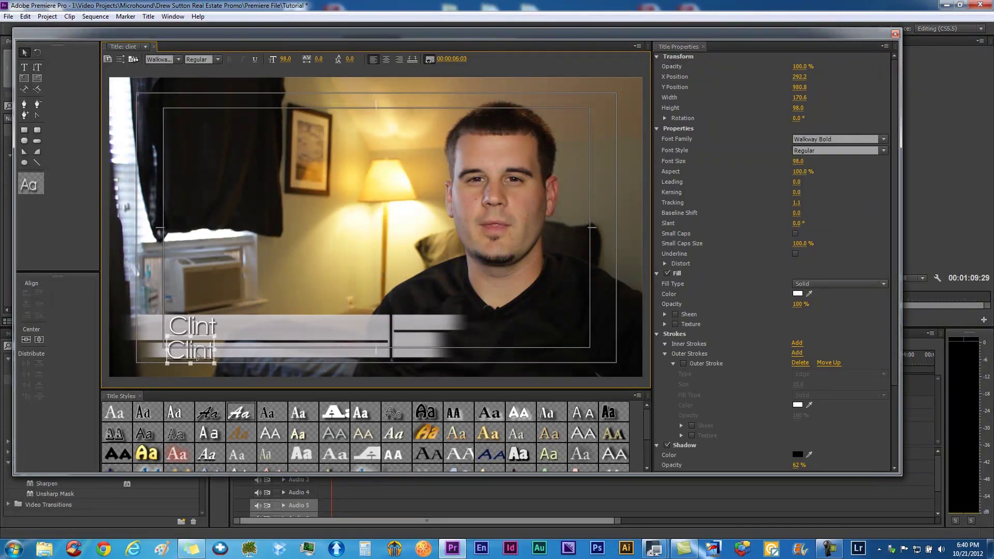
pyautogui.doubleClick(197, 351)
pyautogui.press('BackSpace')
pyautogui.press('BackSpace')
pyautogui.press('BackSpace')
pyautogui.press('BackSpace')
pyautogui.press('BackSpace')
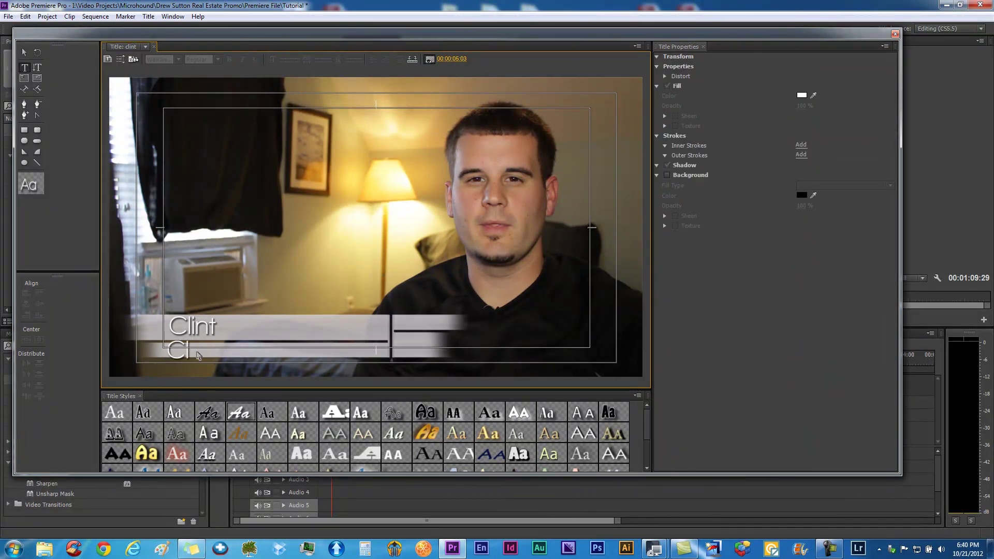
pyautogui.click(188, 349)
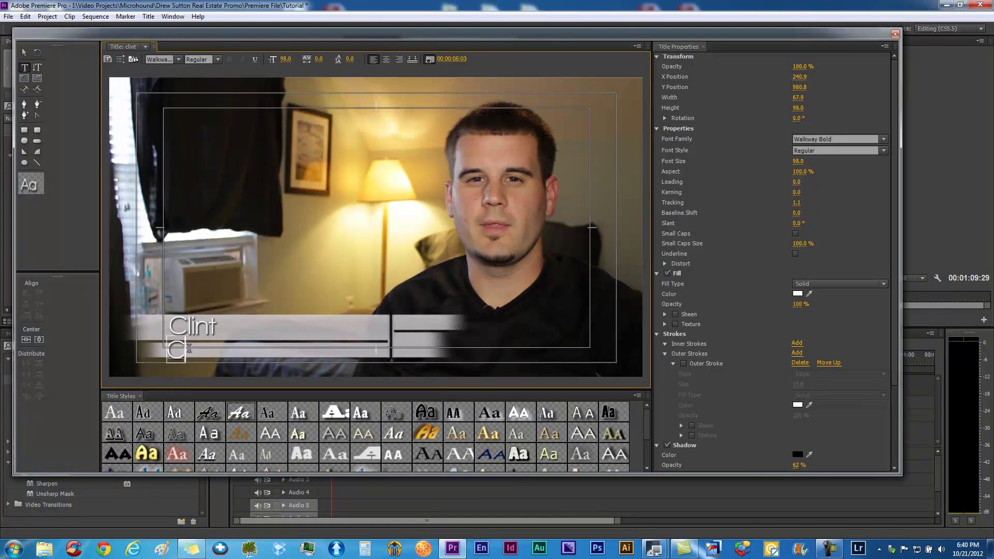
pyautogui.press('BackSpace')
pyautogui.write('Every')
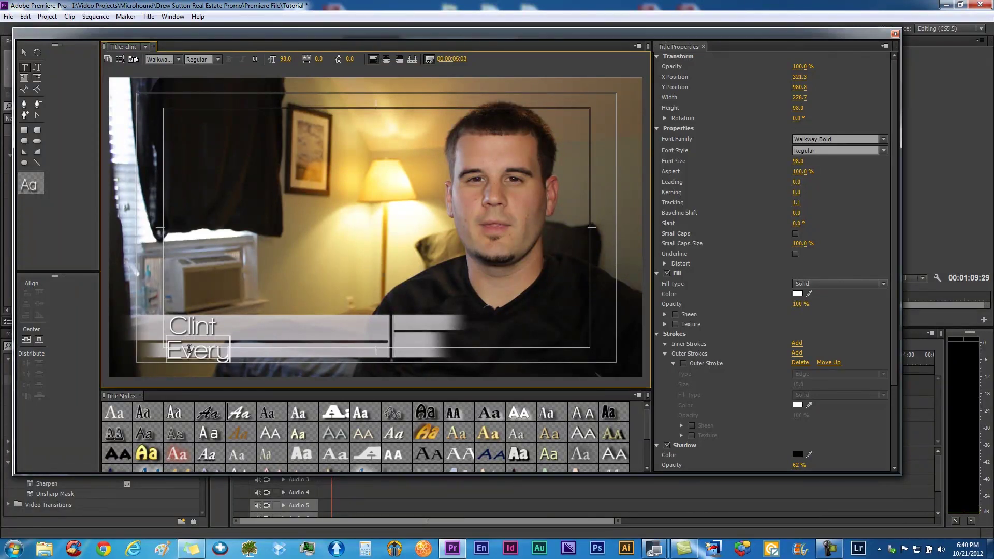
pyautogui.write('thing Studios')
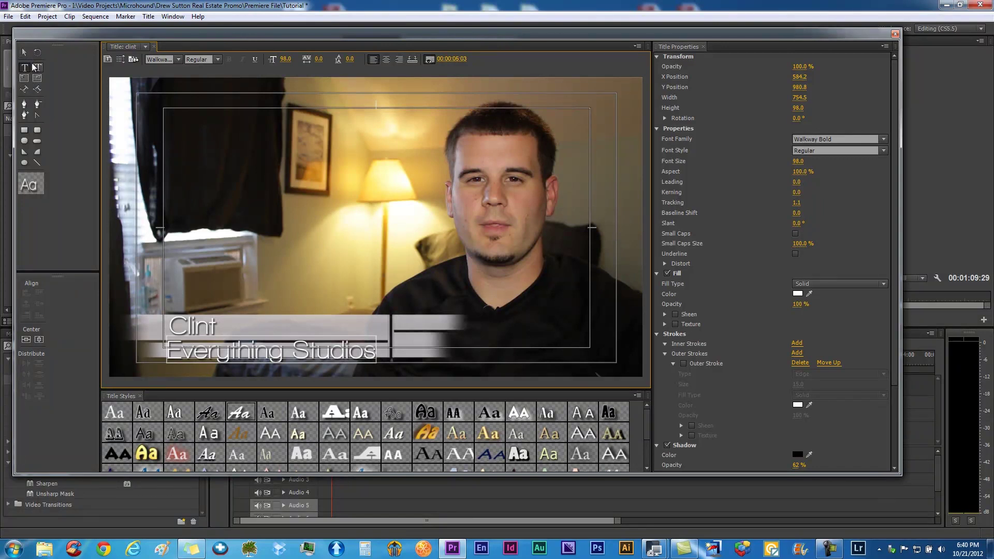
# - Shrink 'Everything Studios' to size 58, tuck it under the name, and close the Titler
pyautogui.click(24, 53)
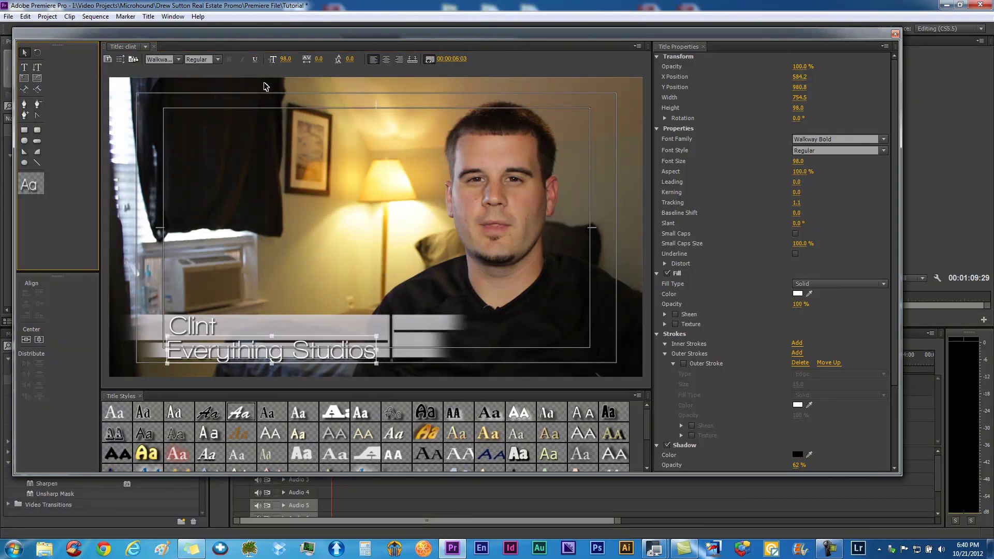
pyautogui.moveTo(287, 60); pyautogui.dragTo(268, 61)
pyautogui.moveTo(257, 350); pyautogui.dragTo(258, 355)
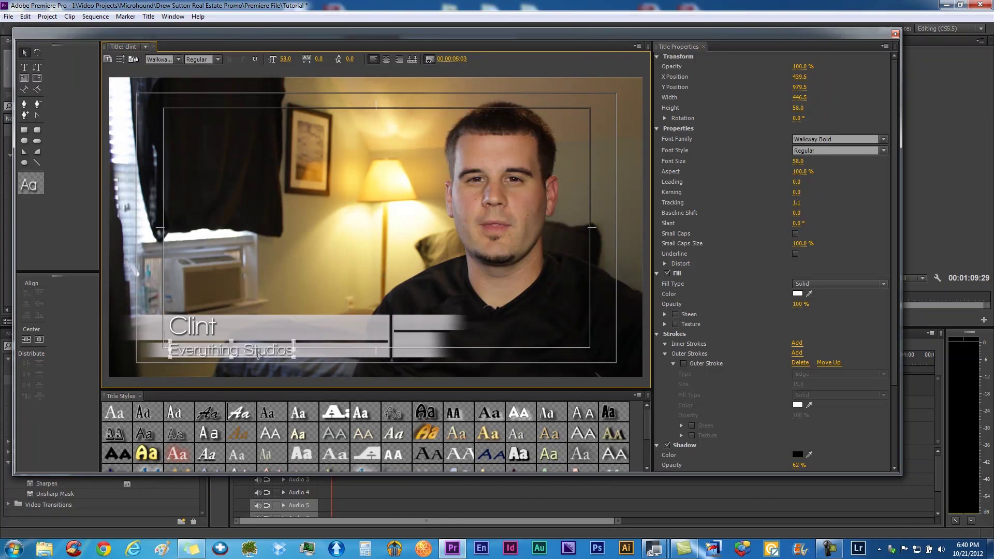
pyautogui.click(262, 309)
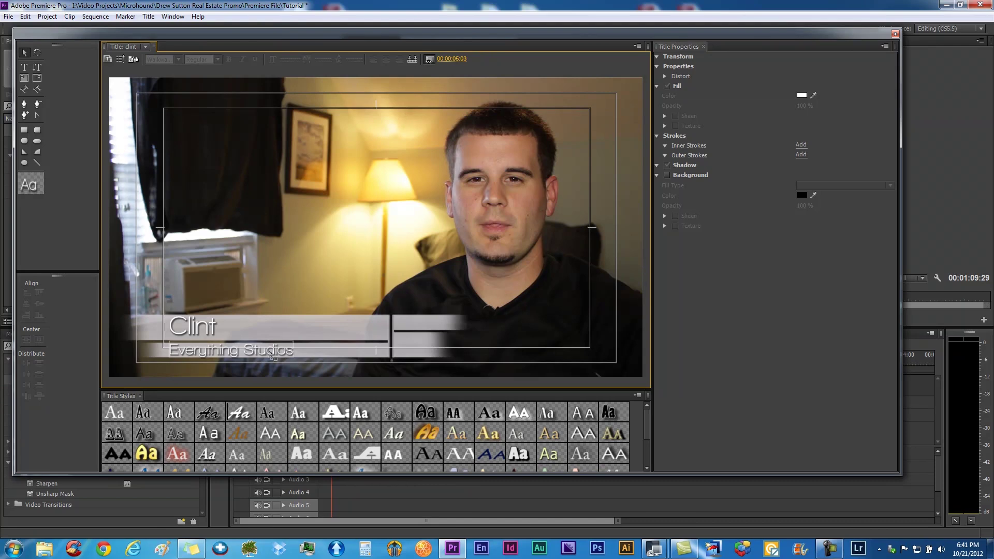
pyautogui.click(895, 35)
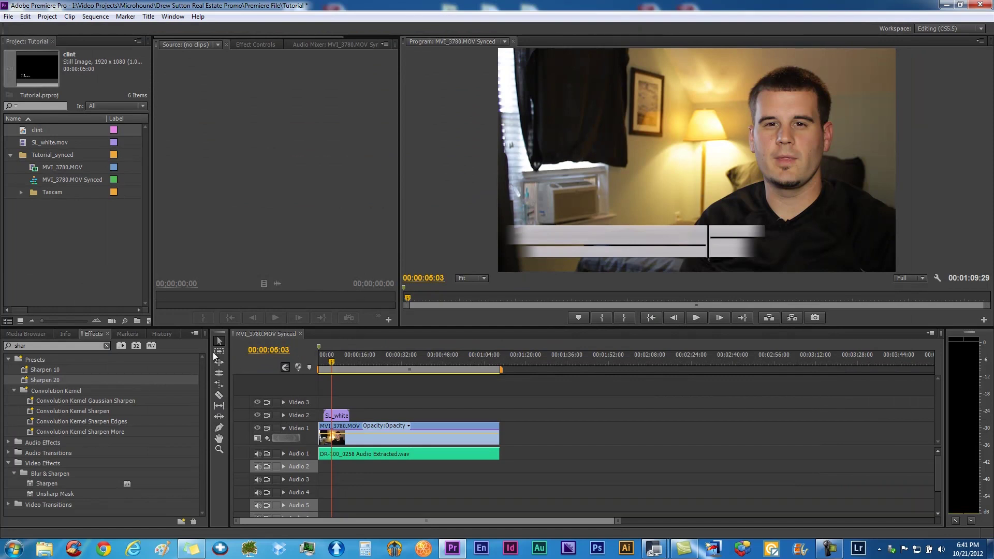
# - Place the lower-third title on Video 3 at the playhead and trim its end
pyautogui.moveTo(22, 130); pyautogui.dragTo(337, 406)
pyautogui.press('space')
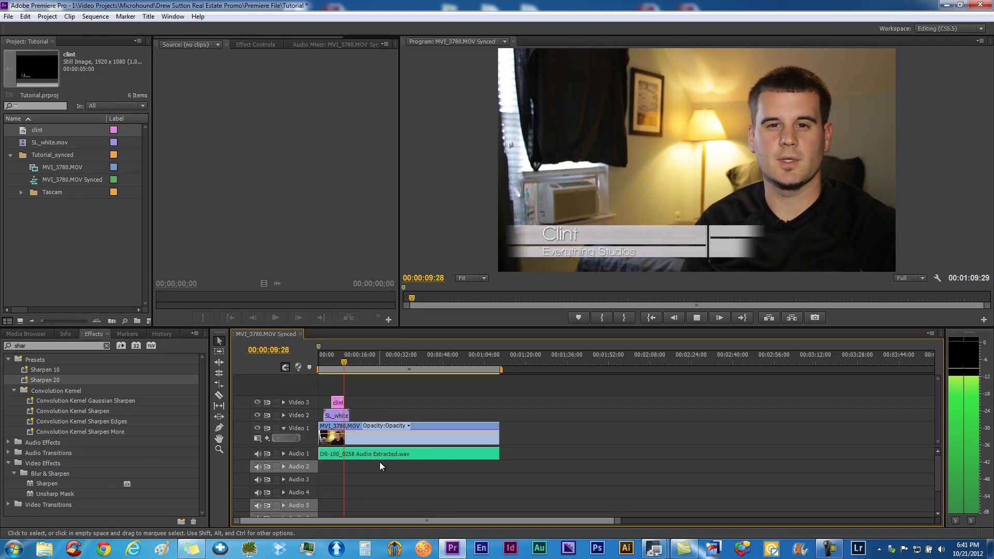
pyautogui.press('space')
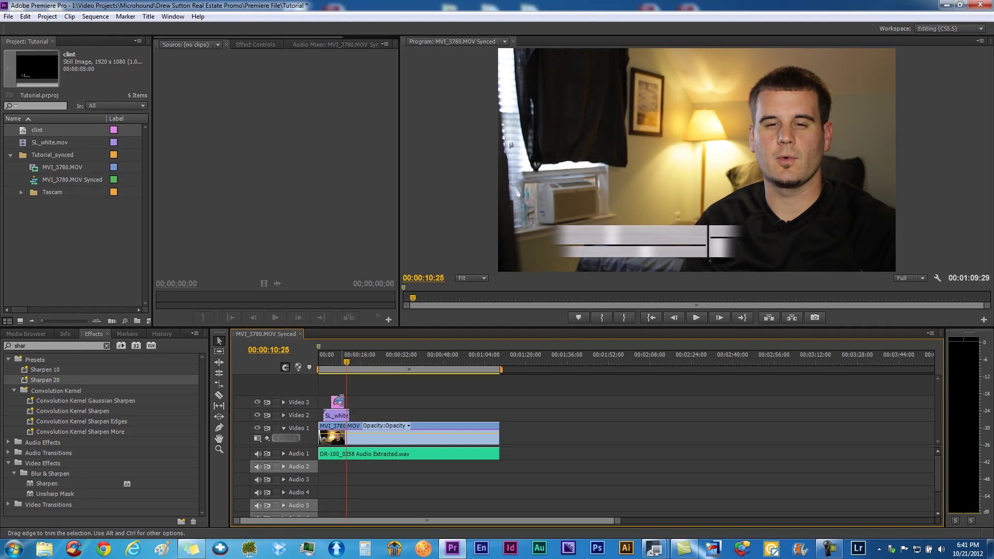
pyautogui.press('=')
pyautogui.press('=')
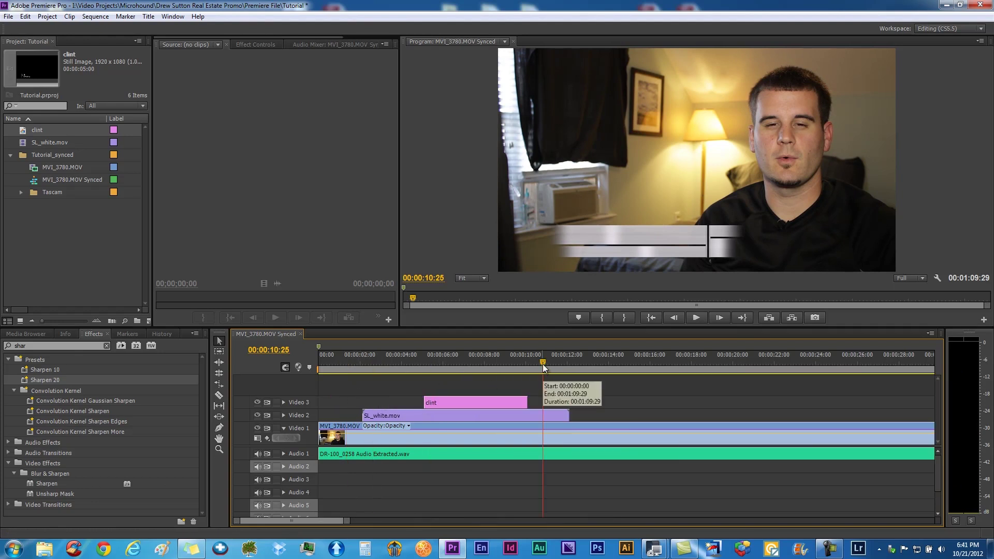
pyautogui.moveTo(543, 364); pyautogui.dragTo(532, 362)
pyautogui.moveTo(518, 403)
pyautogui.mouseDown()
pyautogui.moveTo(561, 403)
pyautogui.moveTo(530, 402)
pyautogui.mouseUp()
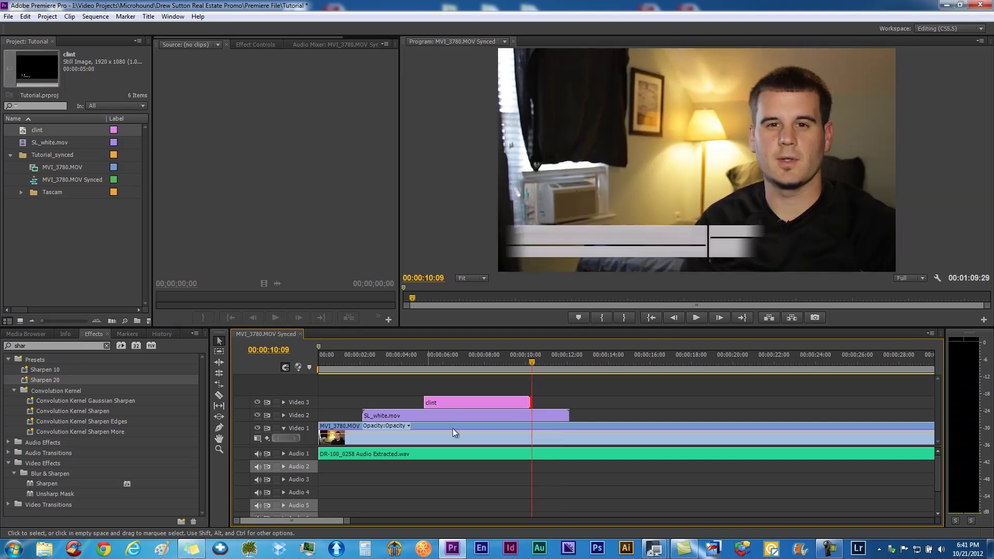
# - Add Film Dissolves to both title ends, SL_white.mov's end and MVI_3780.MOV's start
pyautogui.click(57, 346)
pyautogui.write('film')
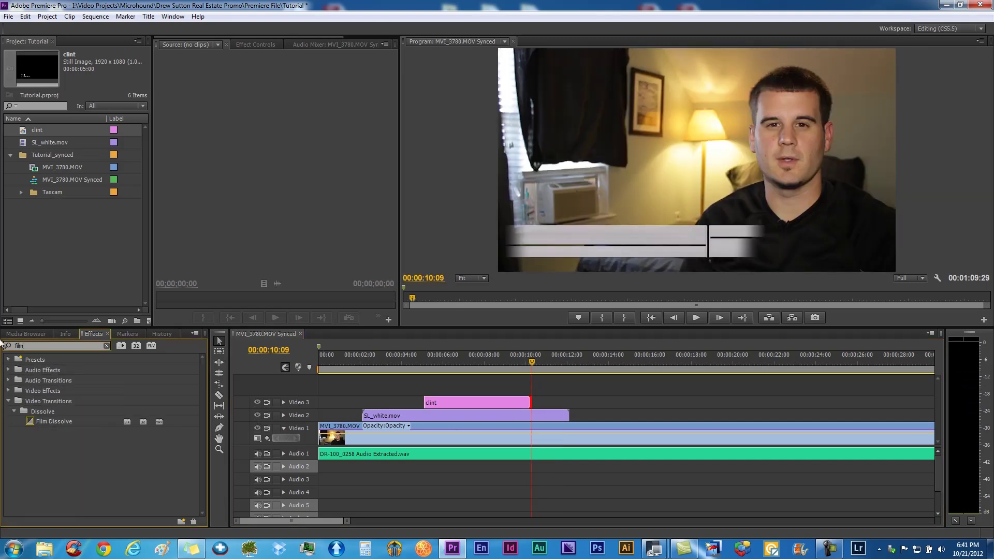
pyautogui.moveTo(27, 421); pyautogui.dragTo(433, 406)
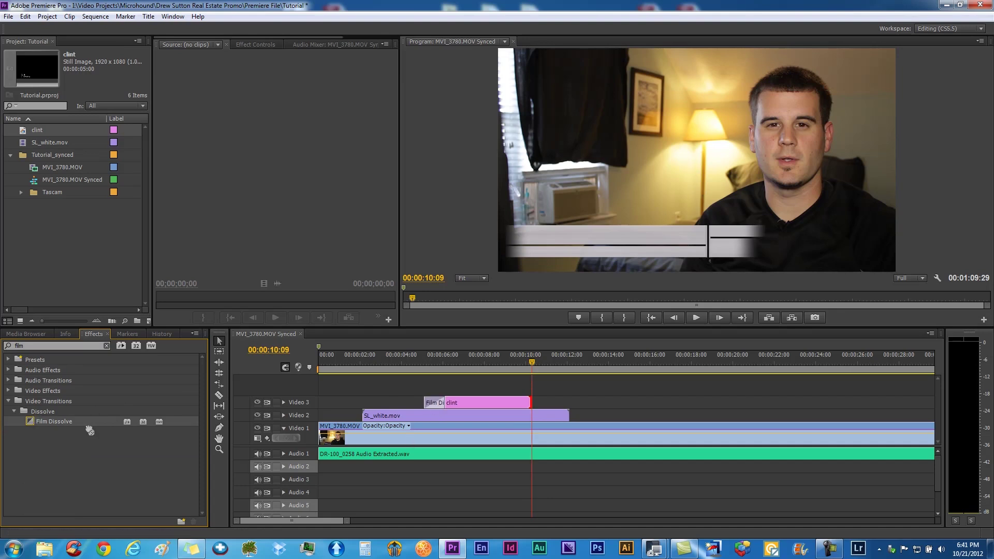
pyautogui.moveTo(88, 424); pyautogui.dragTo(520, 407)
pyautogui.moveTo(36, 418); pyautogui.dragTo(567, 417)
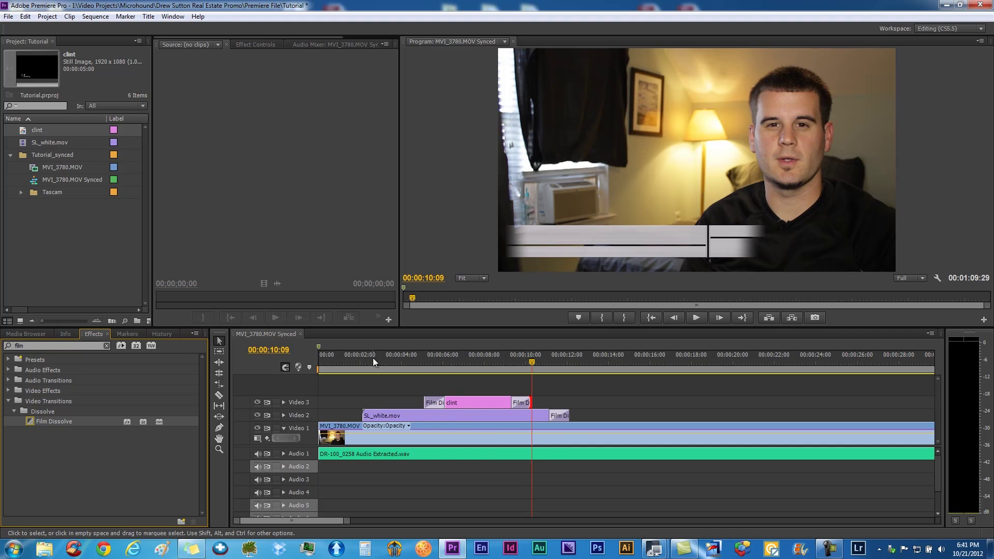
pyautogui.moveTo(373, 358); pyautogui.dragTo(312, 356)
pyautogui.moveTo(42, 421); pyautogui.dragTo(328, 430)
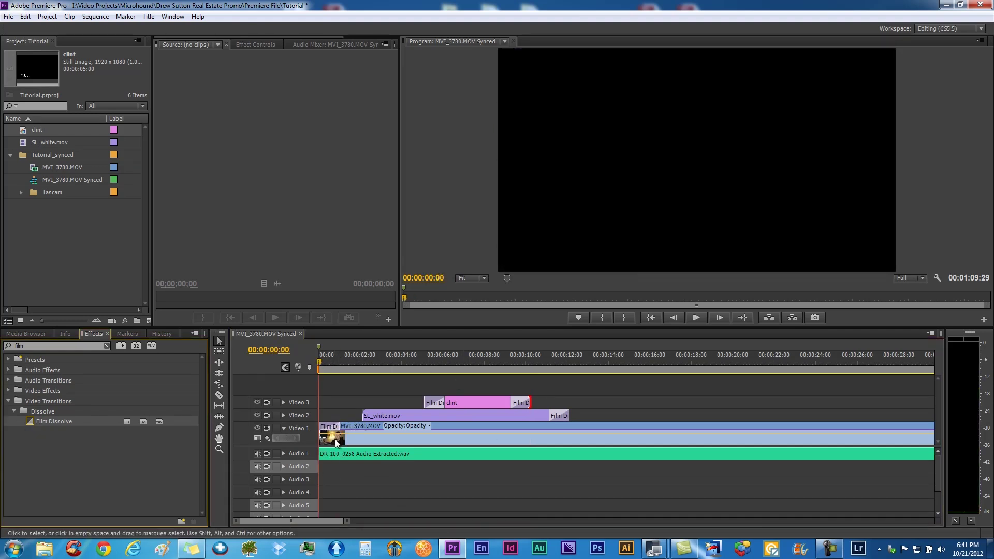
pyautogui.press('space')
pyautogui.moveTo(460, 552)
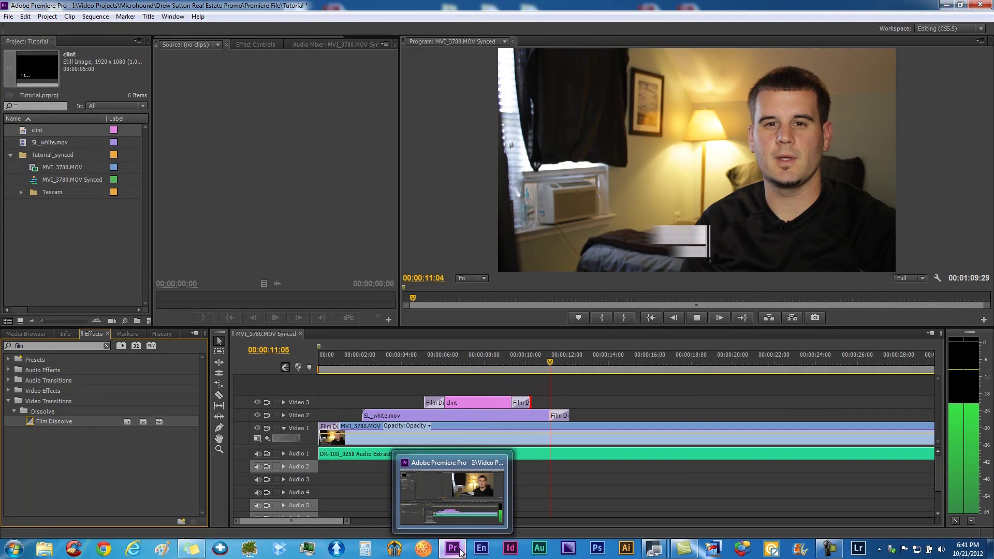
pyautogui.press('space')
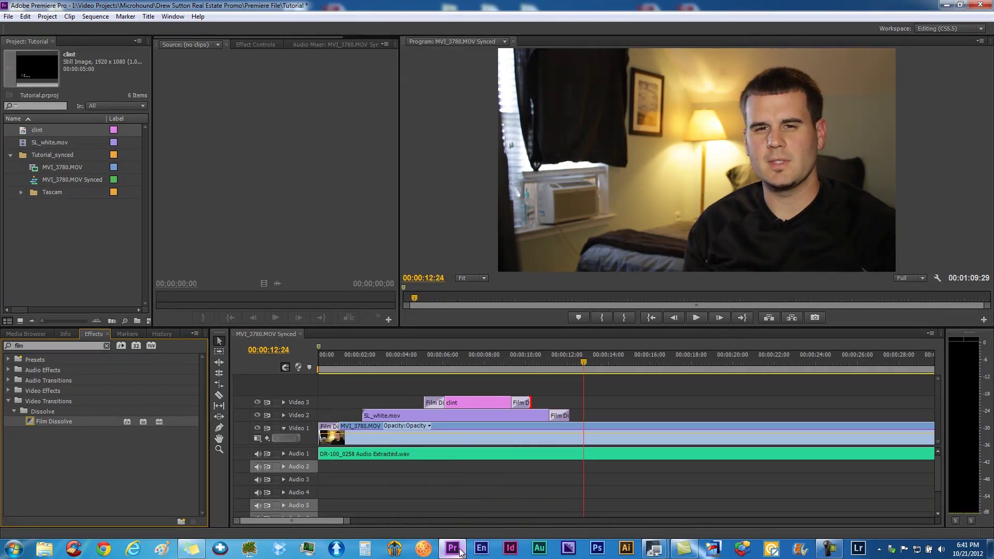
pyautogui.click(359, 356)
pyautogui.press('space')
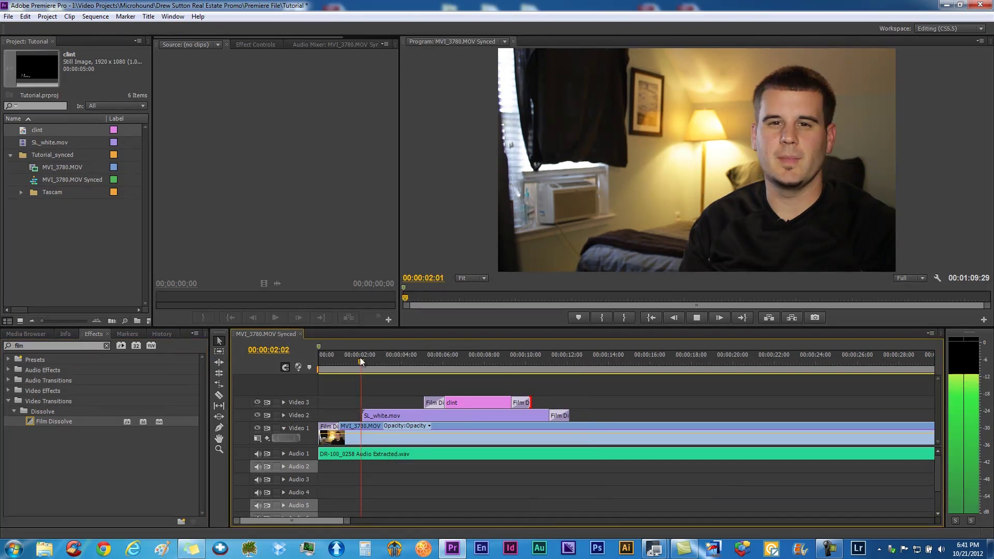
pyautogui.press('space')
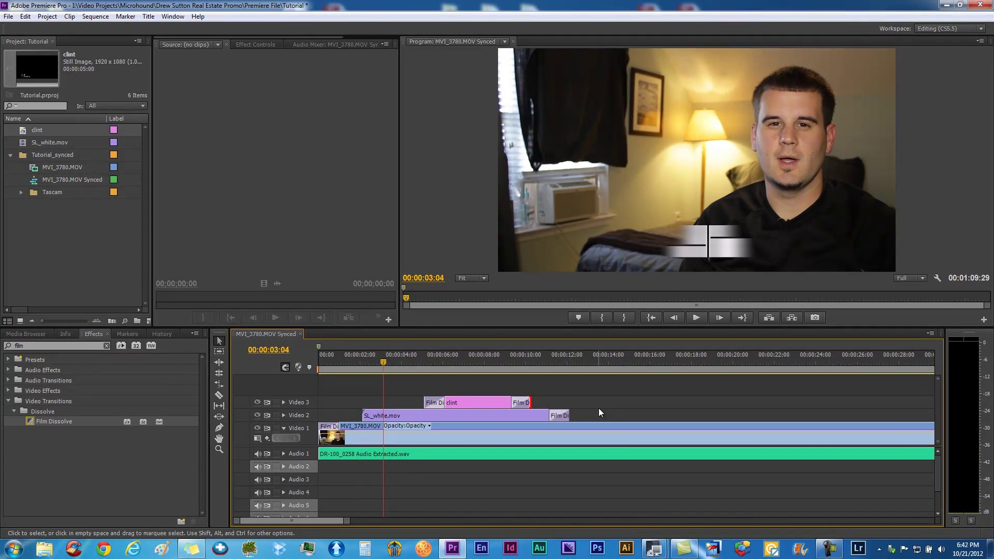
pyautogui.press('-')
pyautogui.press('-')
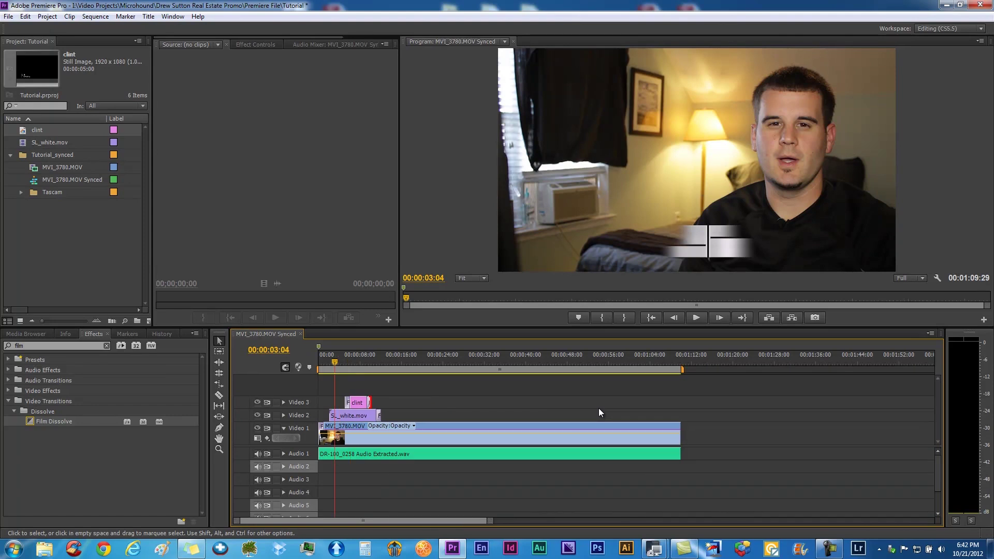
# - Save the project and add a Film Dissolve to the end of MVI_3780.MOV
pyautogui.hotkey('ctrl', 's')
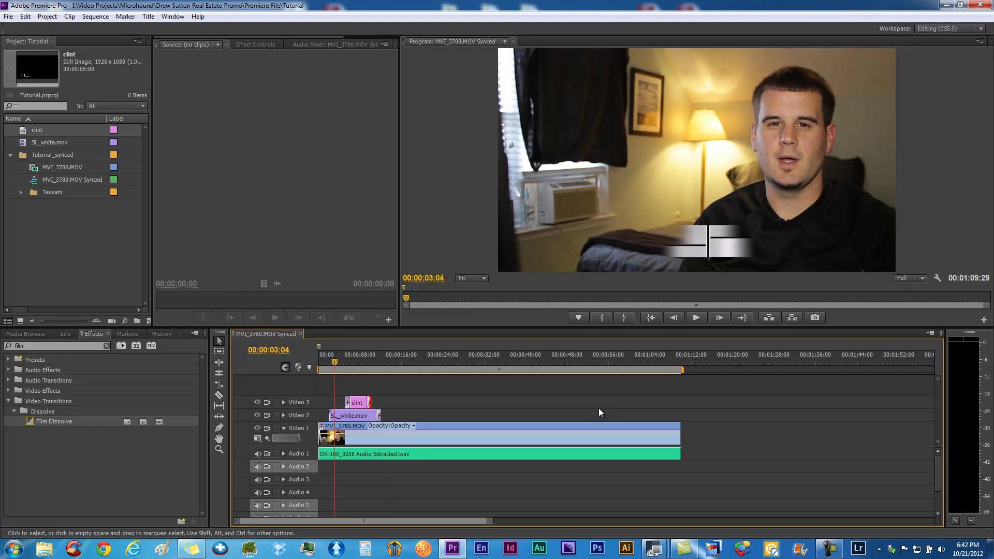
pyautogui.moveTo(54, 421)
pyautogui.mouseDown()
pyautogui.moveTo(656, 416)
pyautogui.moveTo(682, 427)
pyautogui.mouseUp()
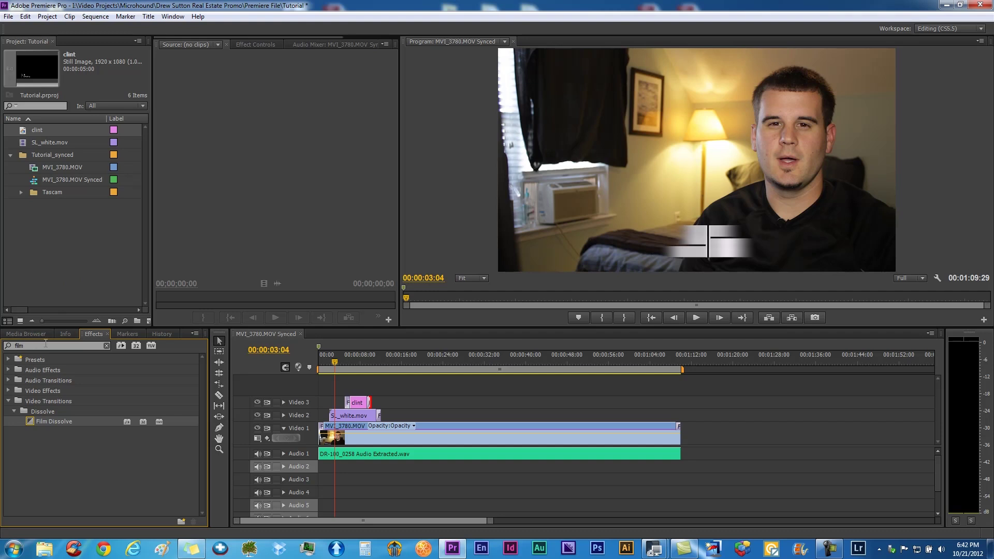
pyautogui.moveTo(30, 345); pyautogui.dragTo(2, 341)
# - Apply Magic Bullet Looks to the MVI_3780.MOV clip via an Effects search for 'loo'
pyautogui.write('ma')
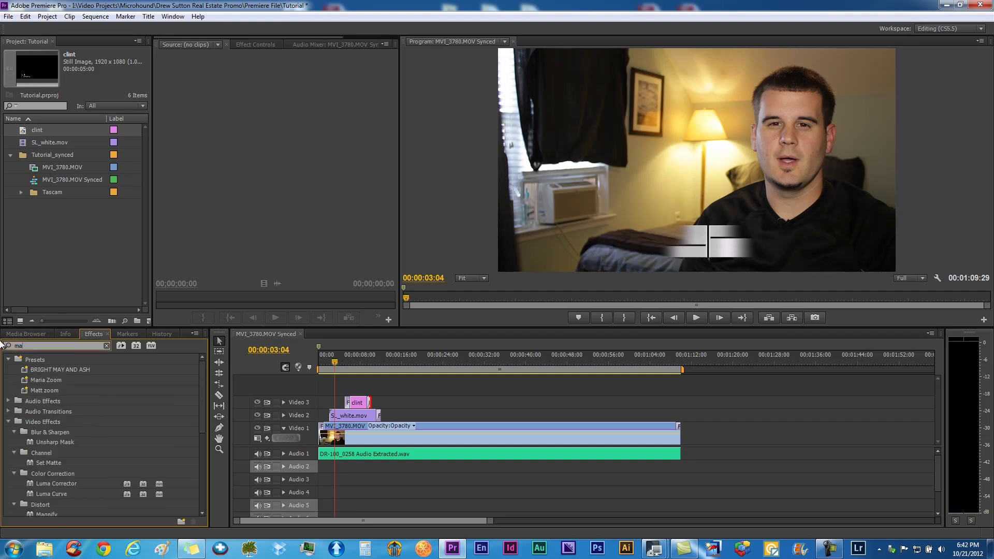
pyautogui.press('BackSpace')
pyautogui.press('BackSpace')
pyautogui.write('look')
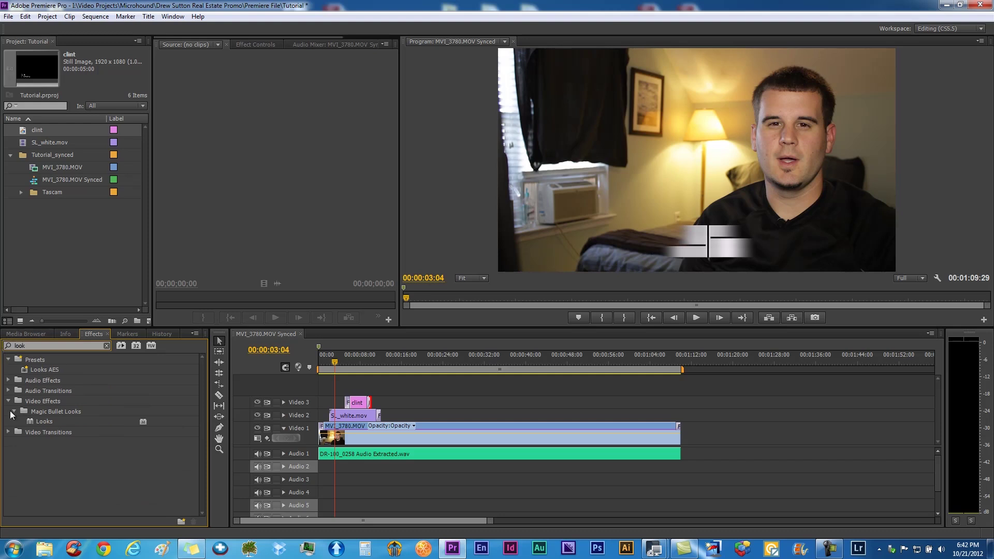
pyautogui.moveTo(33, 419); pyautogui.dragTo(371, 440)
pyautogui.rightClick(393, 436)
pyautogui.moveTo(399, 430)
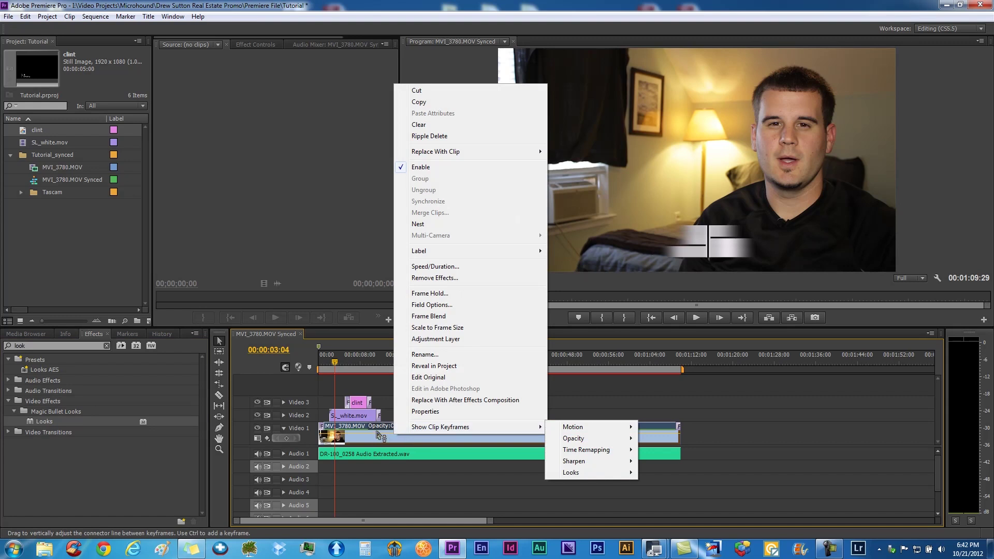
pyautogui.press('Escape')
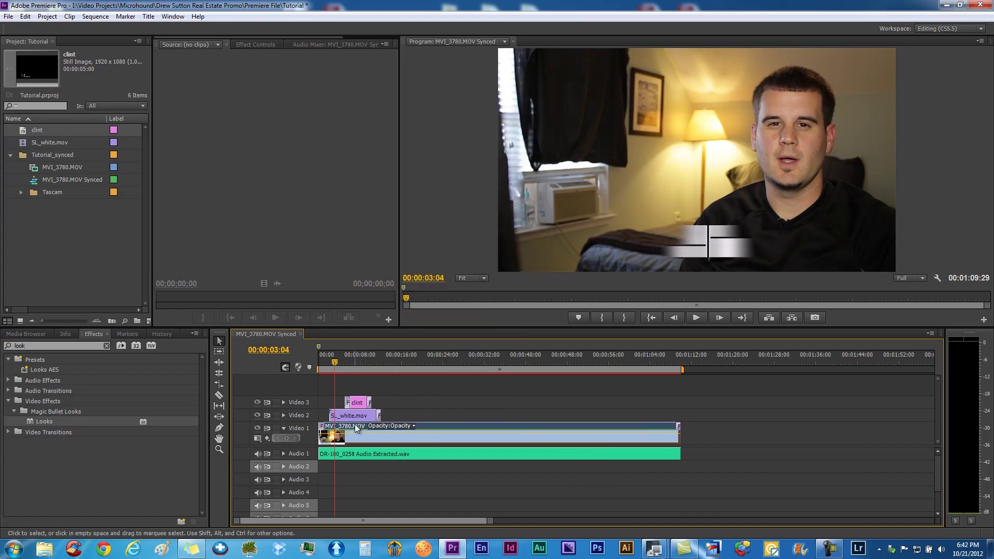
pyautogui.doubleClick(403, 436)
# - Add a Magic Bullet Looks lens vignette centred right of middle, then apply the look to MVI_3780.MOV
pyautogui.click(364, 44)
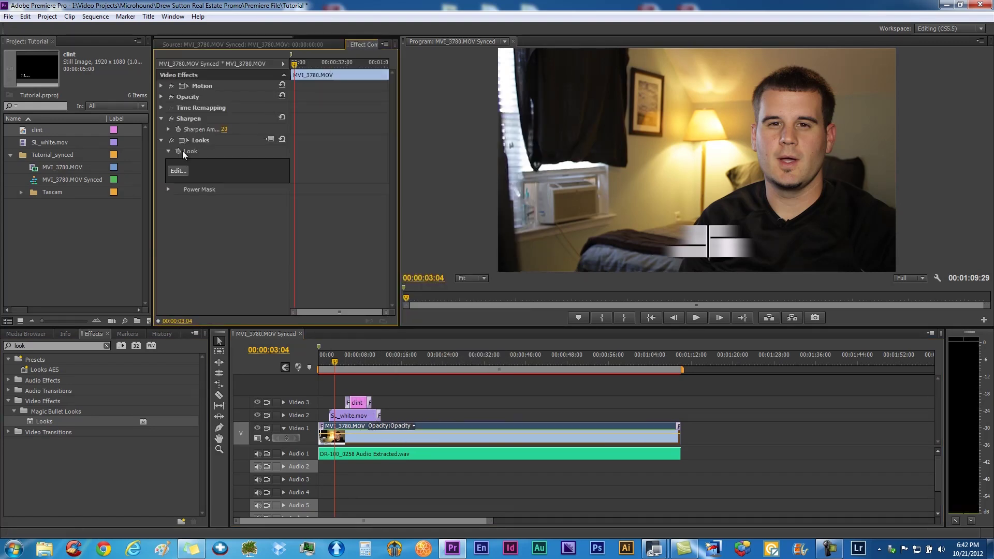
pyautogui.click(177, 171)
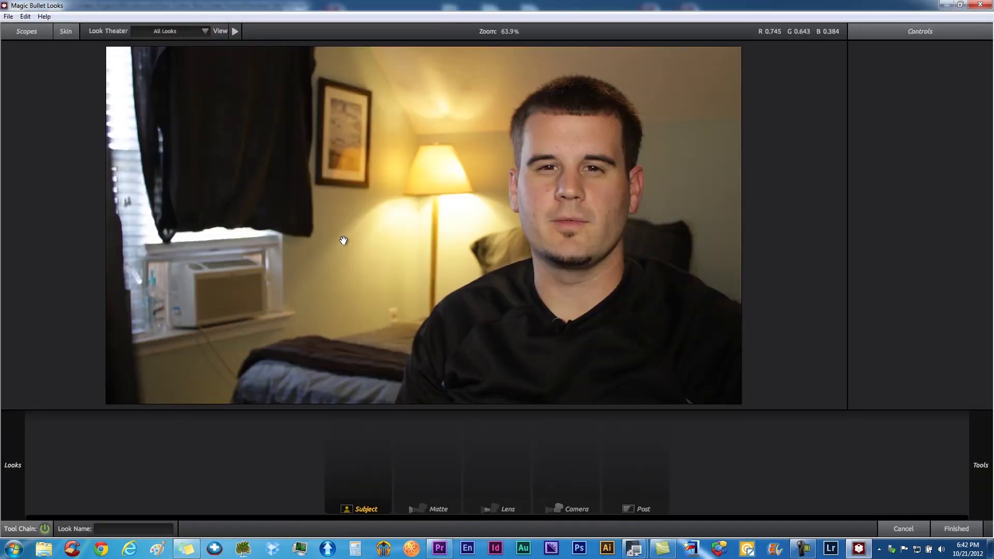
pyautogui.moveTo(975, 277)
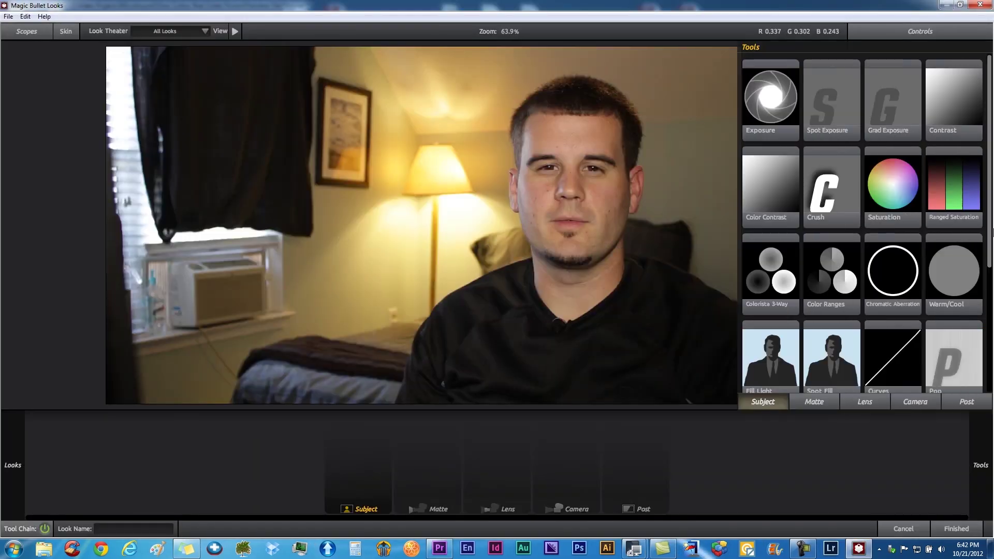
pyautogui.click(873, 406)
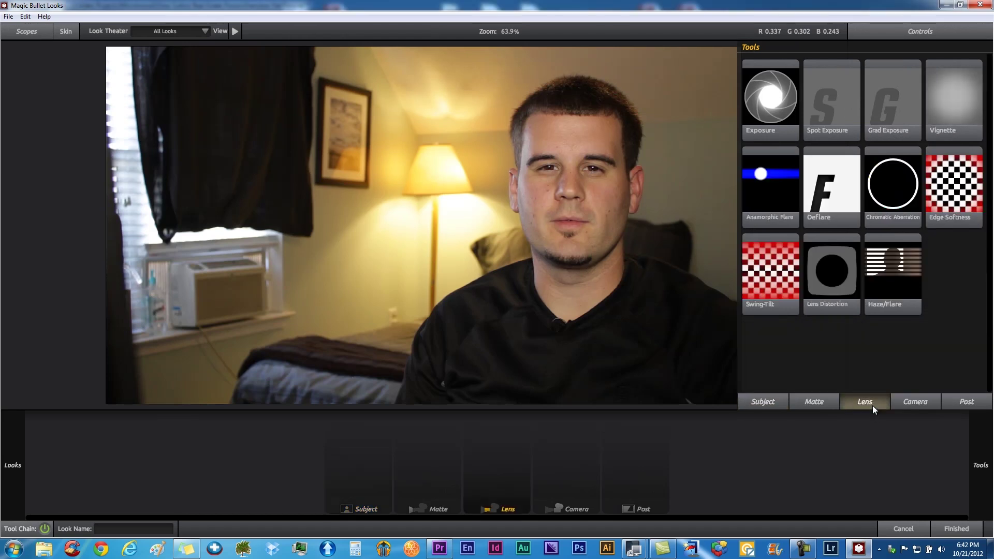
pyautogui.moveTo(971, 132); pyautogui.dragTo(513, 337)
pyautogui.moveTo(630, 226); pyautogui.dragTo(718, 236)
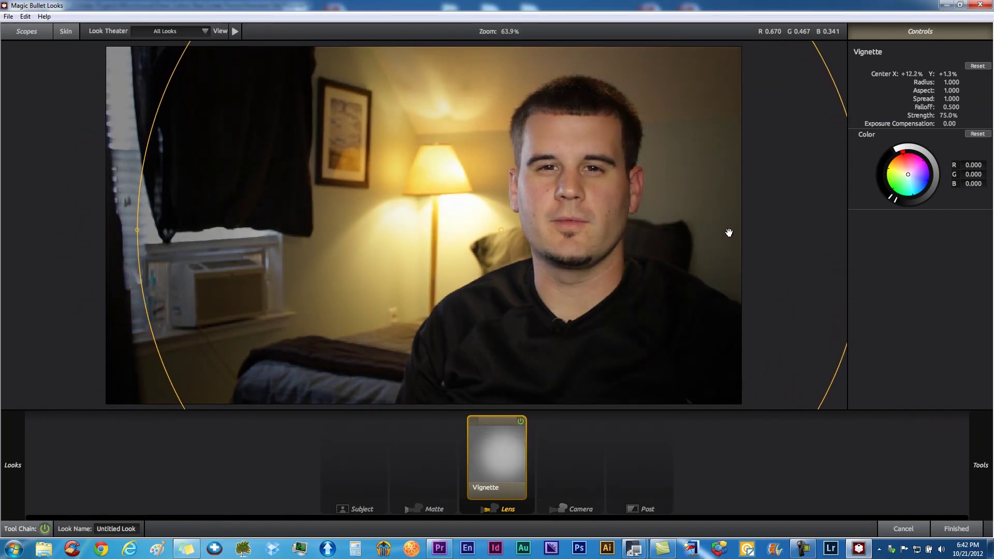
pyautogui.click(957, 528)
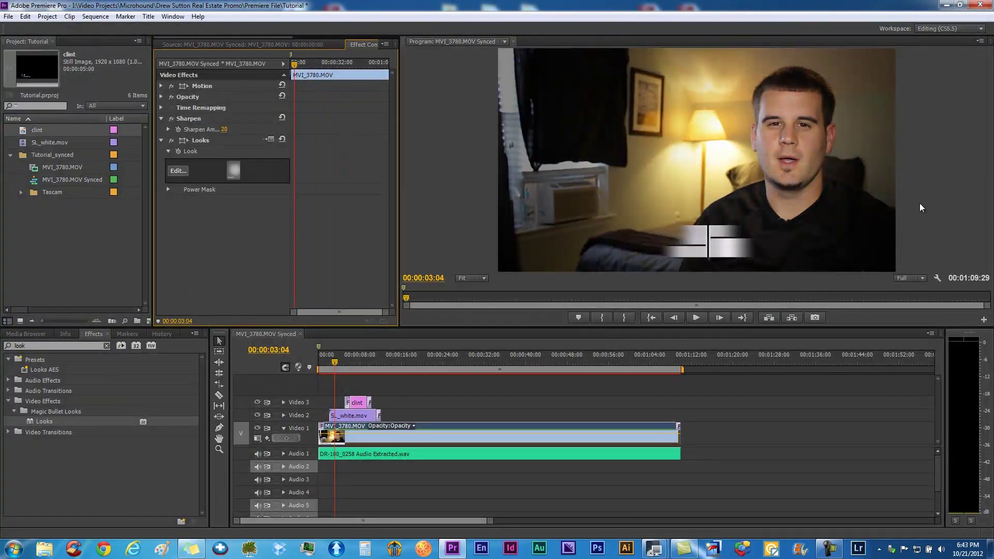
# - Compare the clip with and without Looks, then weaken the vignette strength to 13% and apply it
pyautogui.click(171, 141)
pyautogui.click(171, 141)
pyautogui.click(171, 141)
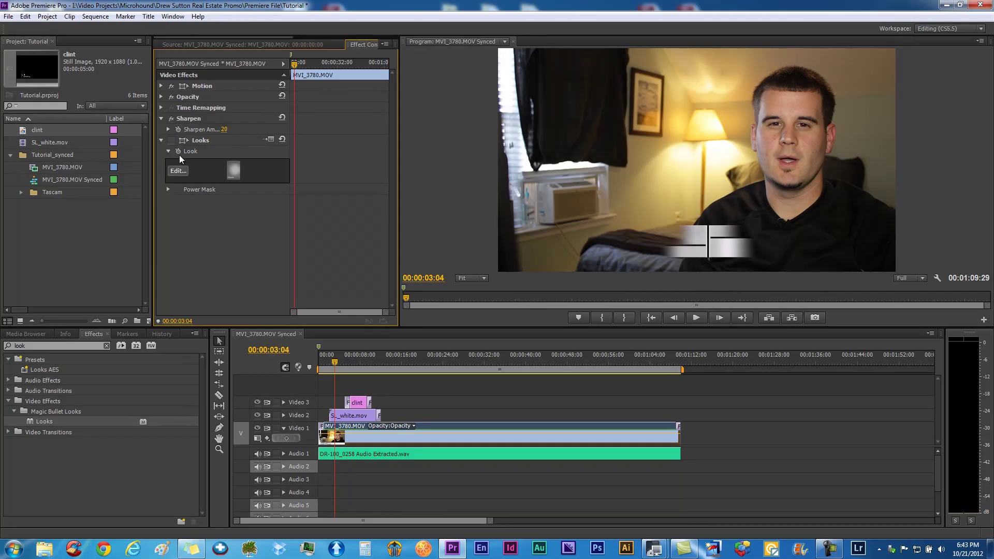
pyautogui.click(179, 171)
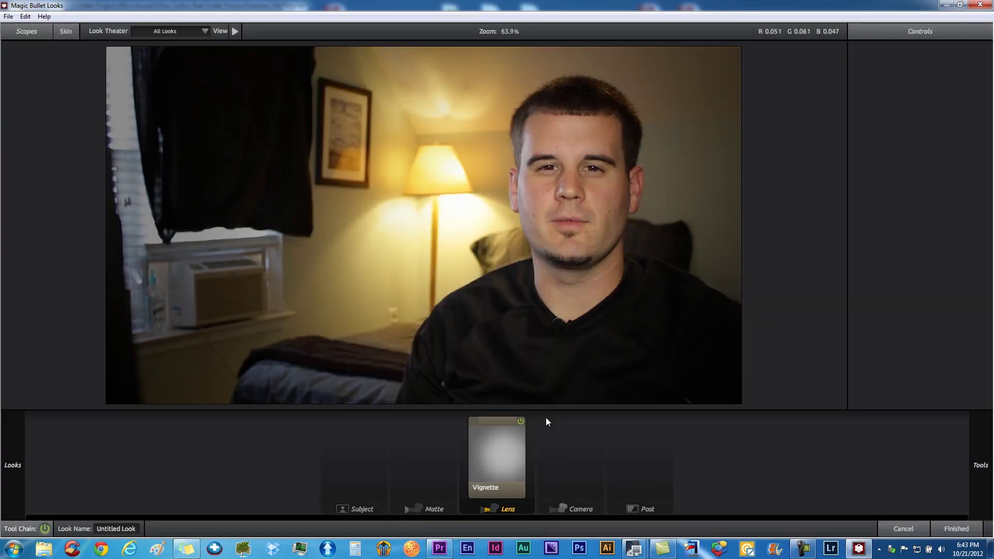
pyautogui.click(498, 493)
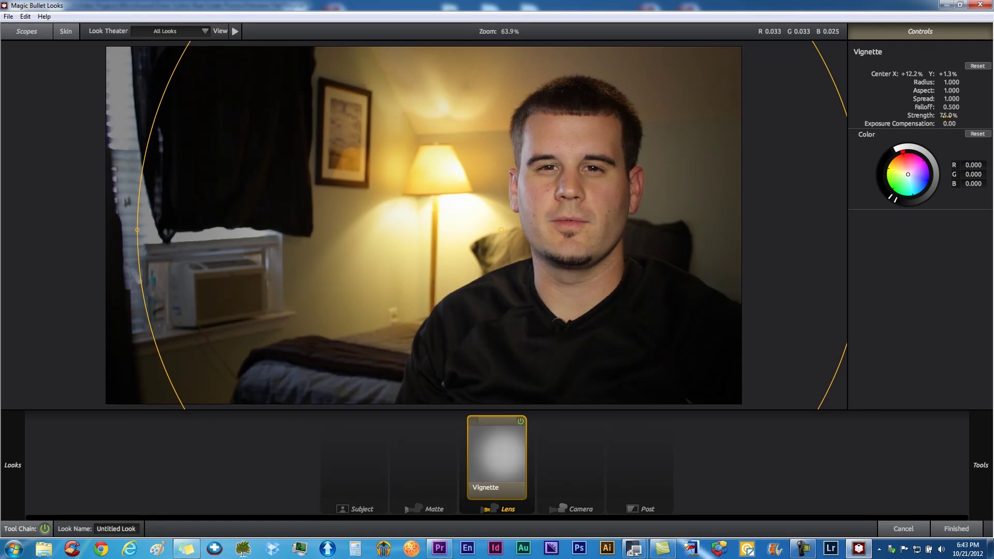
pyautogui.moveTo(946, 115); pyautogui.dragTo(925, 119)
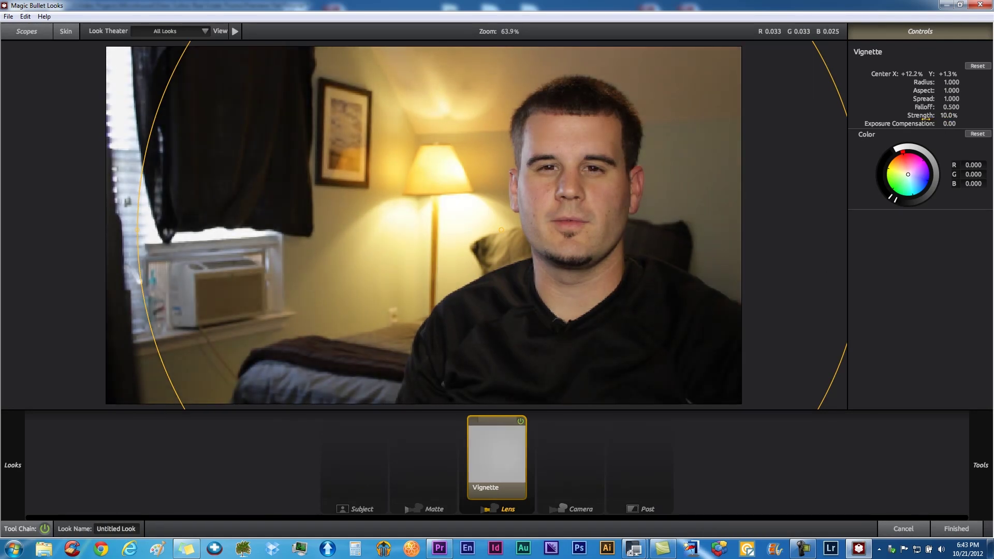
pyautogui.moveTo(973, 455)
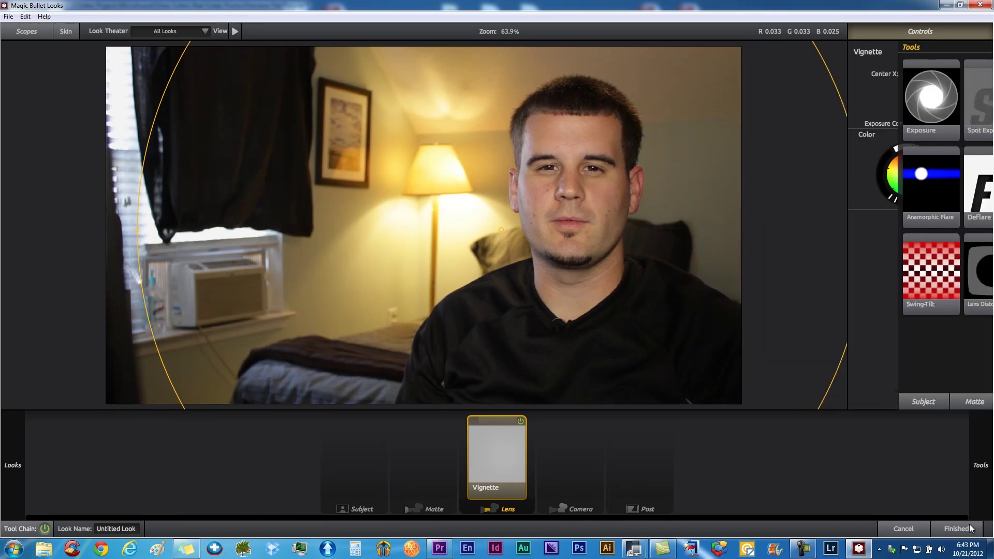
pyautogui.click(958, 528)
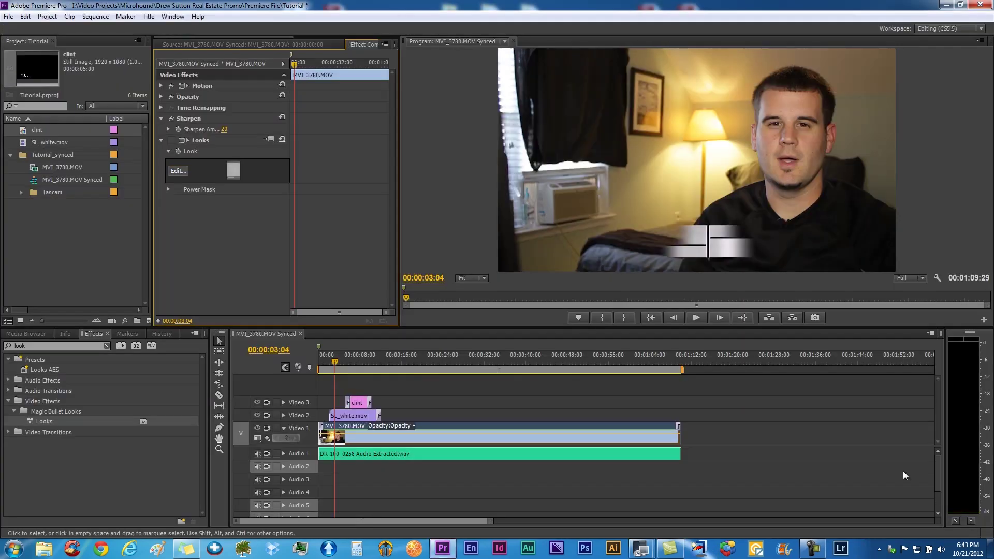
# - Compare the Looks effect off and on, leave it enabled, and save the project
pyautogui.click(171, 140)
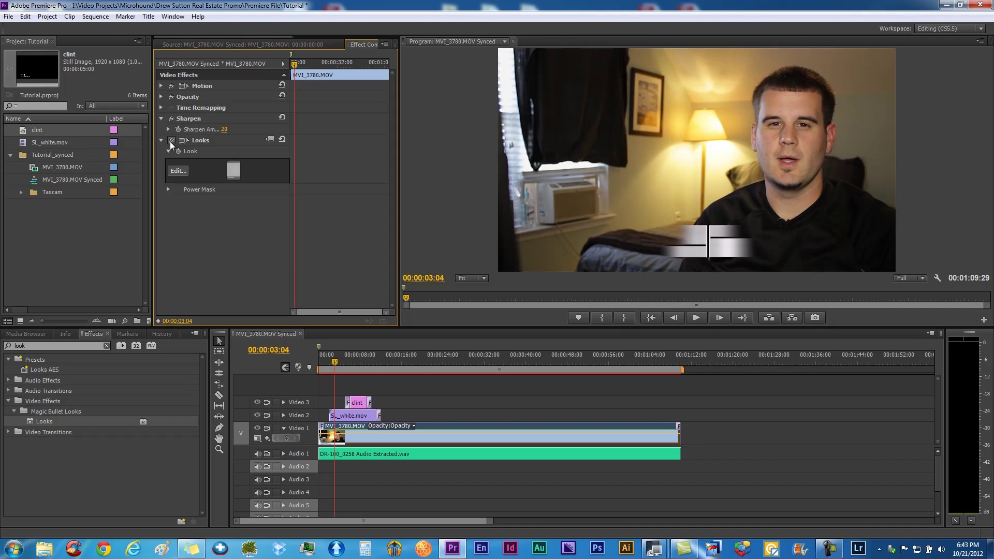
pyautogui.click(172, 140)
pyautogui.click(171, 141)
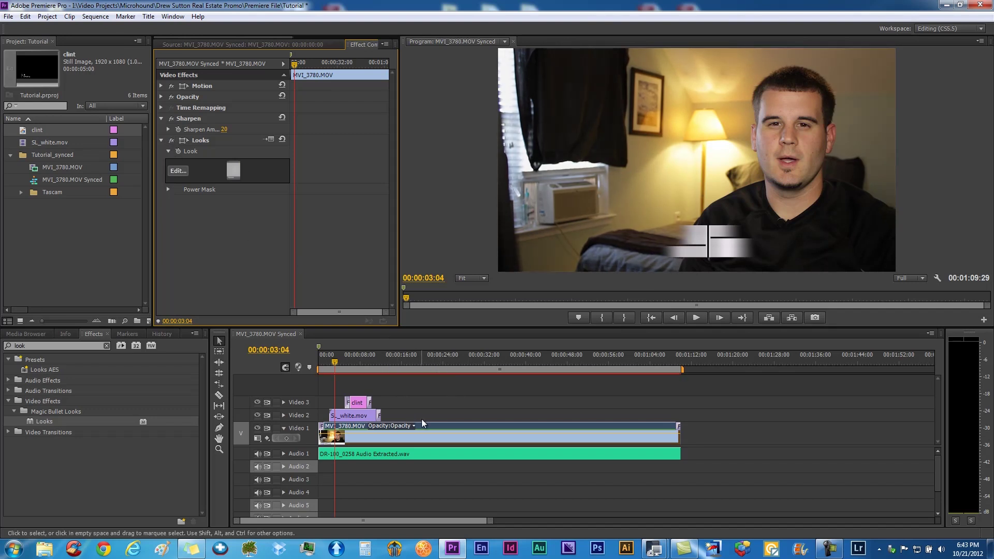
pyautogui.hotkey('ctrl', 's')
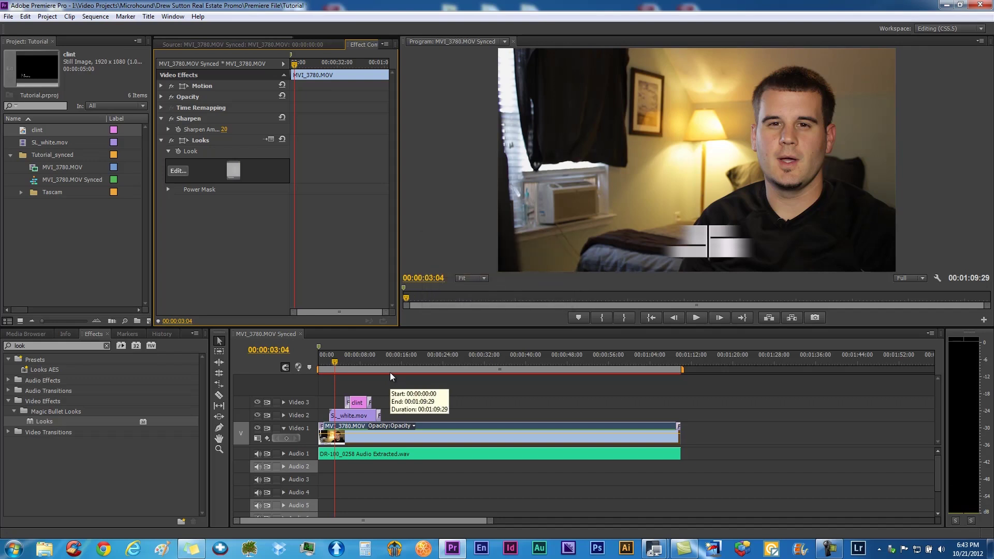
# - Open the media export settings and set the output format to H.264
pyautogui.click(8, 17)
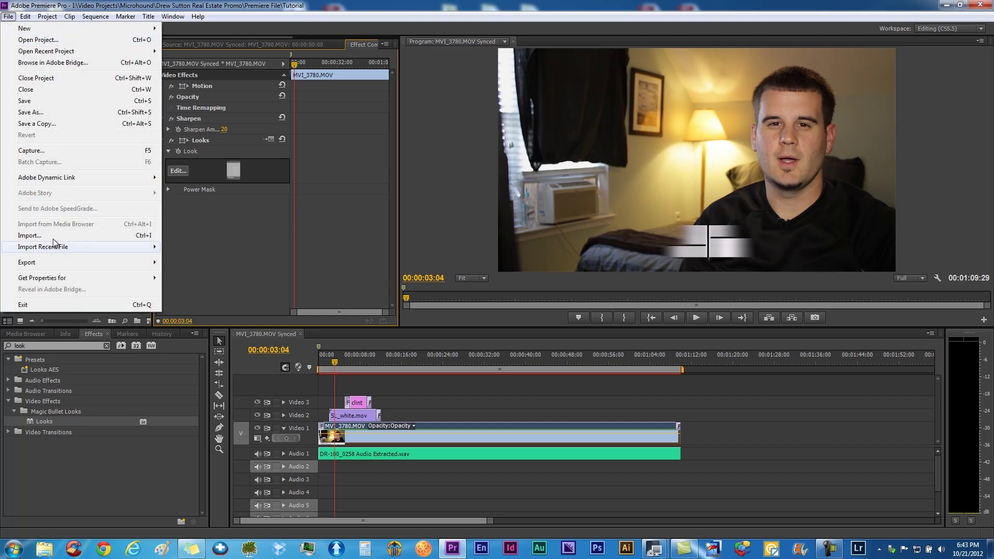
pyautogui.moveTo(58, 262)
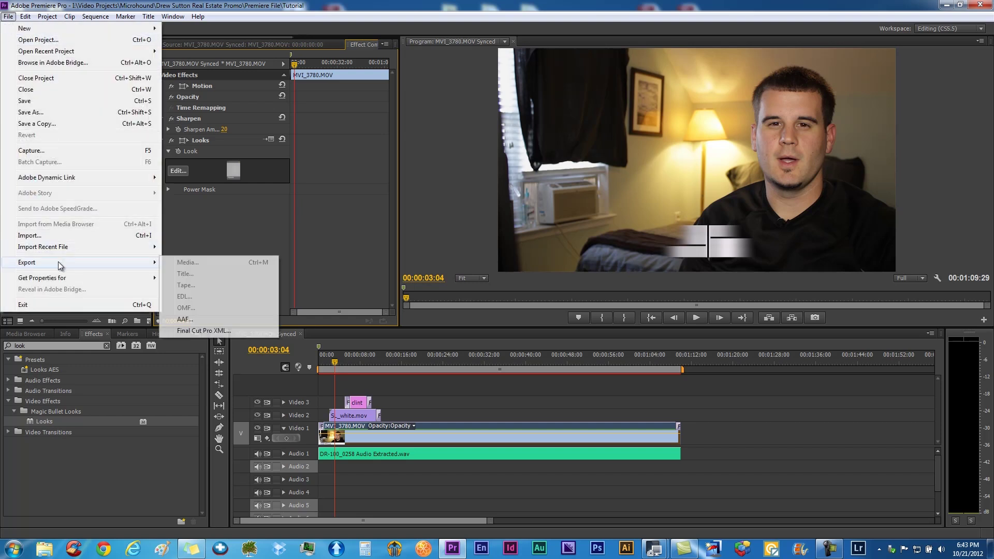
pyautogui.click(301, 378)
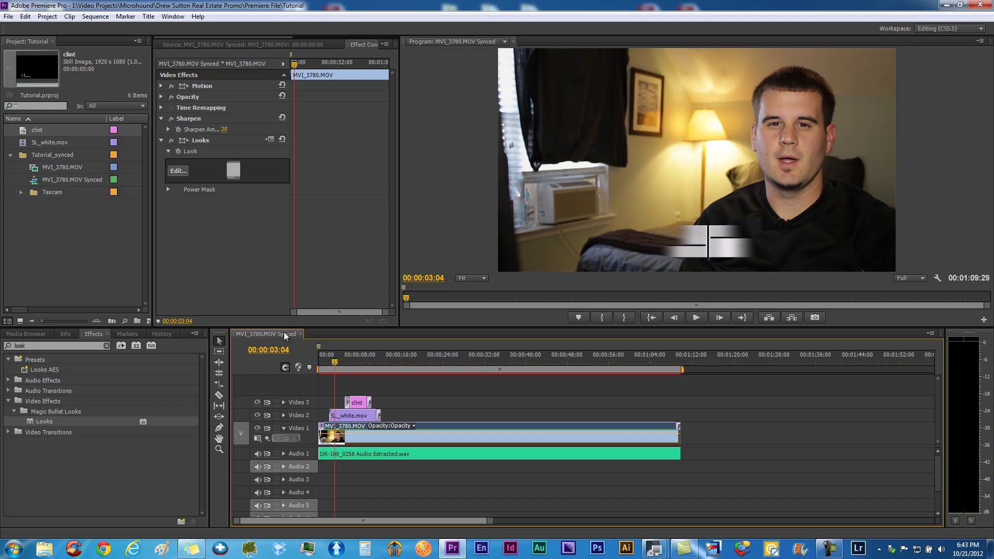
pyautogui.click(9, 16)
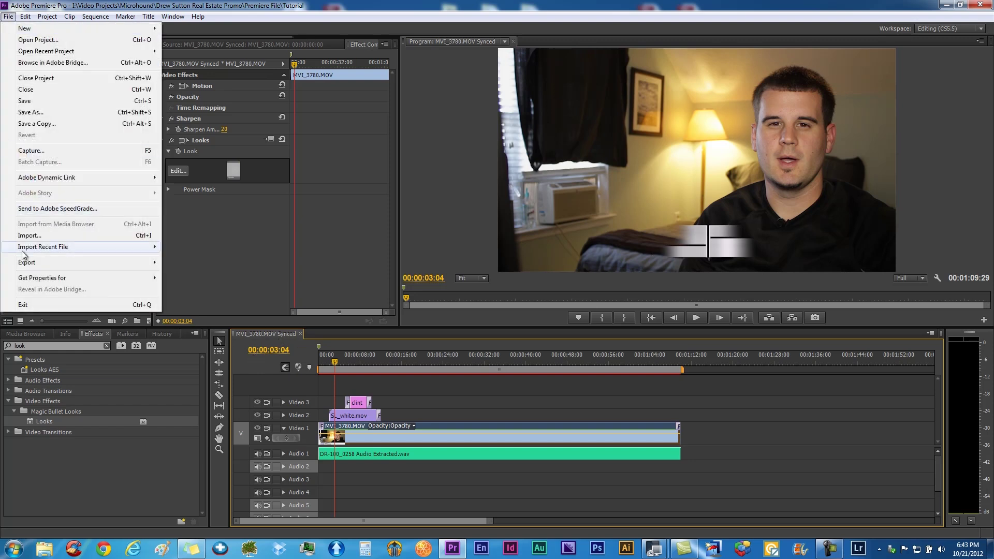
pyautogui.moveTo(26, 263)
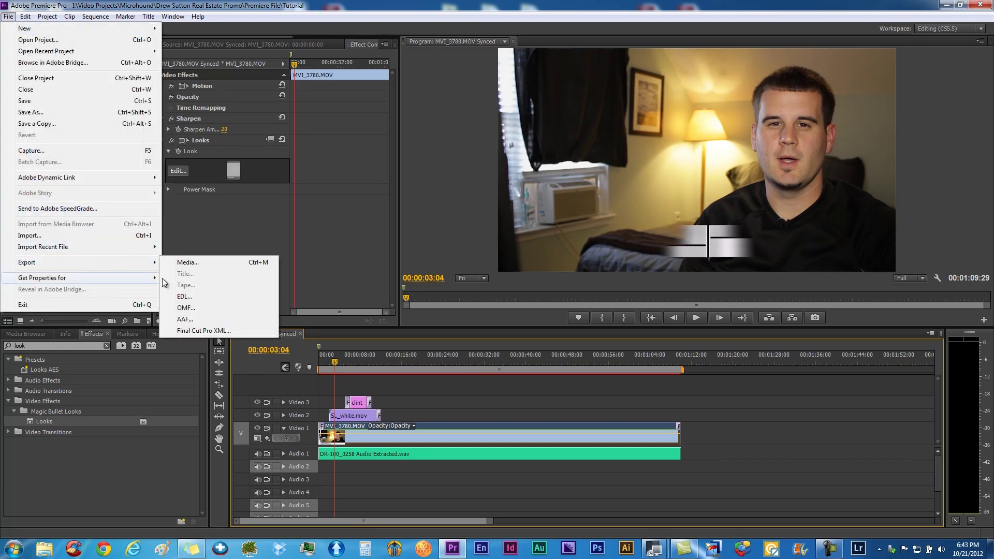
pyautogui.click(195, 259)
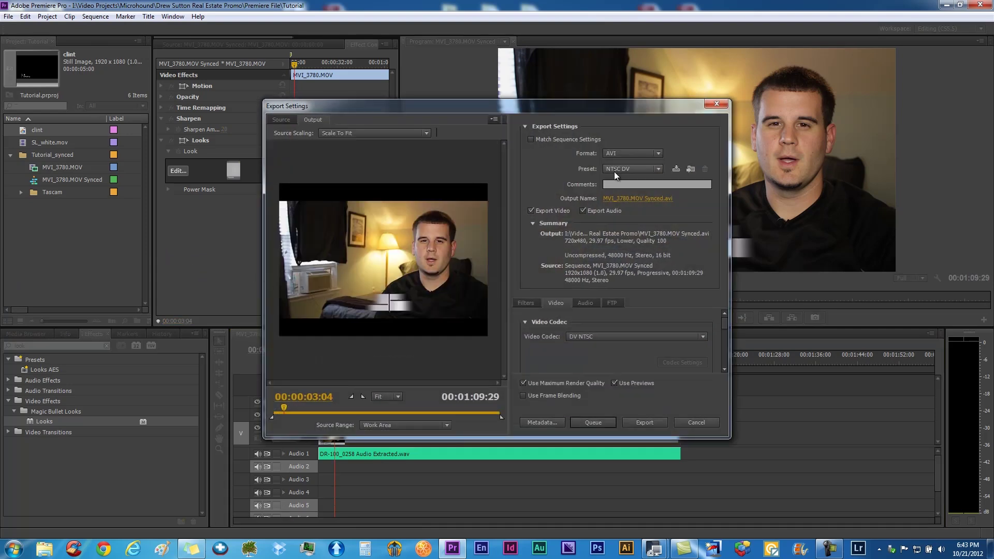
pyautogui.click(620, 154)
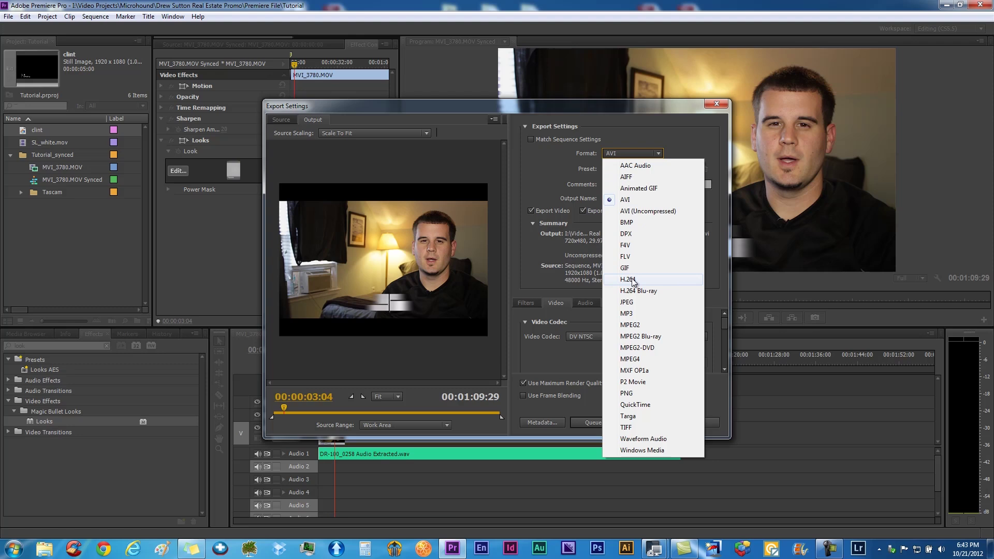
pyautogui.click(630, 280)
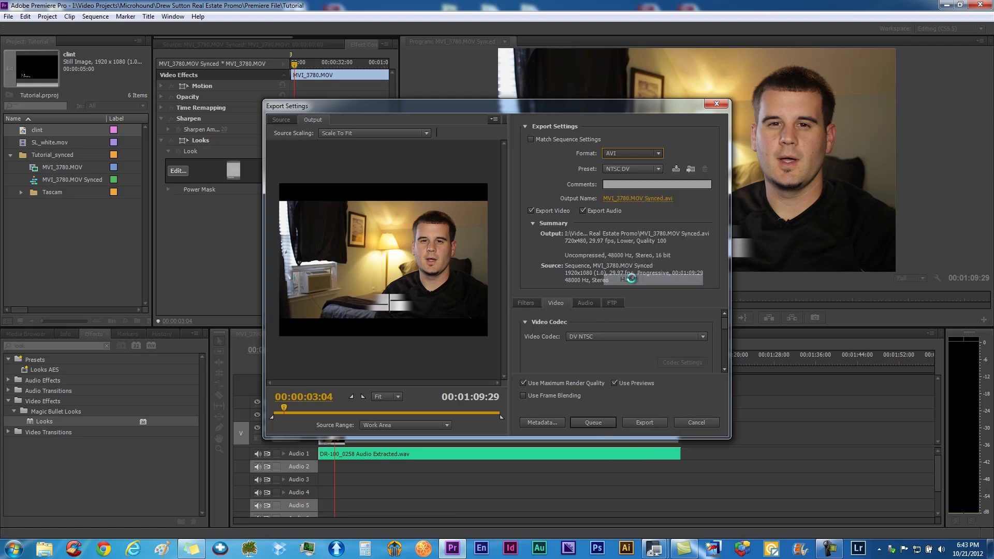
# - Set the output file to 1080P.mp4 in the Tutorial folder
pyautogui.click(648, 199)
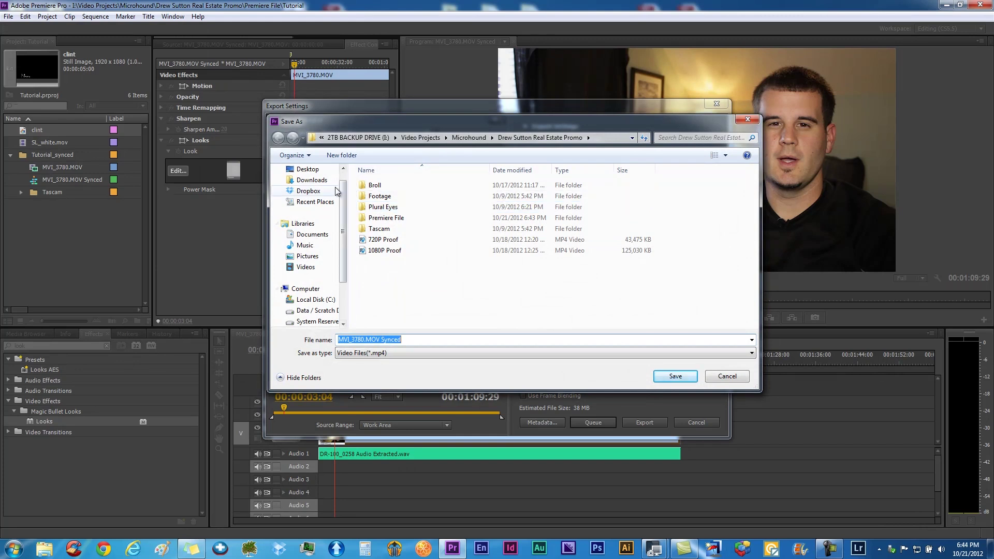
pyautogui.click(320, 203)
pyautogui.doubleClick(373, 185)
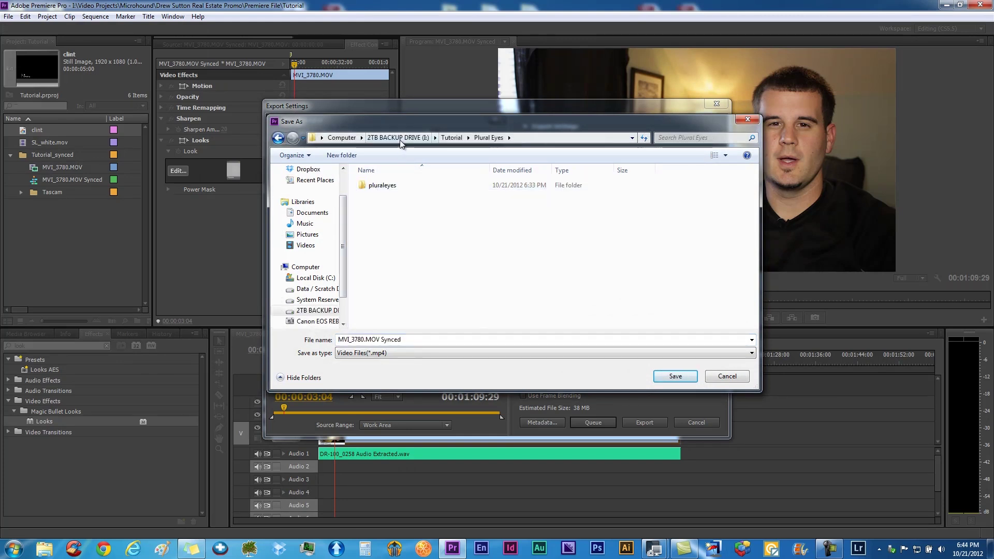
pyautogui.click(451, 137)
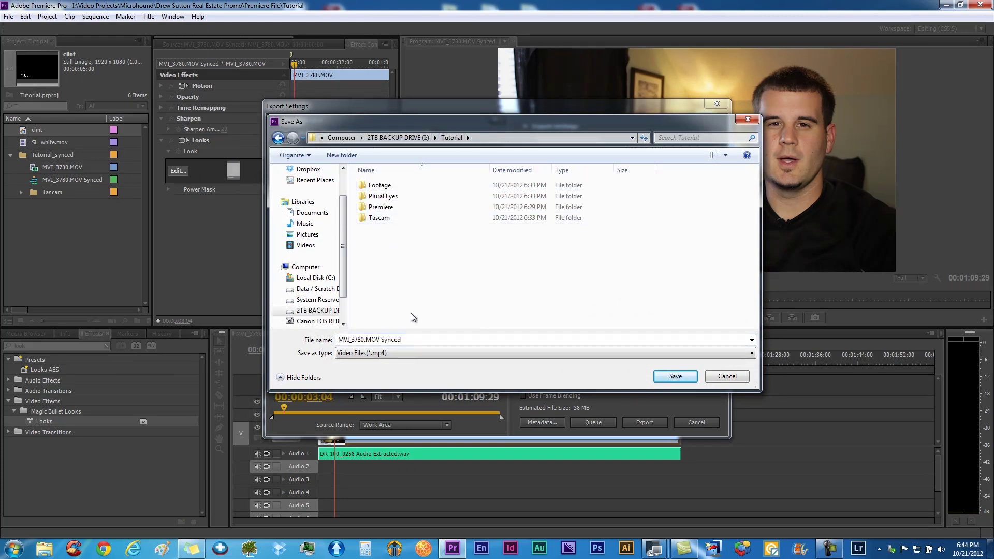
pyautogui.click(410, 340)
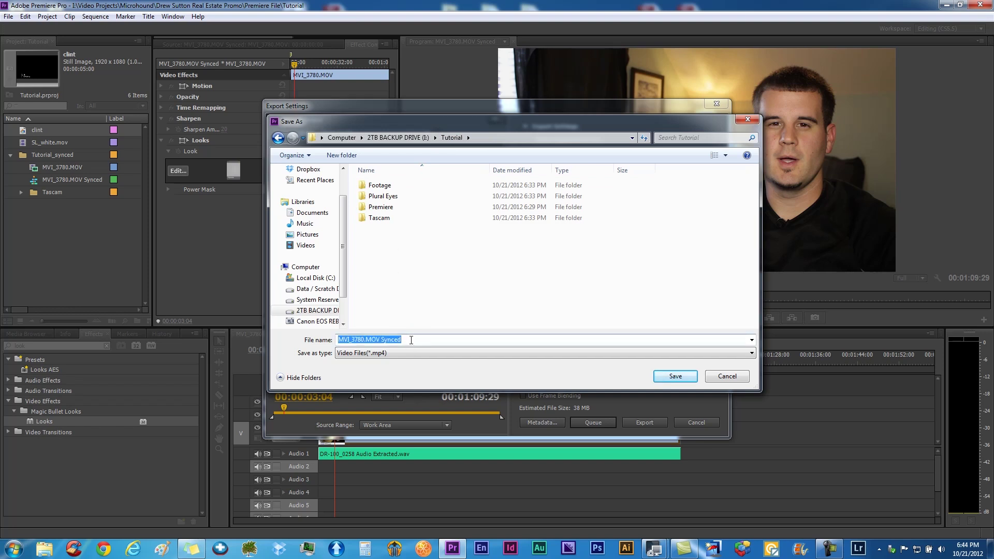
pyautogui.write('1080P')
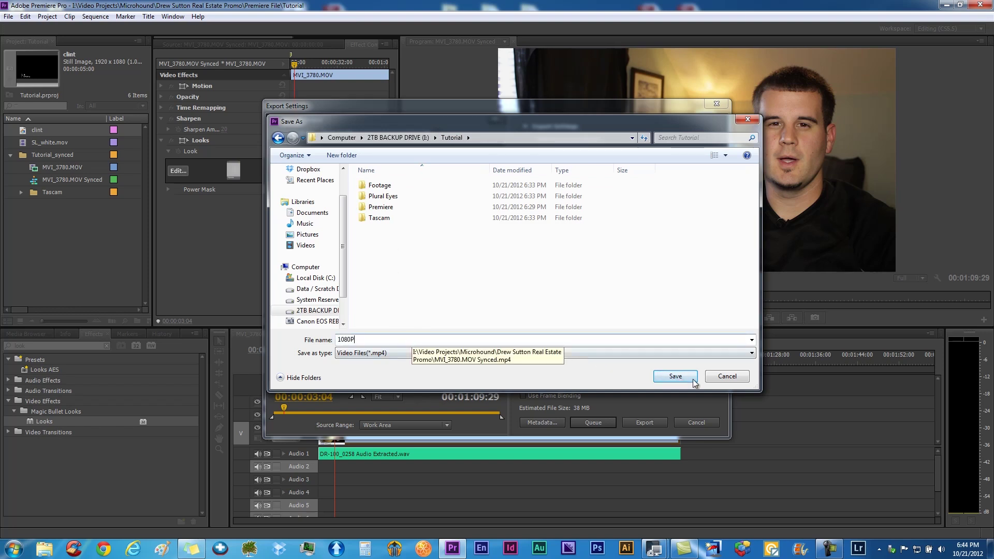
pyautogui.click(683, 377)
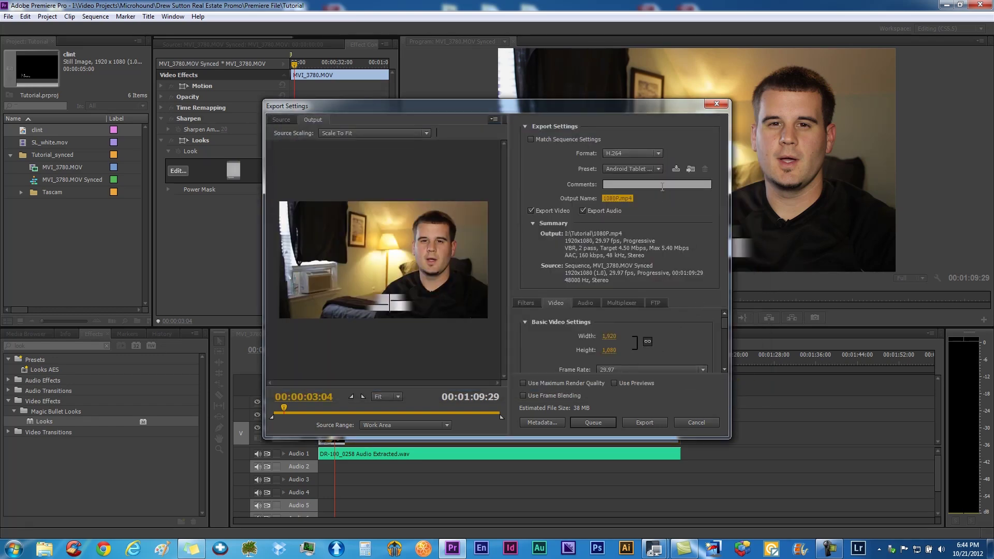
pyautogui.click(658, 170)
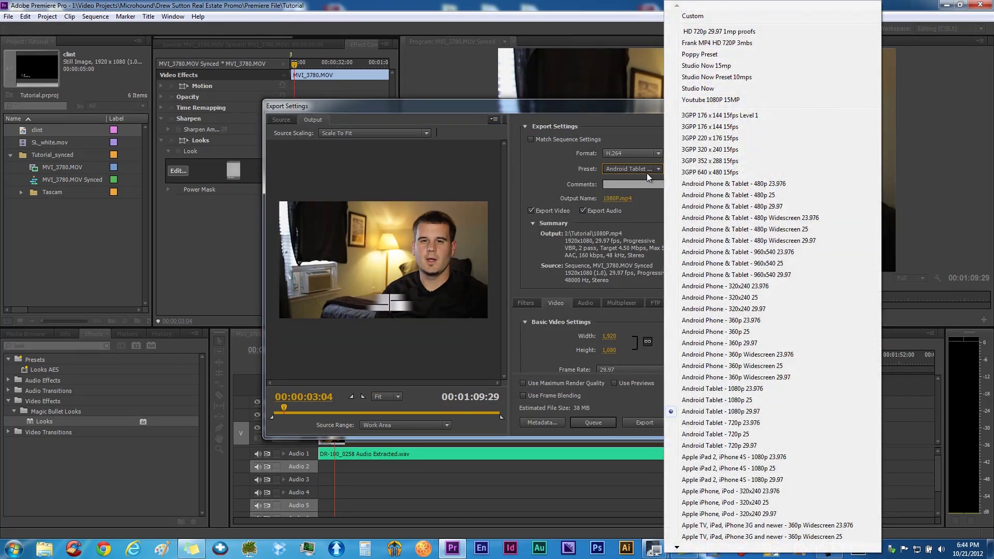
# - Apply the Youtube 1080P preset and keep CBR bitrate encoding
pyautogui.click(719, 100)
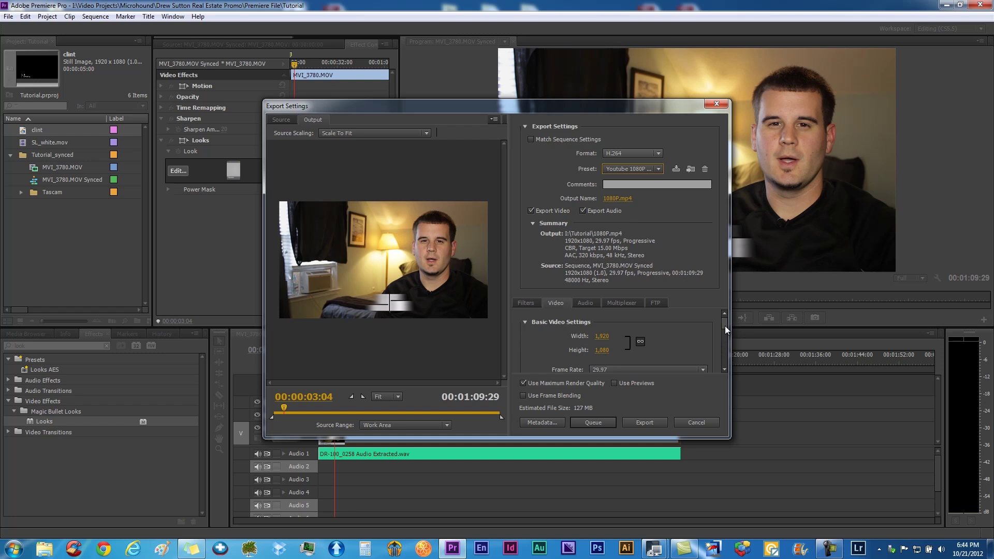
pyautogui.moveTo(725, 322); pyautogui.dragTo(721, 345)
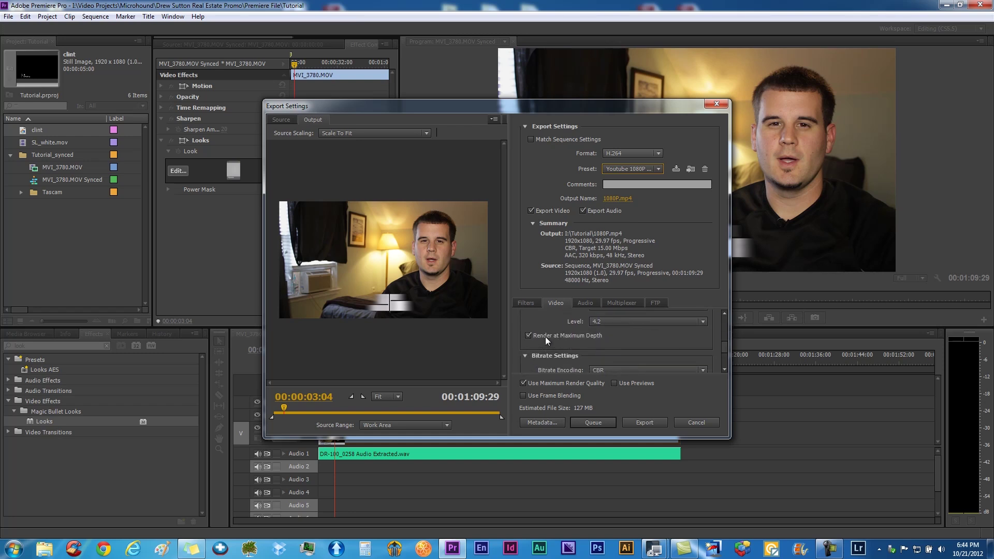
pyautogui.moveTo(721, 348); pyautogui.dragTo(722, 351)
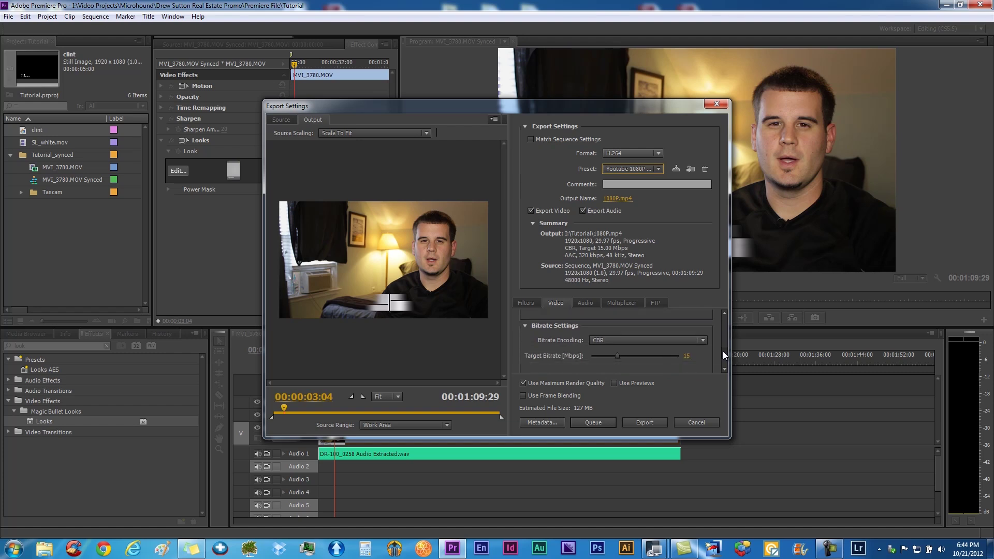
pyautogui.click(646, 335)
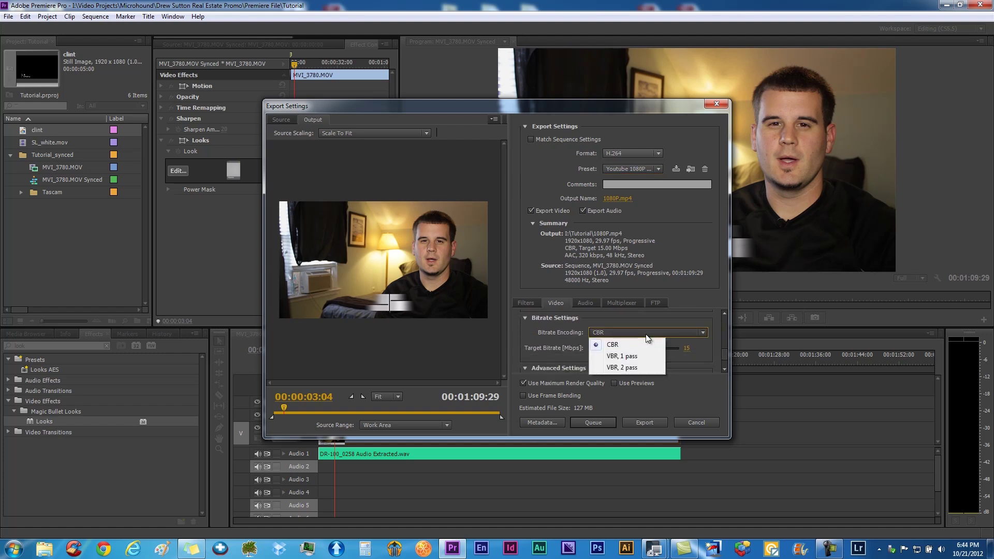
pyautogui.click(645, 334)
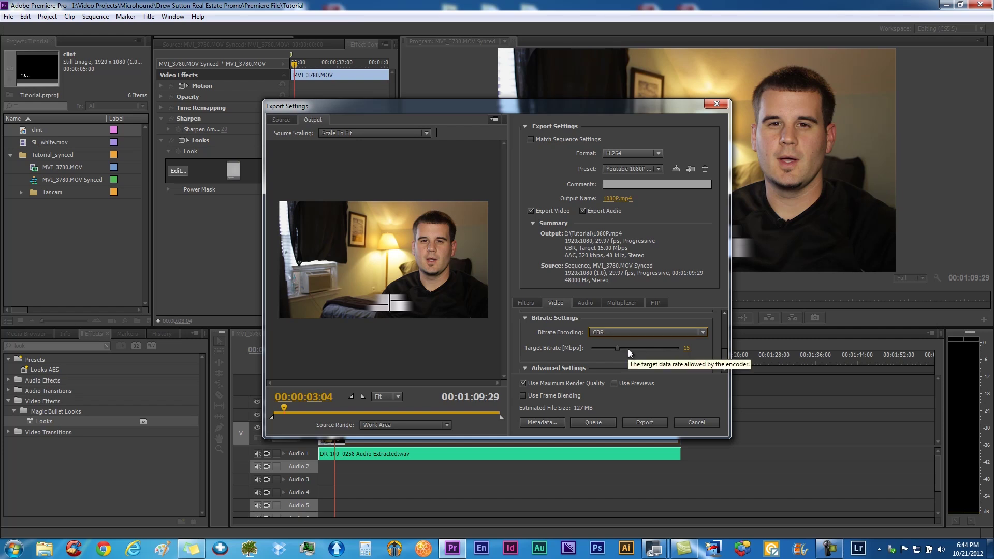
# - Set the target bitrate to 15 Mbps and queue the export in Media Encoder
pyautogui.moveTo(617, 348); pyautogui.dragTo(688, 354)
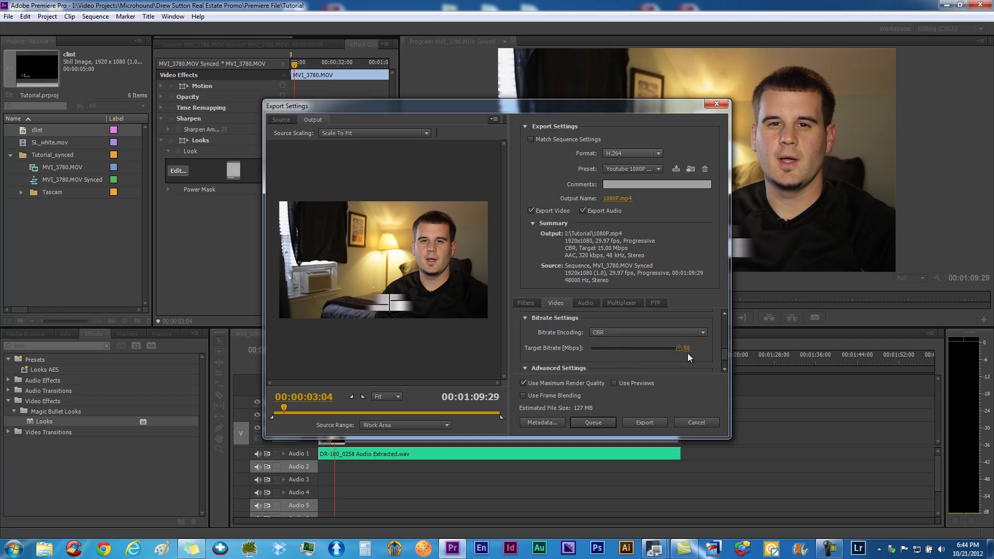
pyautogui.moveTo(616, 352); pyautogui.dragTo(618, 353)
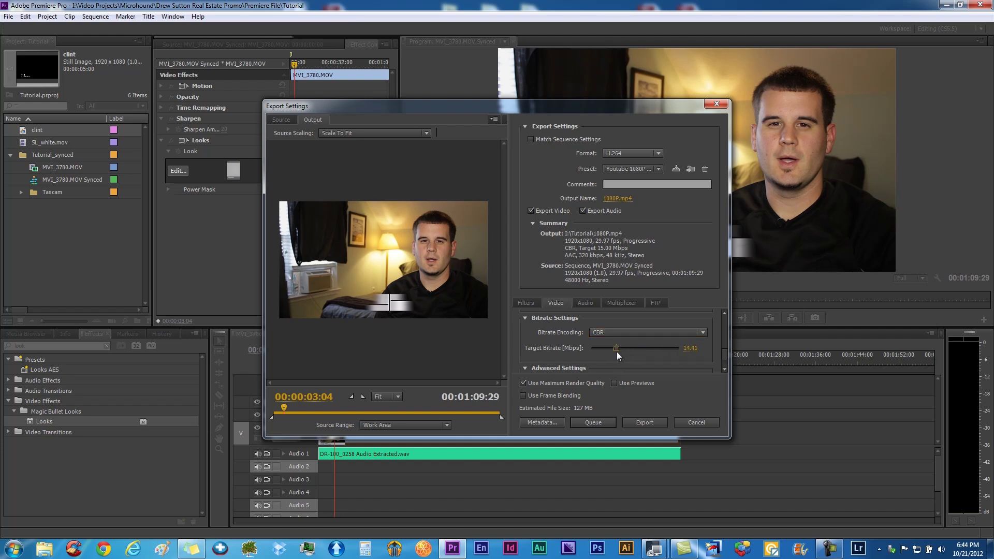
pyautogui.click(690, 347)
pyautogui.write('1')
pyautogui.press('Return')
pyautogui.moveTo(724, 353); pyautogui.dragTo(722, 362)
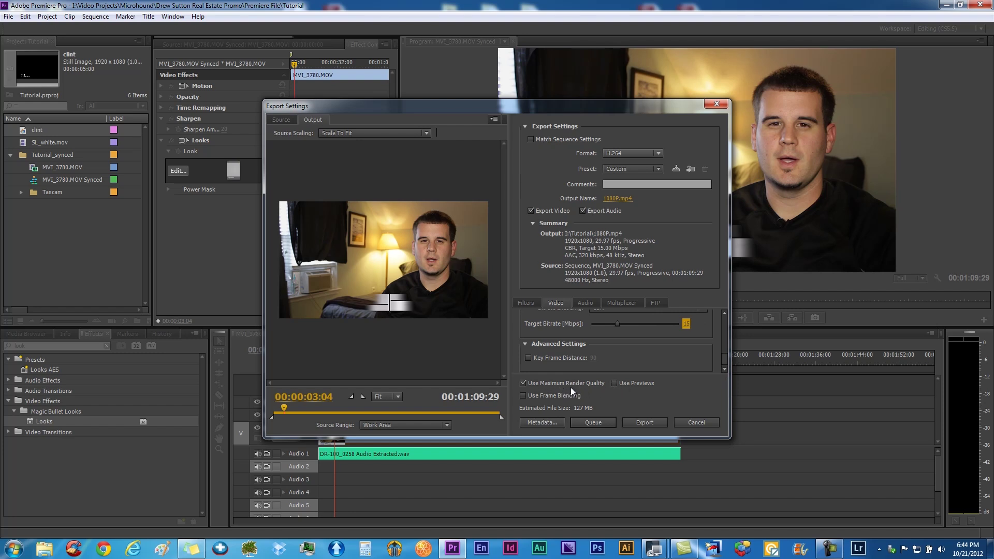
pyautogui.click(614, 384)
pyautogui.click(600, 422)
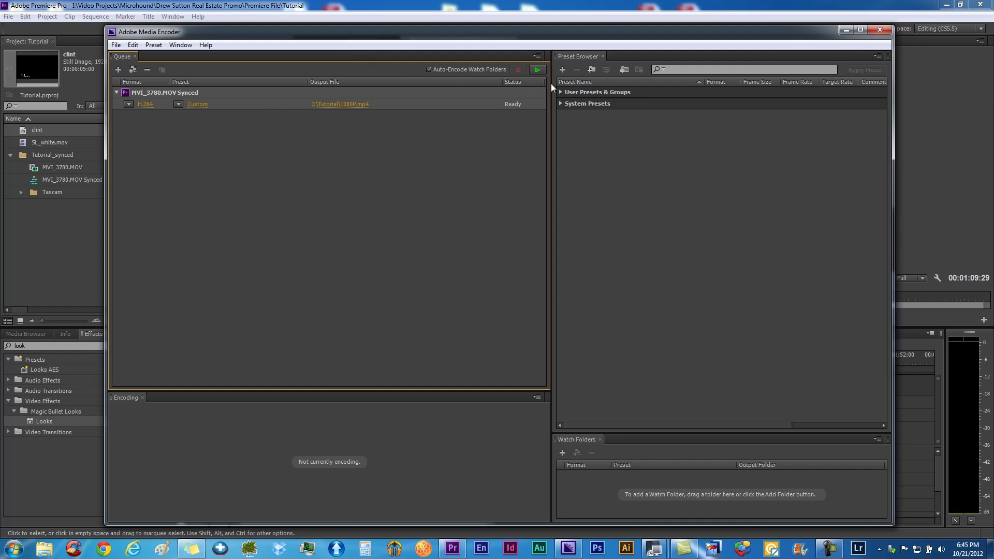
# - Start encoding the queued 1080P.mp4 job in Media Encoder
pyautogui.click(538, 70)
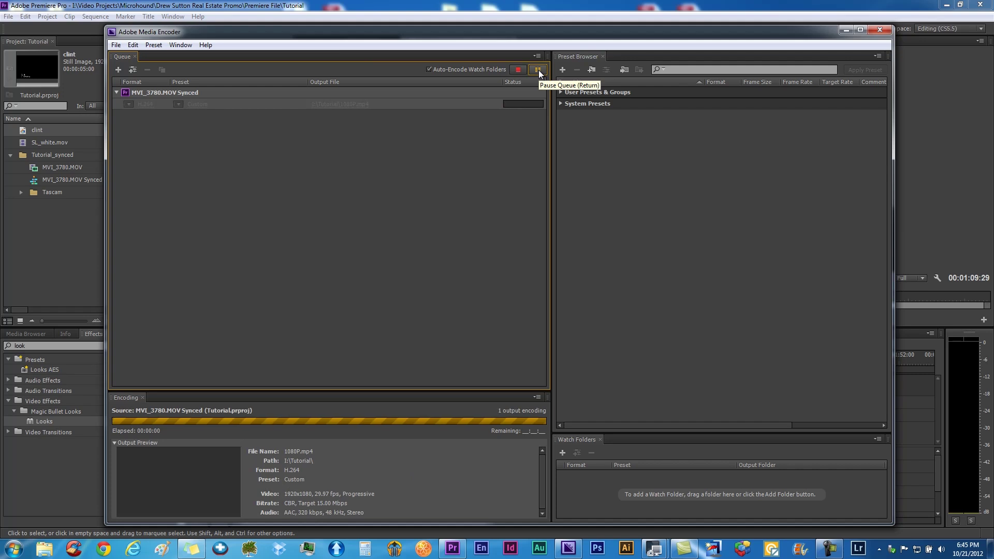